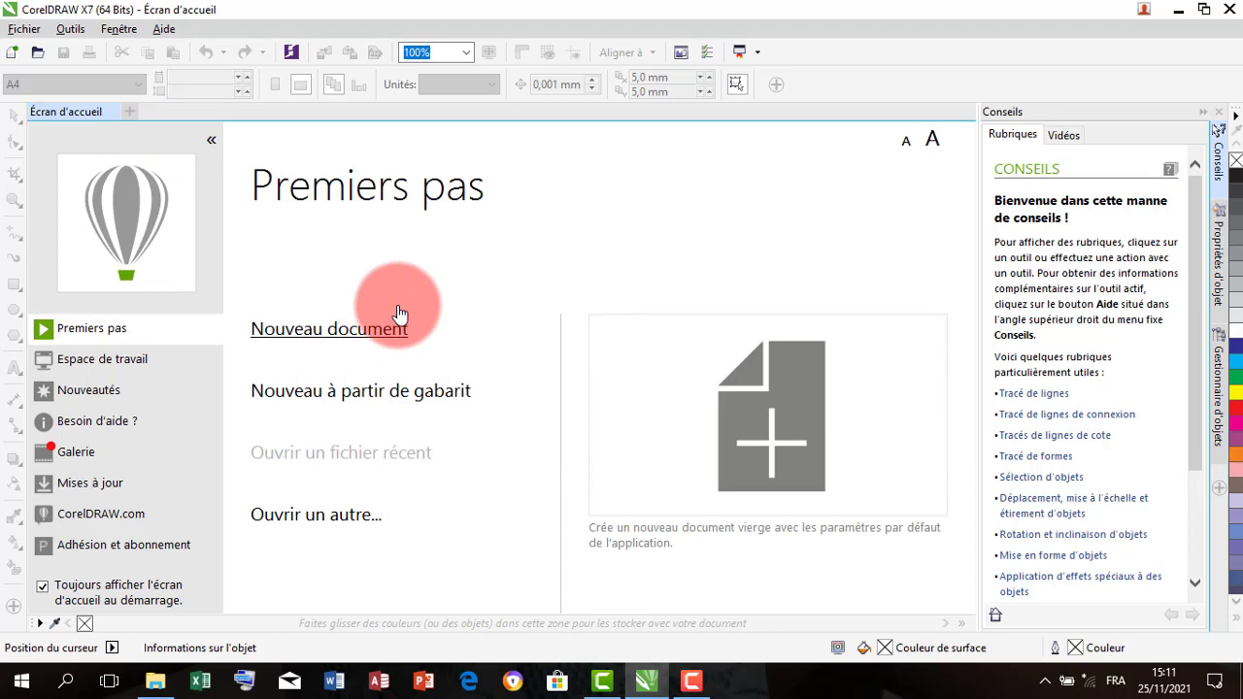
# Create a new two-page A4 landscape document named Depliant, 297 × 210 mm, in CMJN at 300 ppp.
pyautogui.click(399, 323)
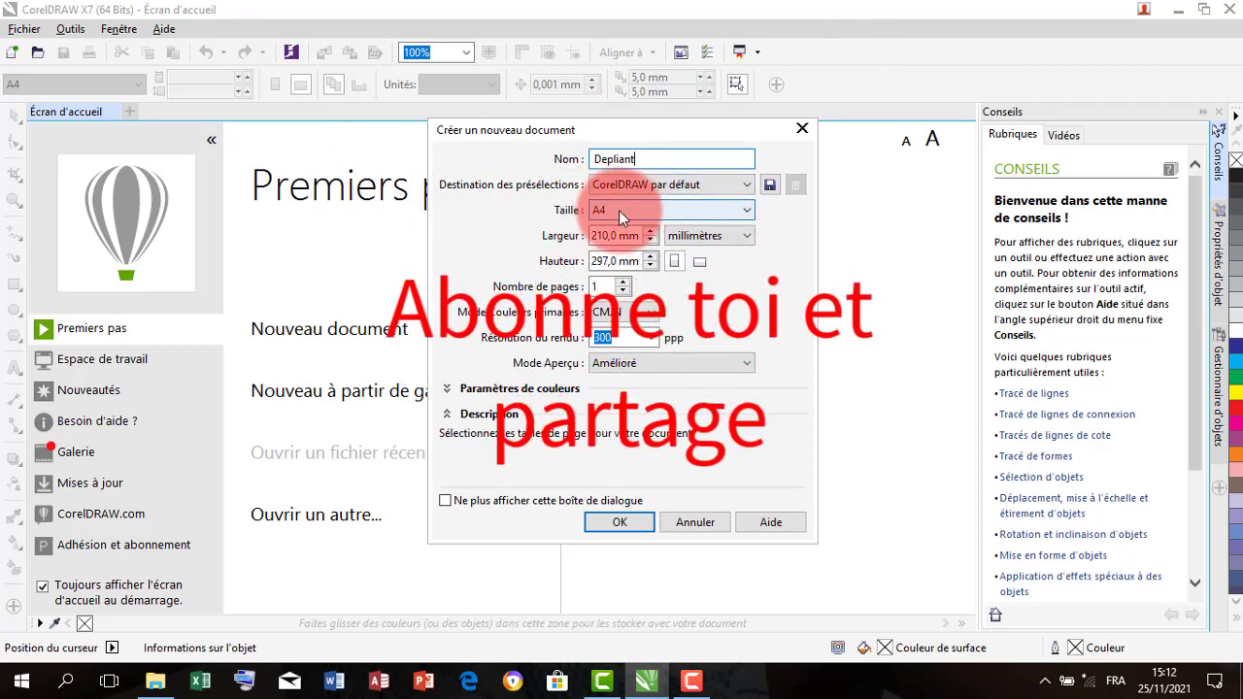
pyautogui.click(697, 262)
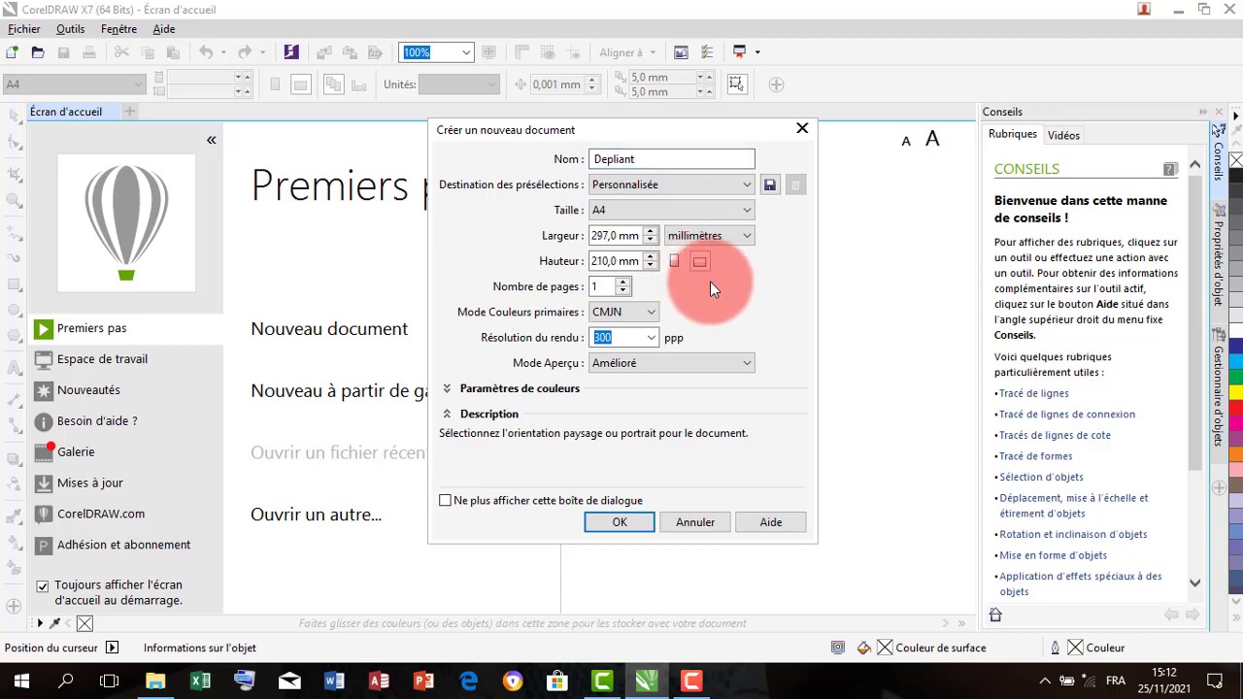
pyautogui.click(623, 283)
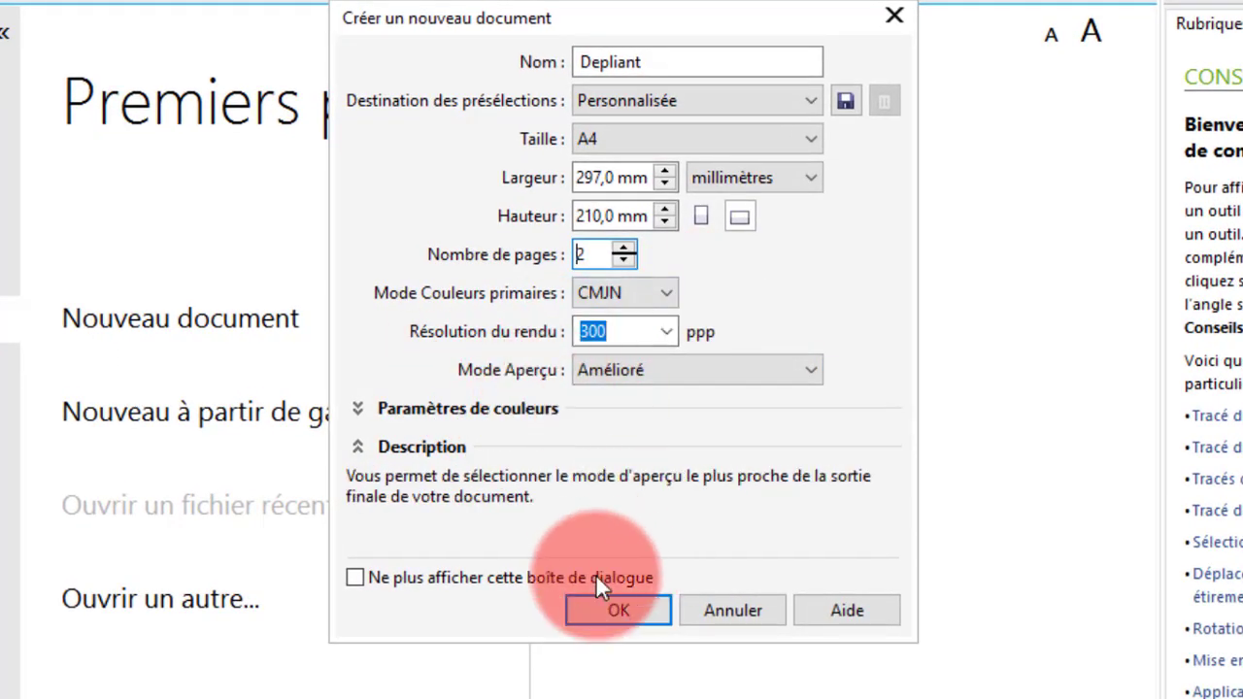
pyautogui.click(627, 606)
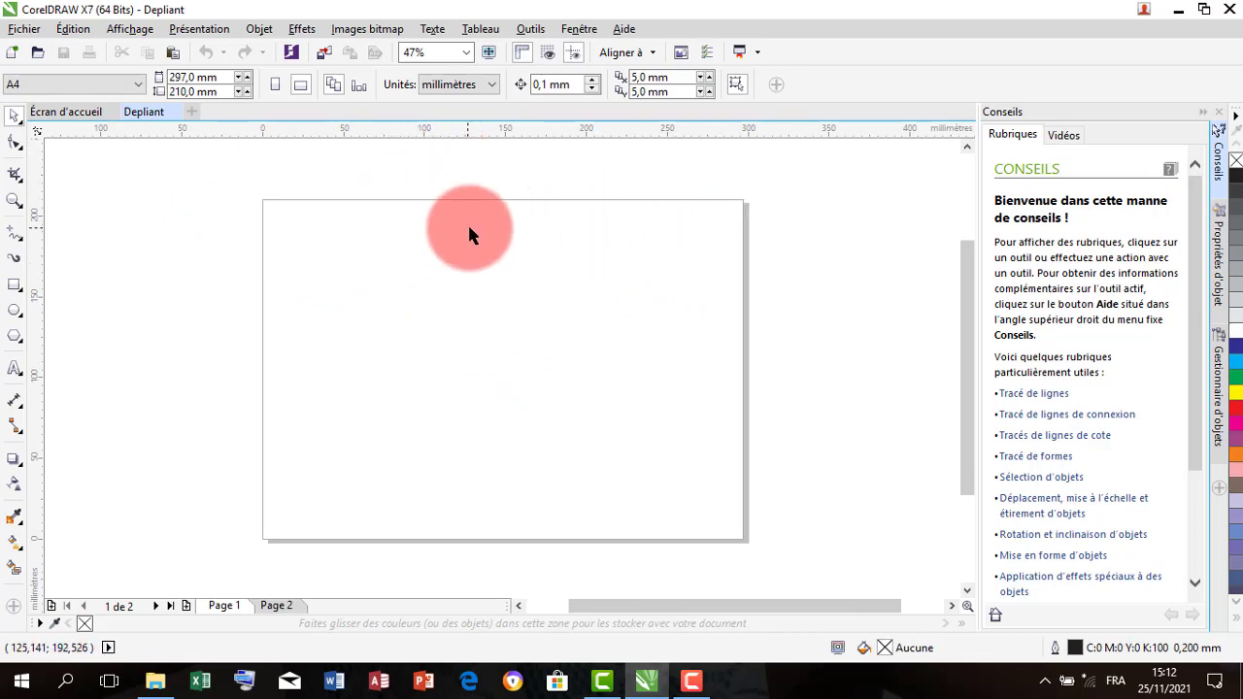
# Set the document's measurement units to centimetres.
pyautogui.click(469, 53)
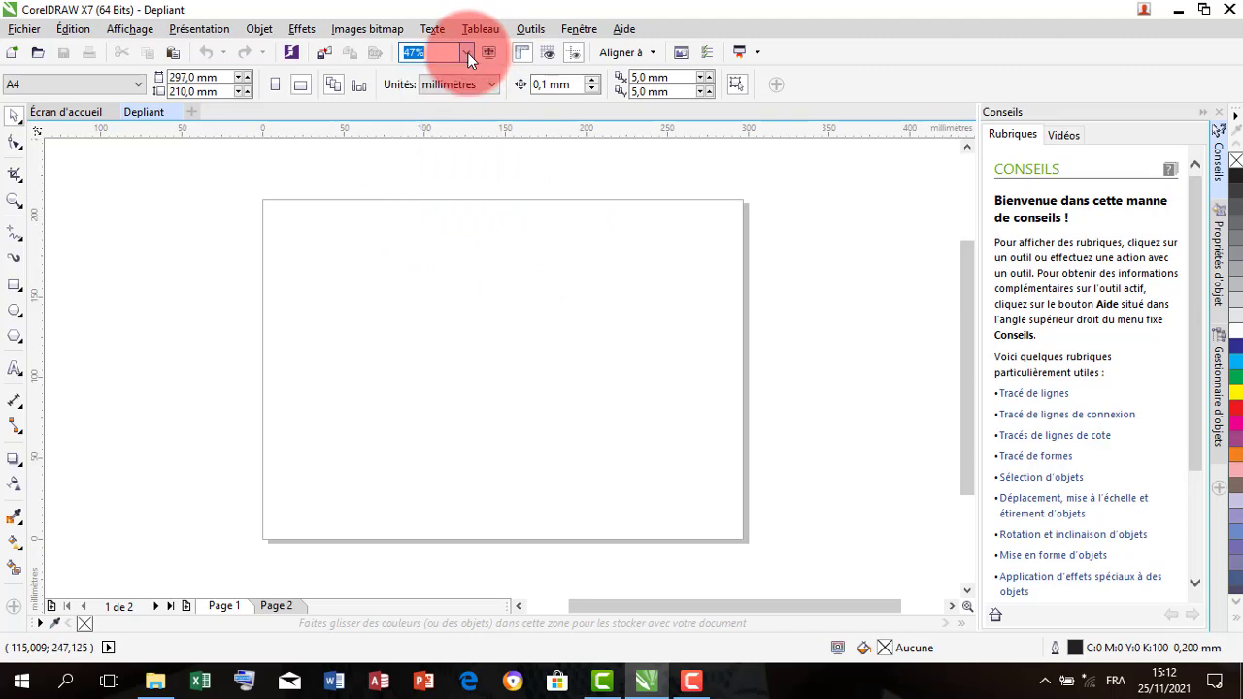
pyautogui.click(490, 86)
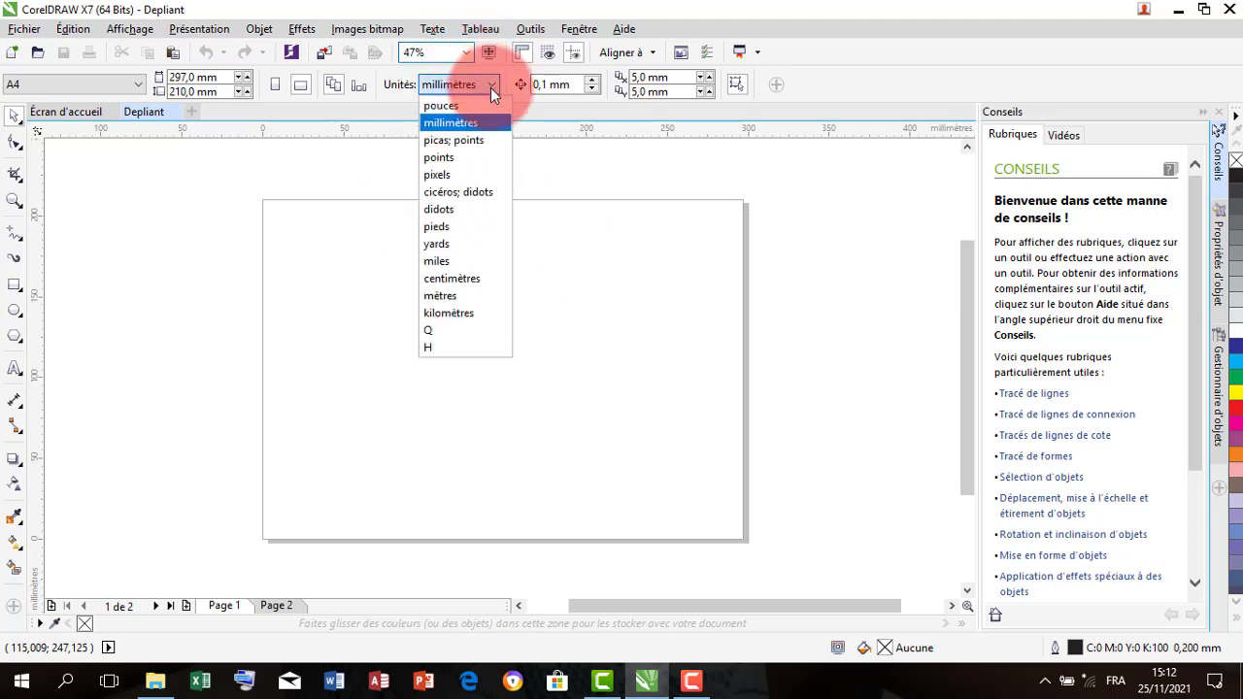
pyautogui.click(470, 279)
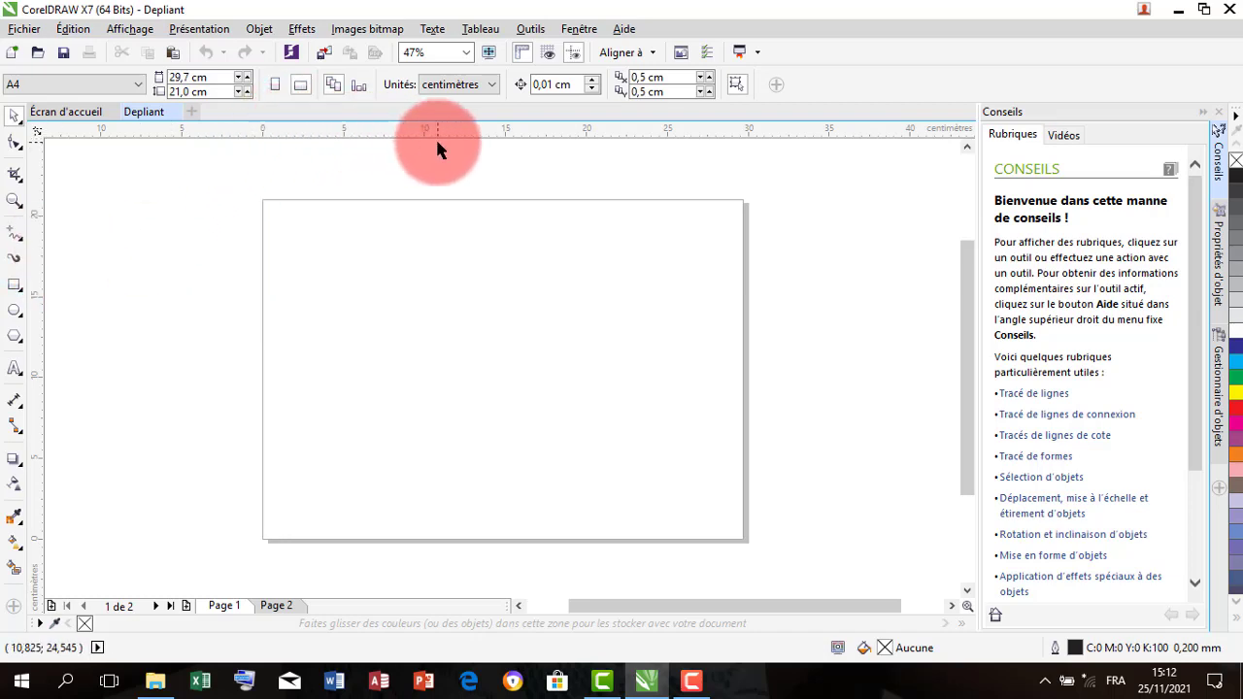
# Place two vertical guidelines on page 1, at about 9.4 cm and 19.5 cm, to divide it into three panels.
pyautogui.moveTo(27, 224); pyautogui.dragTo(221, 233)
pyautogui.moveTo(341, 239); pyautogui.dragTo(414, 246)
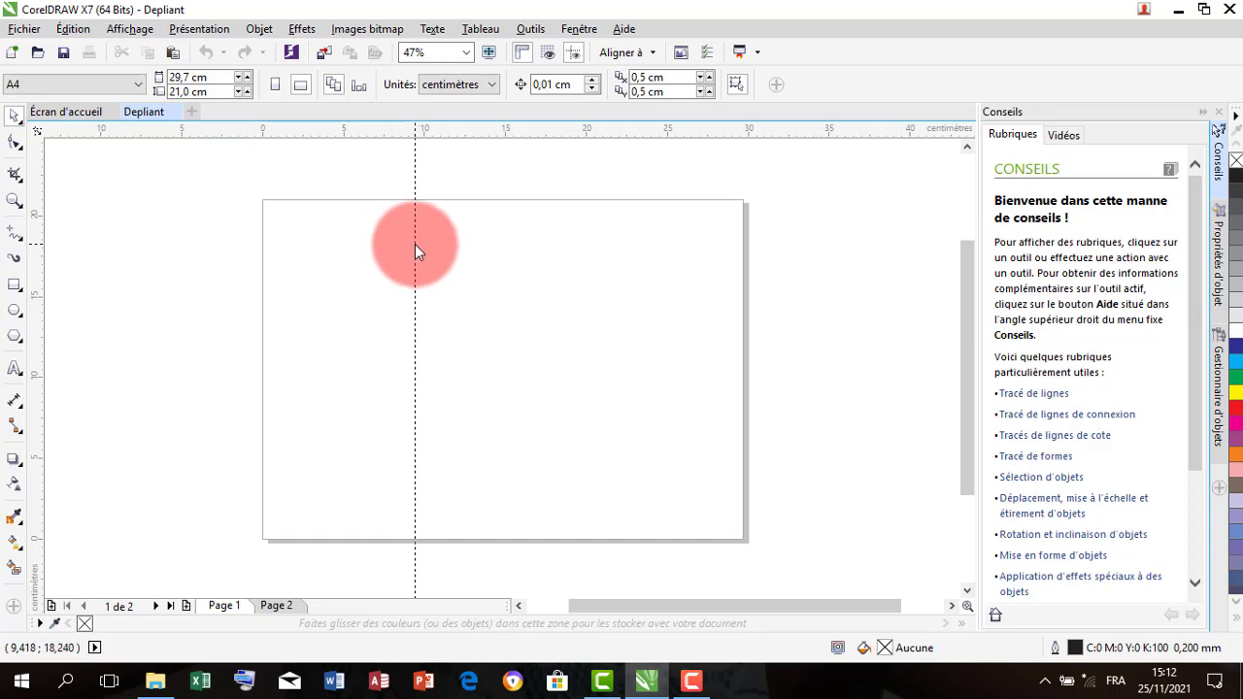
pyautogui.moveTo(41, 249); pyautogui.dragTo(538, 244)
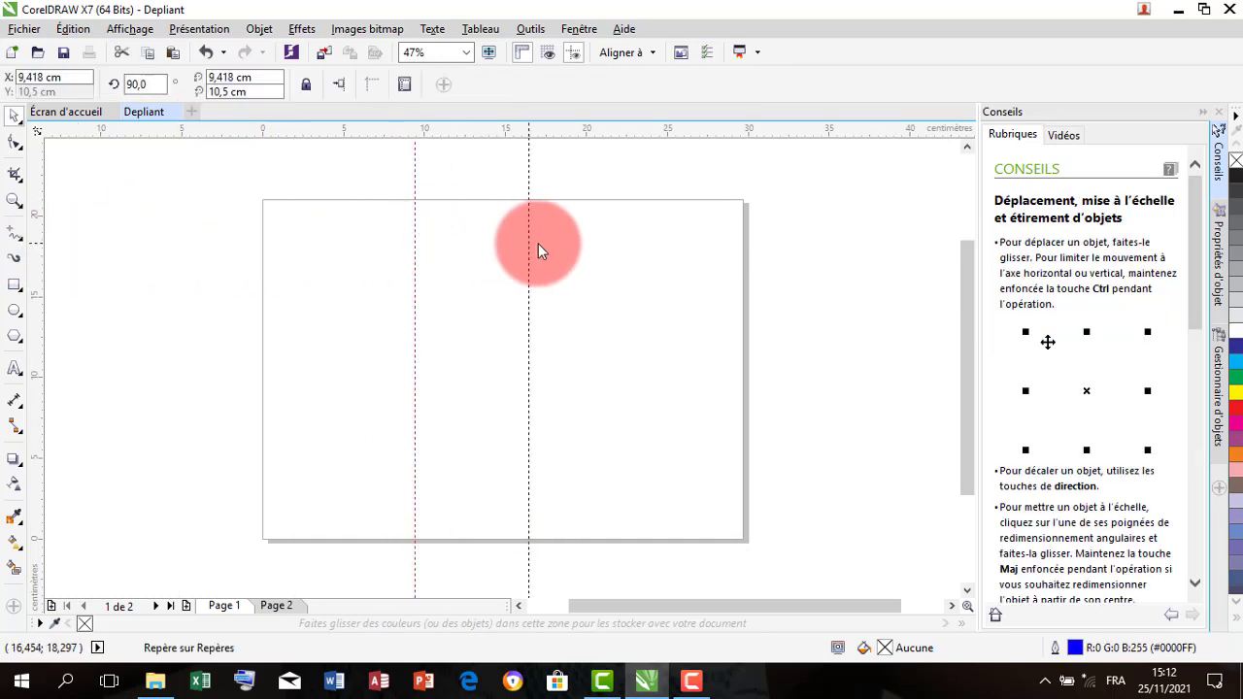
pyautogui.moveTo(425, 255); pyautogui.dragTo(577, 255)
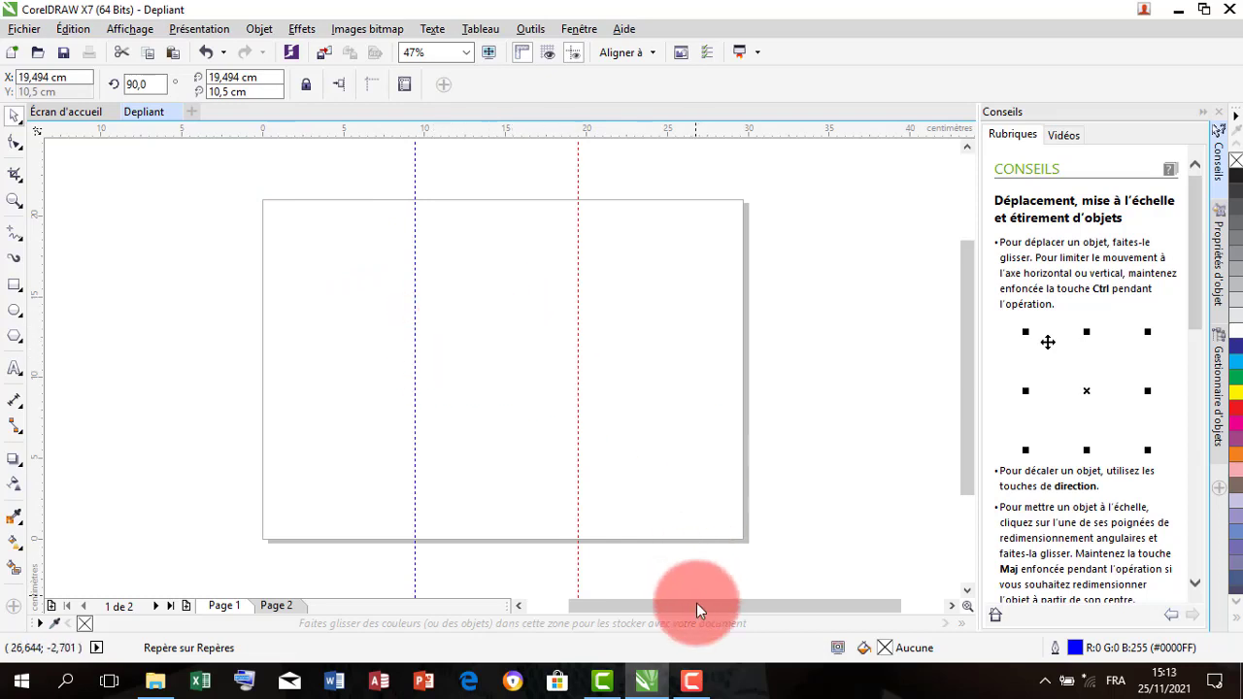
pyautogui.click(698, 687)
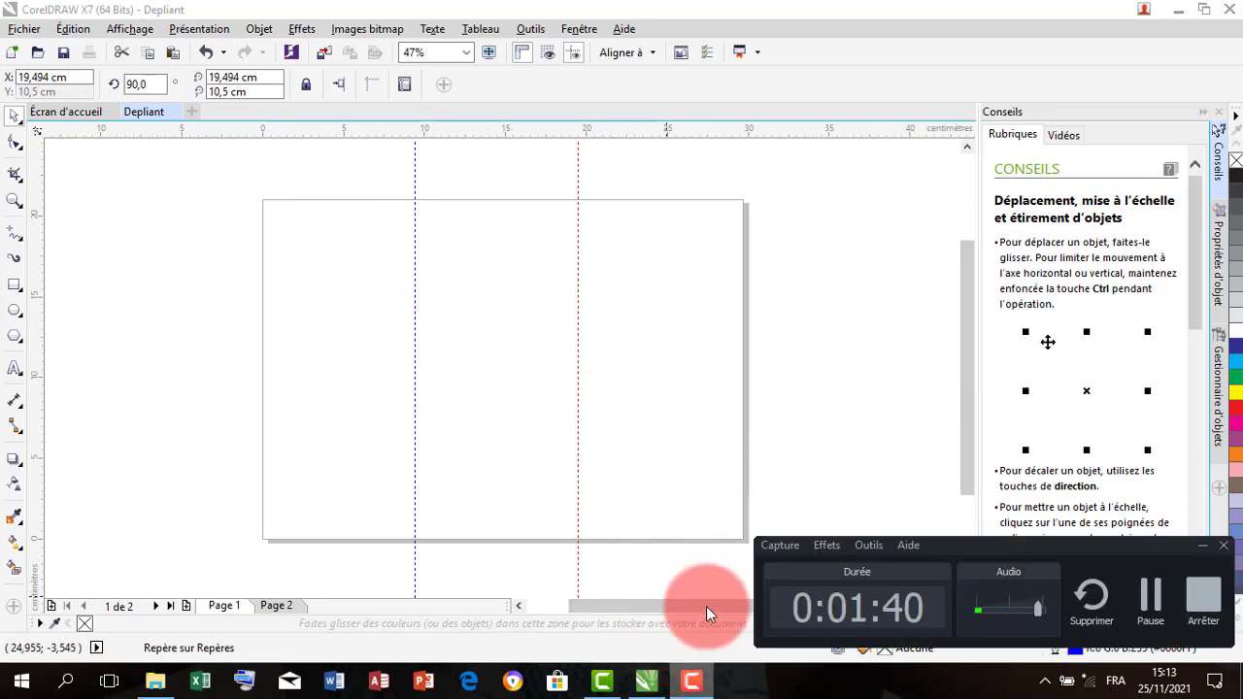
pyautogui.click(1153, 600)
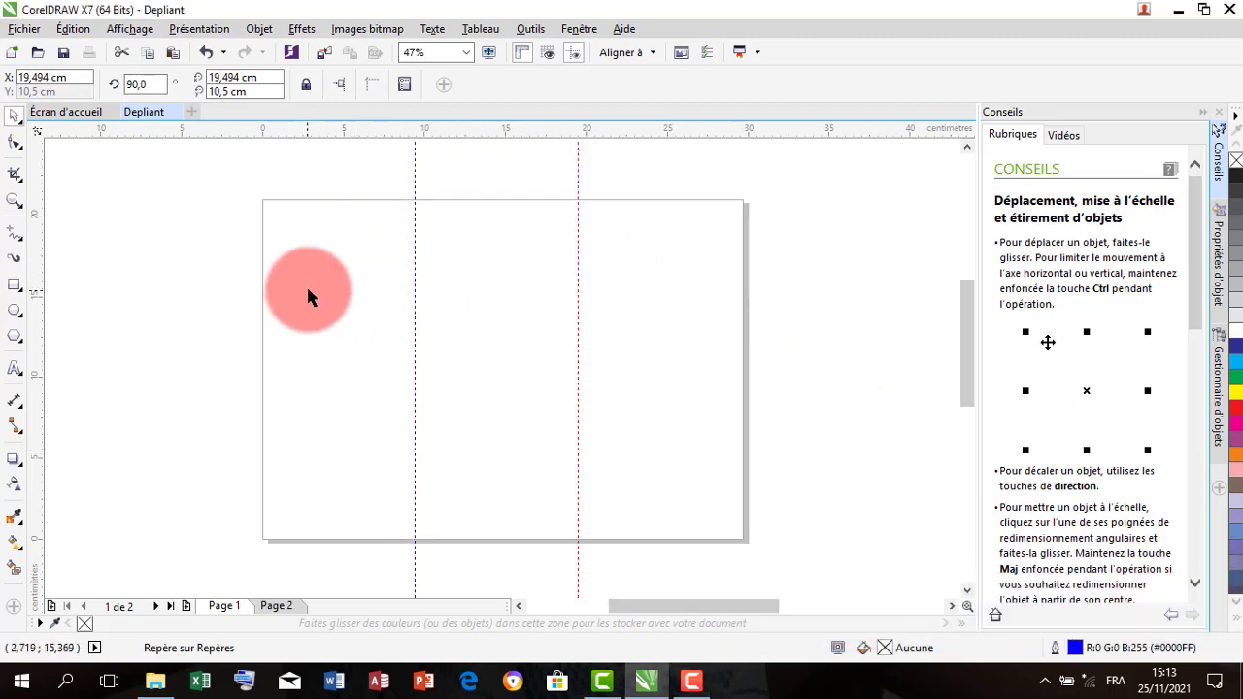
pyautogui.scroll(2, 306, 284)
pyautogui.scroll(-2, 379, 304)
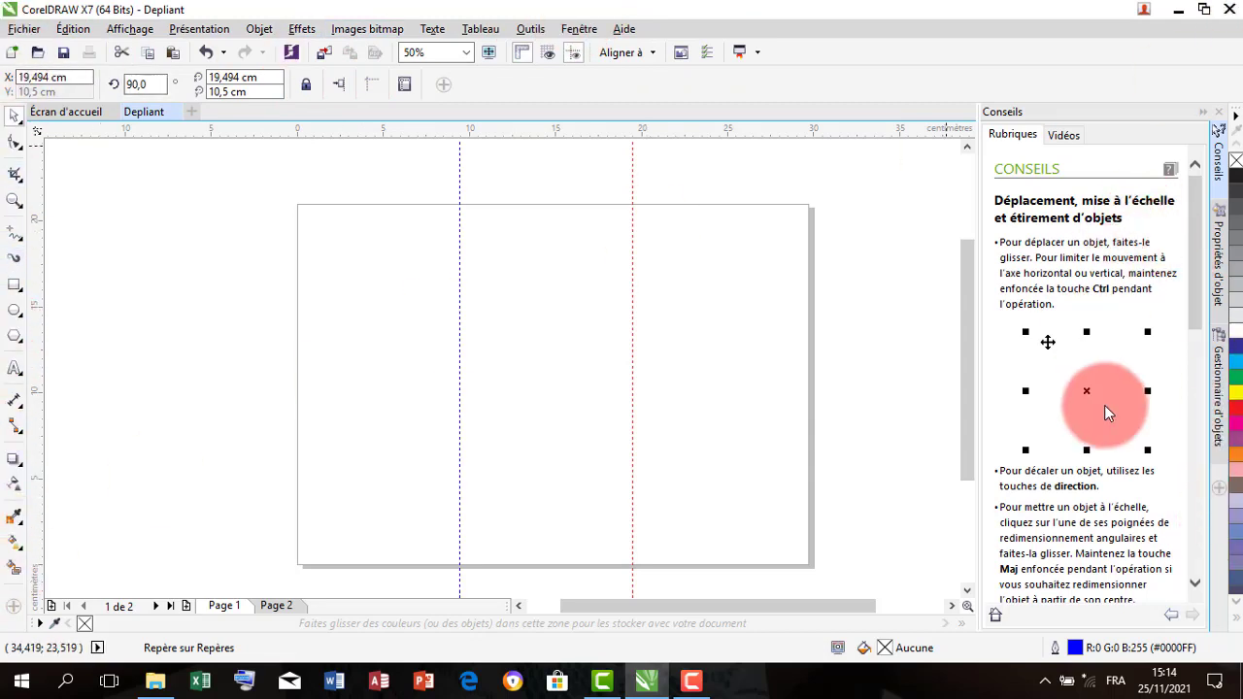
# Draw a full-width rectangle about 29.7 × 9.3 cm from the page's upper edge, filled purple (C20 M80 Y0 K20) with a magenta outline.
pyautogui.click(14, 284)
pyautogui.scroll(2, 457, 233)
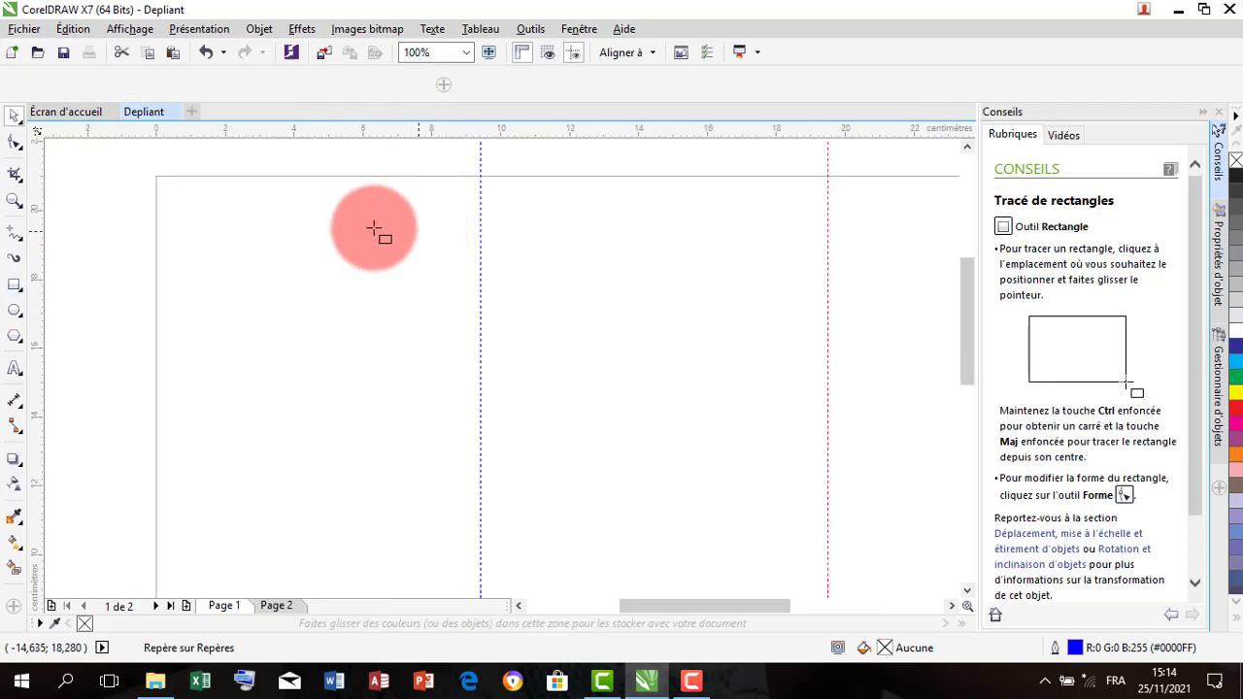
pyautogui.scroll(-2, 311, 223)
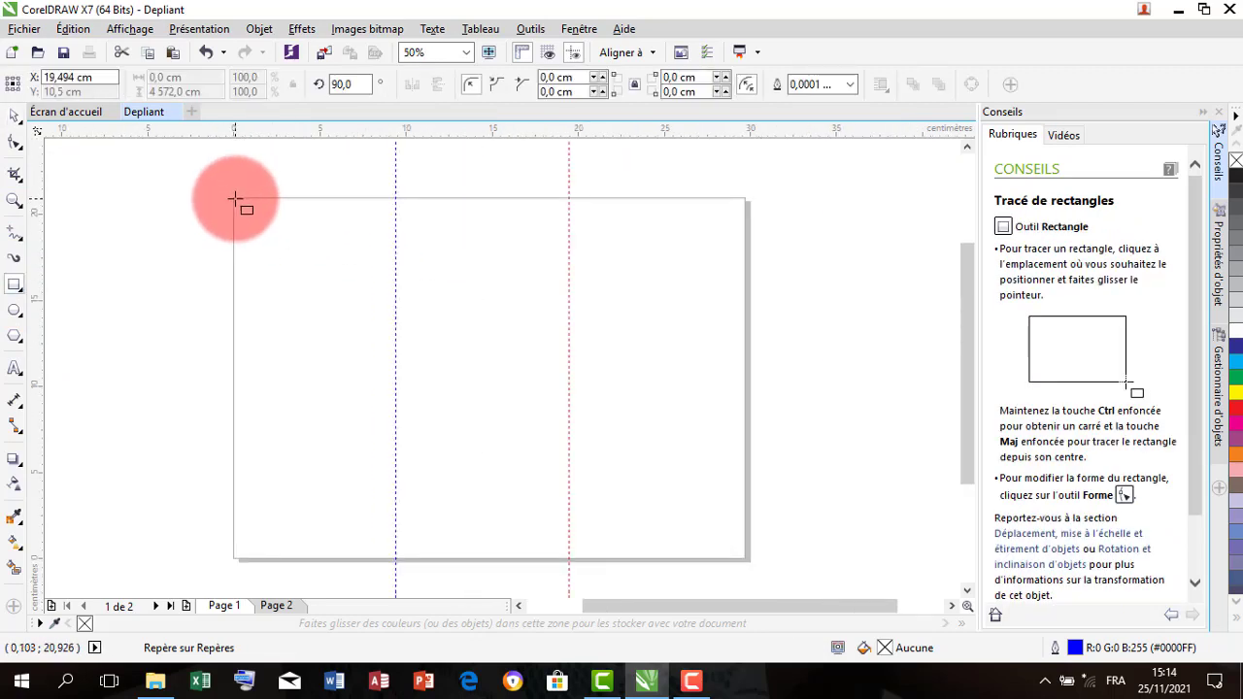
pyautogui.moveTo(234, 198); pyautogui.dragTo(746, 357)
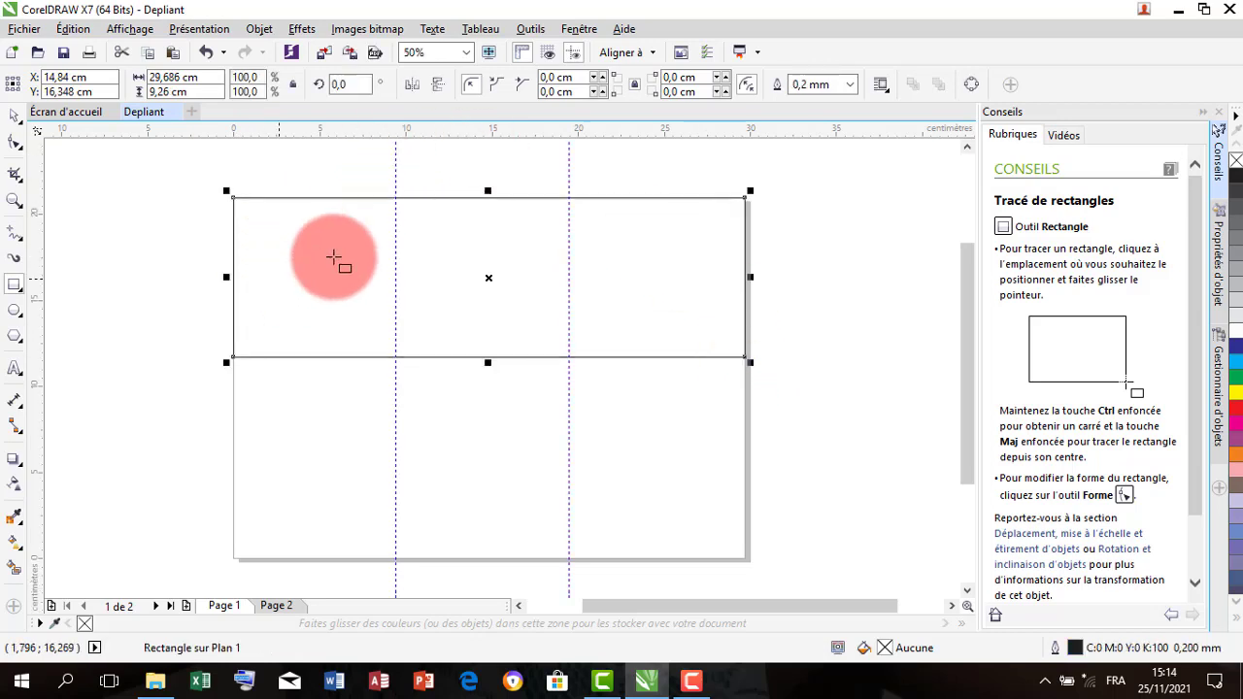
pyautogui.click(1235, 439)
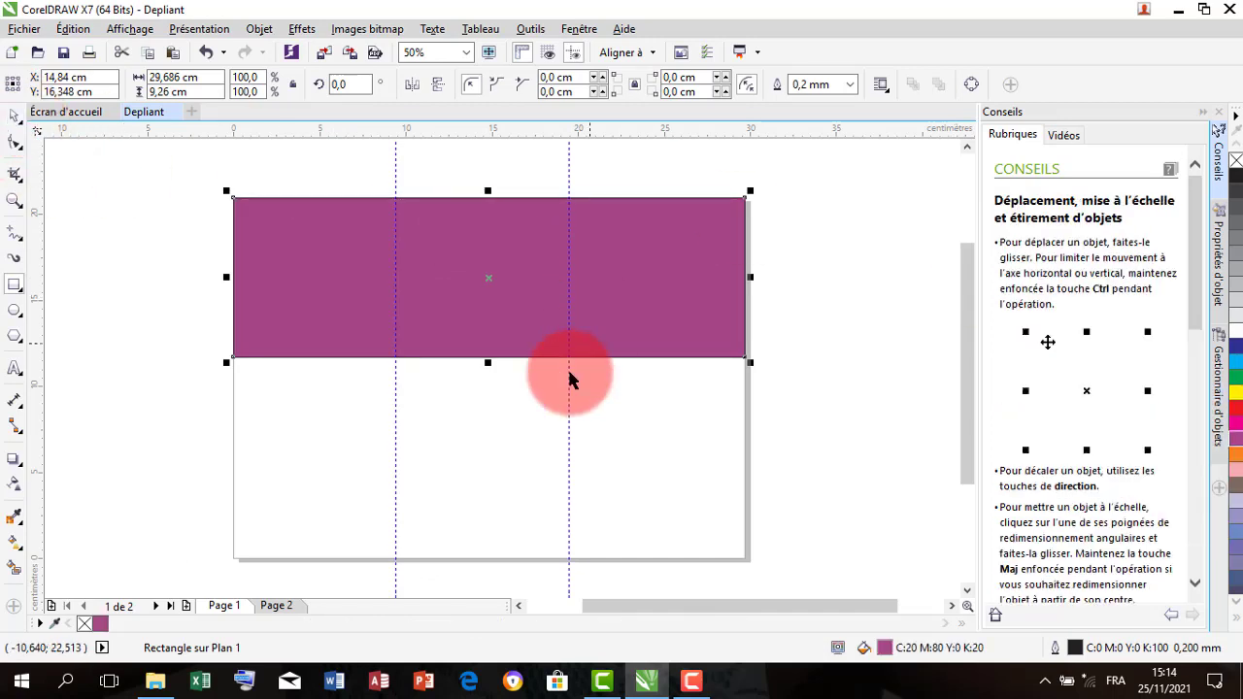
pyautogui.rightClick(1239, 425)
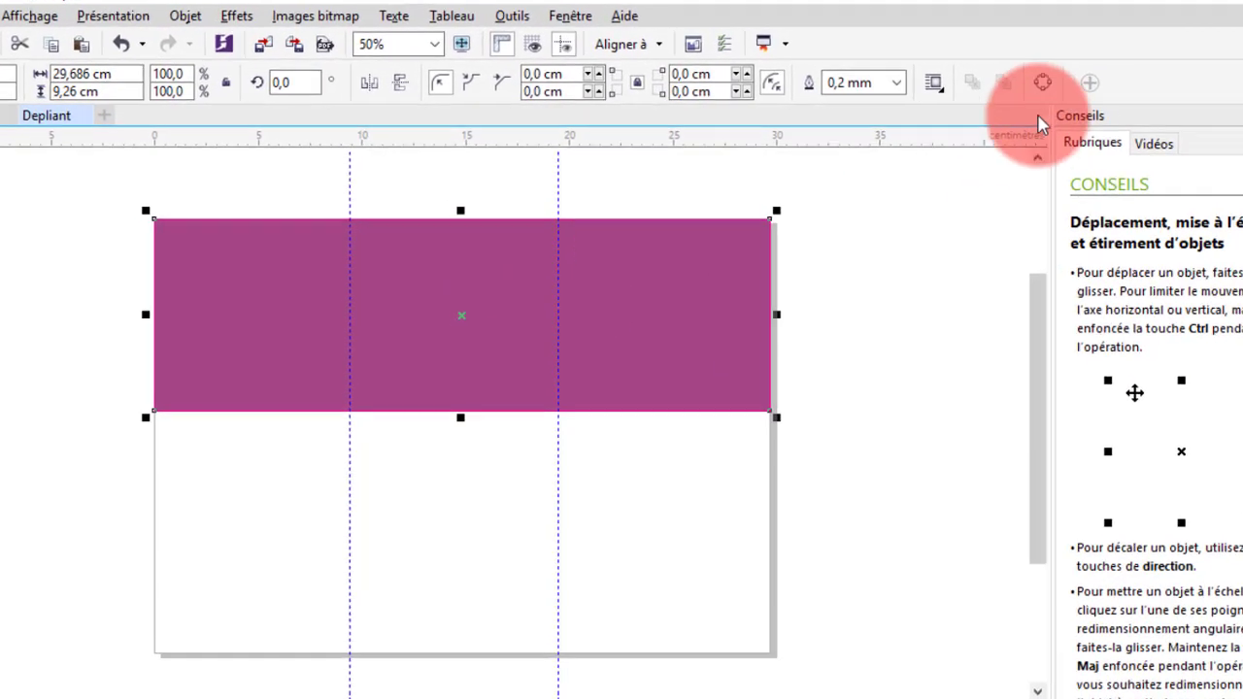
# Convert the rectangle to curves and bend its lower edge into a wave dipping on the left and rising on the right.
pyautogui.hotkey('ctrl', 'q')
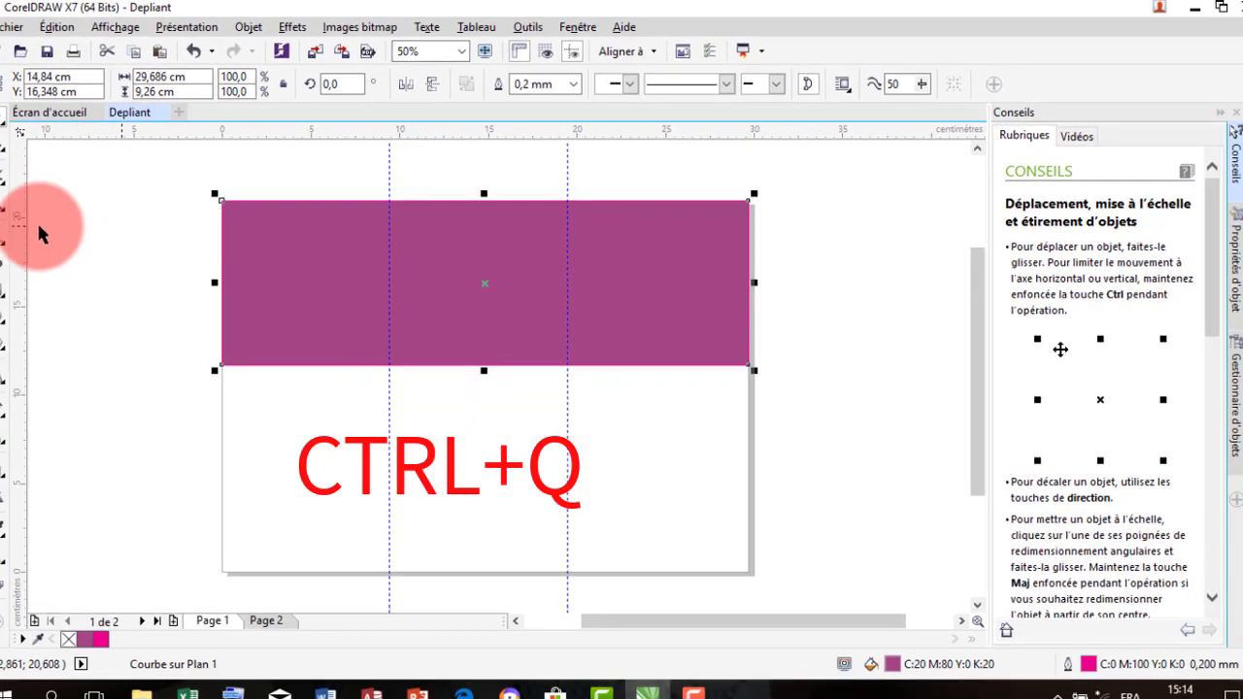
pyautogui.click(15, 146)
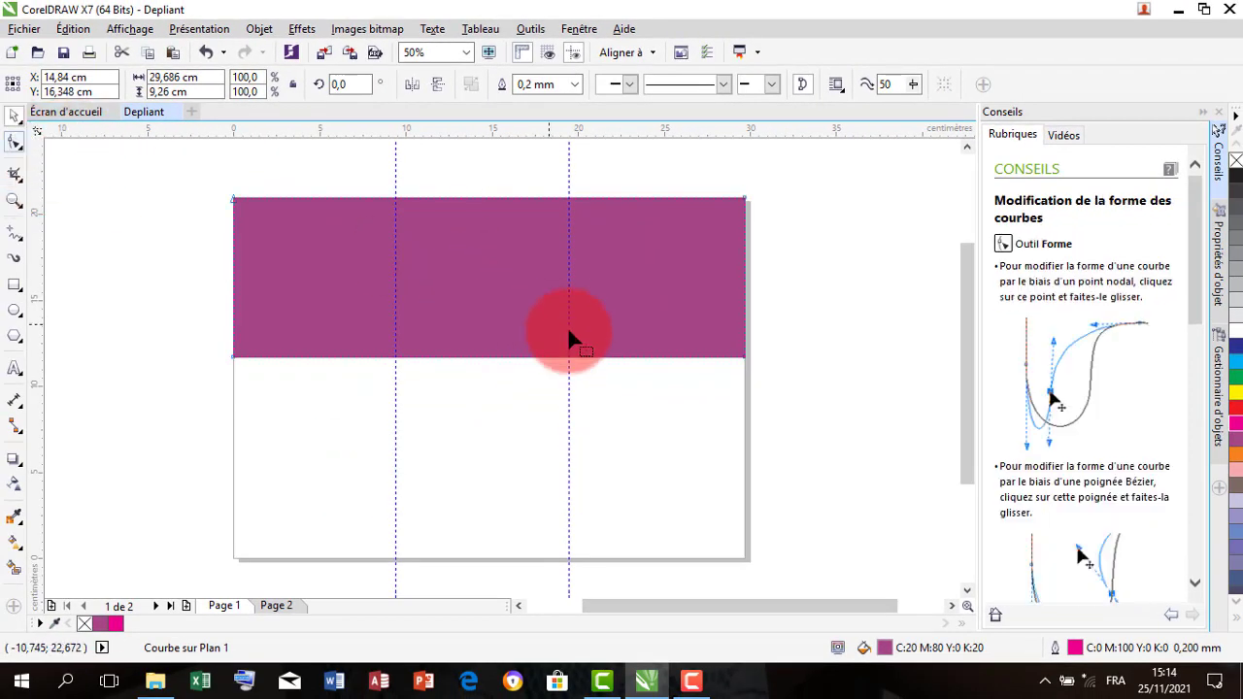
pyautogui.click(493, 358)
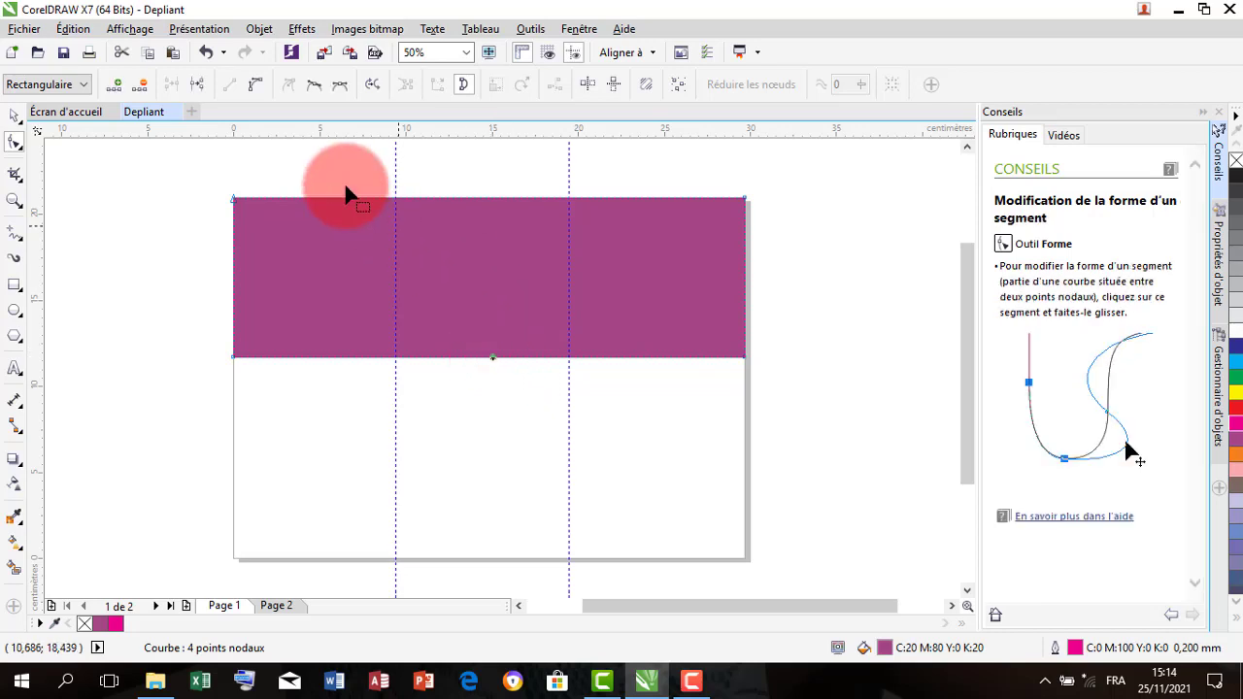
pyautogui.click(261, 86)
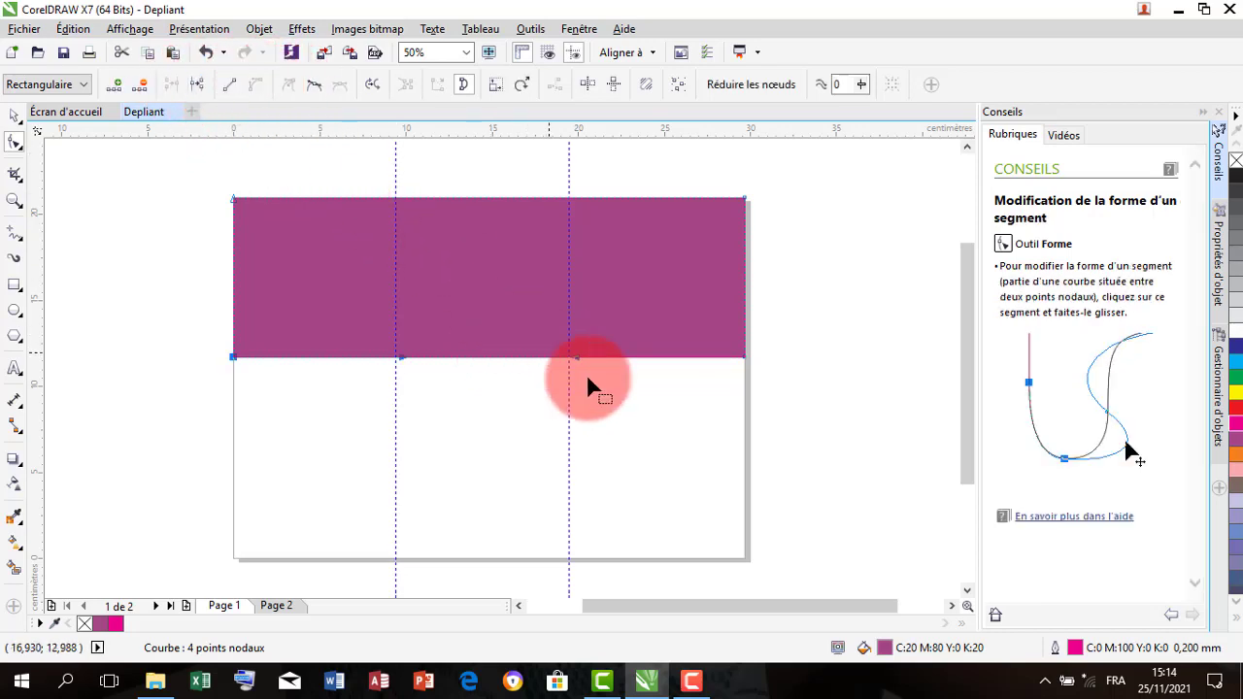
pyautogui.moveTo(578, 359); pyautogui.dragTo(589, 262)
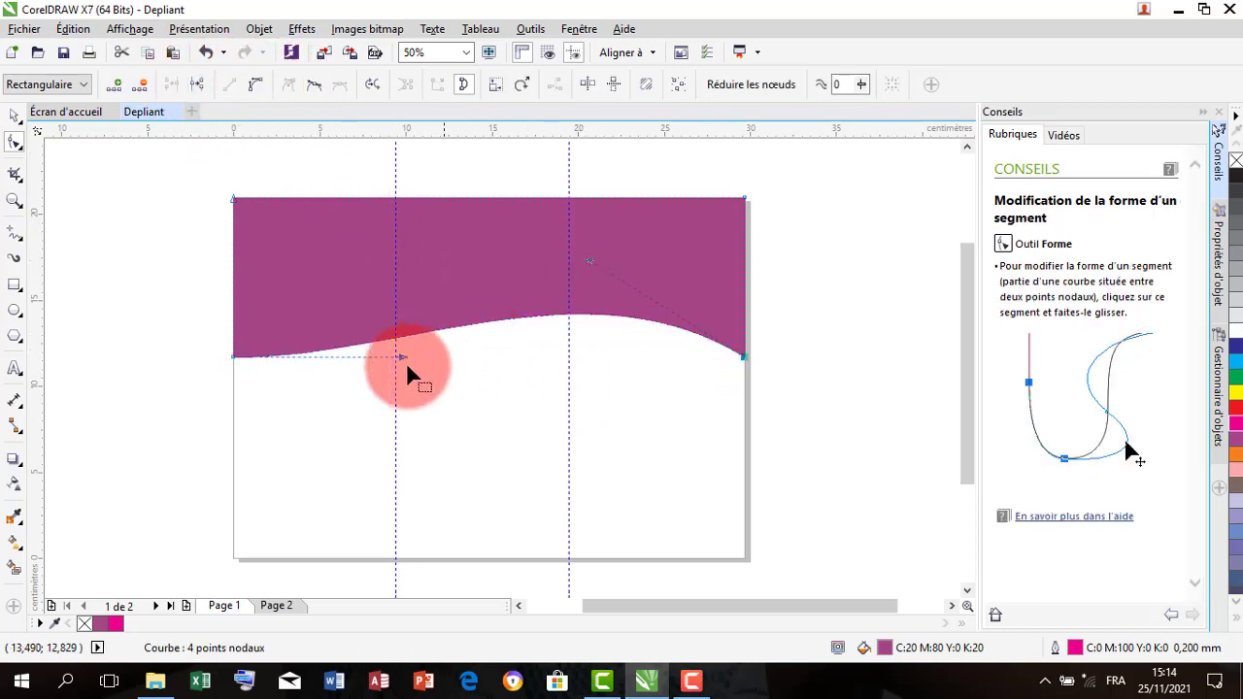
pyautogui.moveTo(402, 359); pyautogui.dragTo(385, 428)
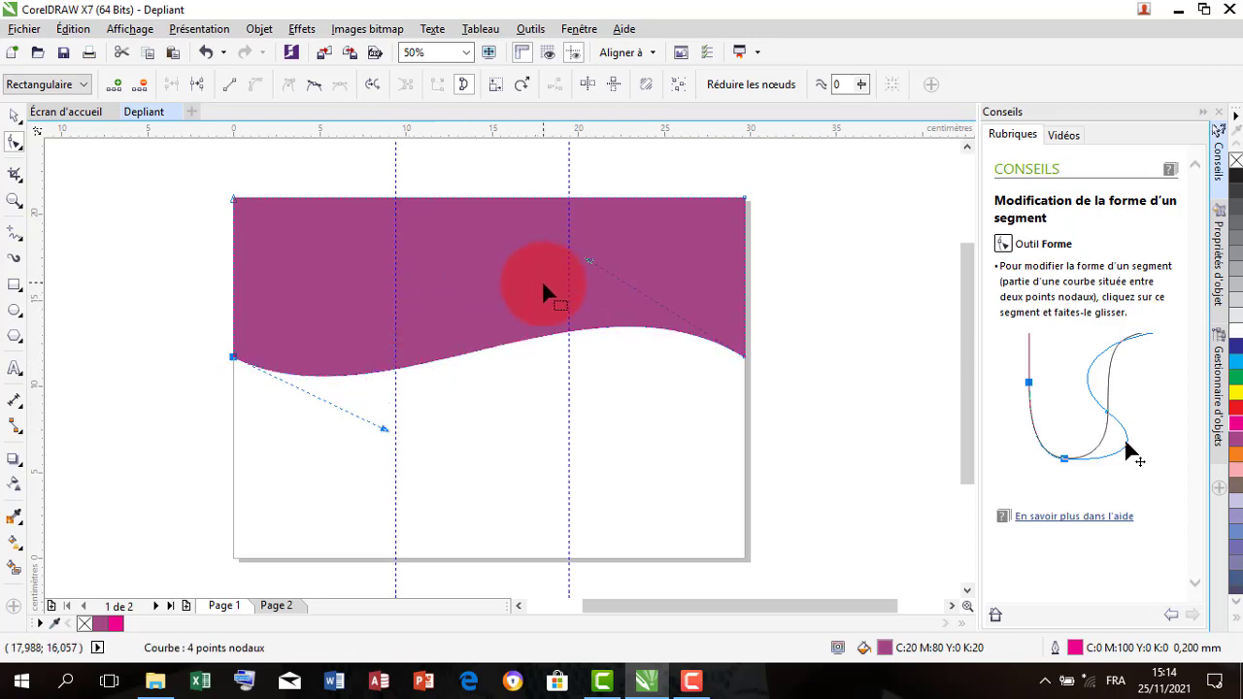
pyautogui.moveTo(587, 260); pyautogui.dragTo(557, 238)
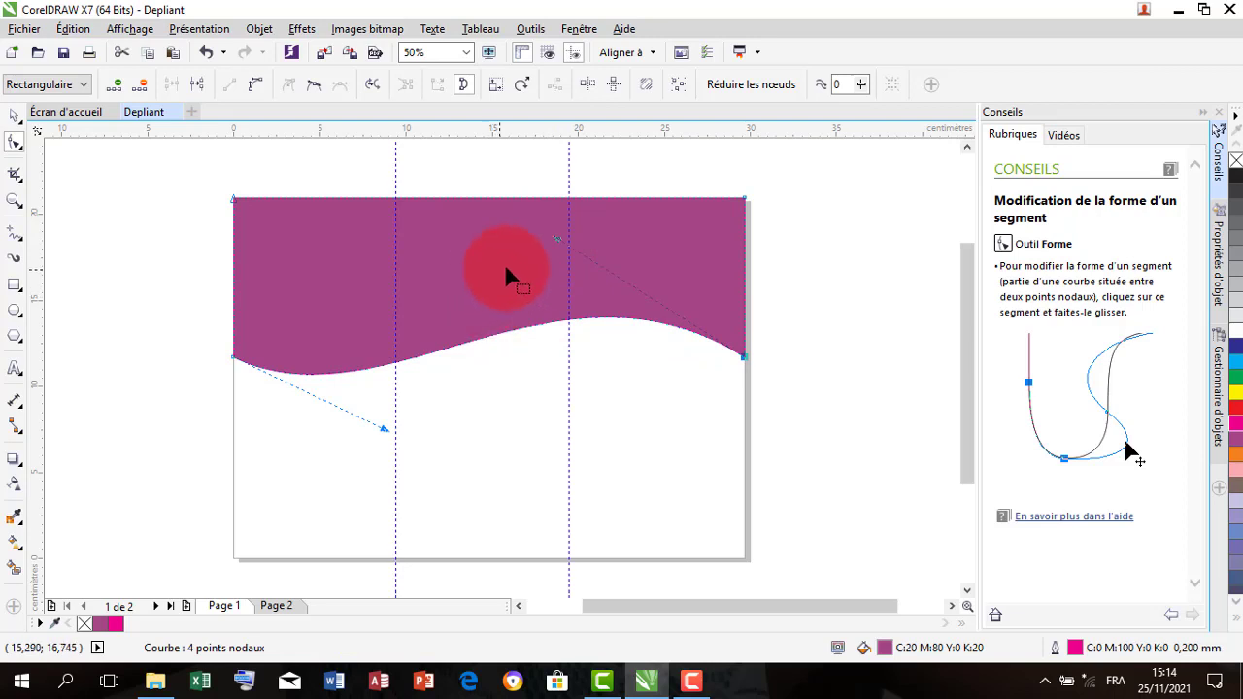
pyautogui.click(14, 119)
pyautogui.click(458, 482)
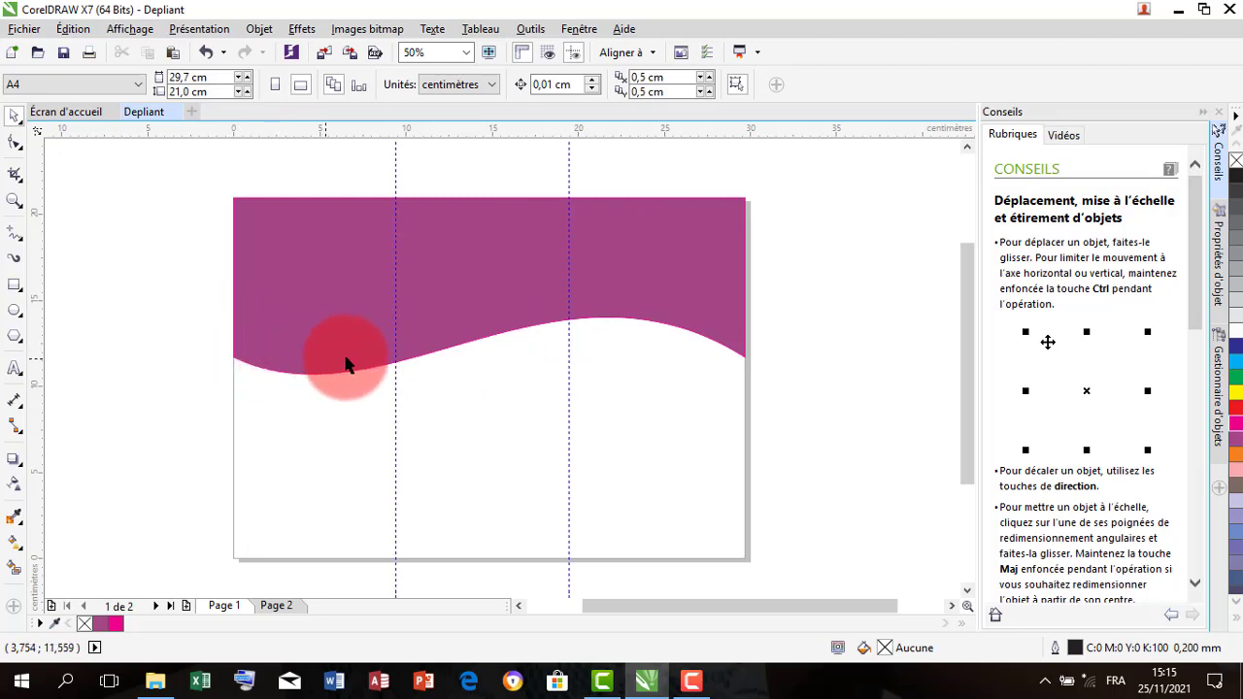
# Duplicate the purple wave shape with its lower edge raised, about 9.8 cm high, and fill the copy white.
pyautogui.click(491, 293)
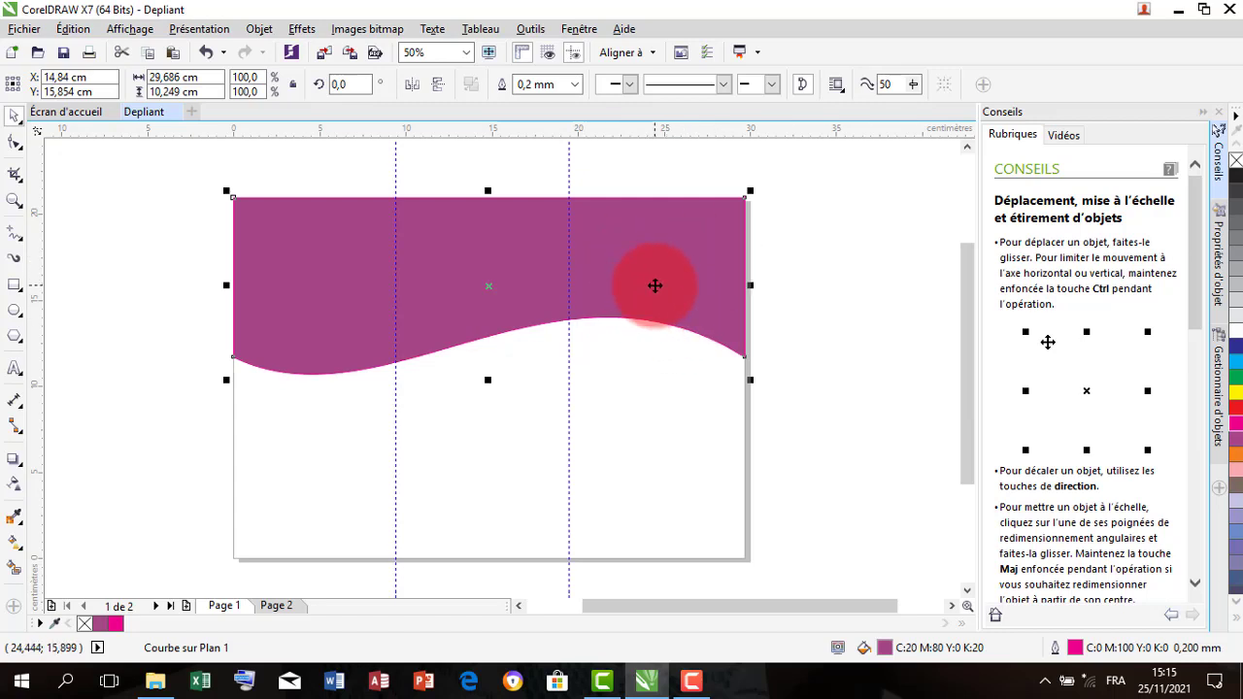
pyautogui.moveTo(608, 281); pyautogui.dragTo(608, 275)
pyautogui.moveTo(489, 190); pyautogui.dragTo(430, 189)
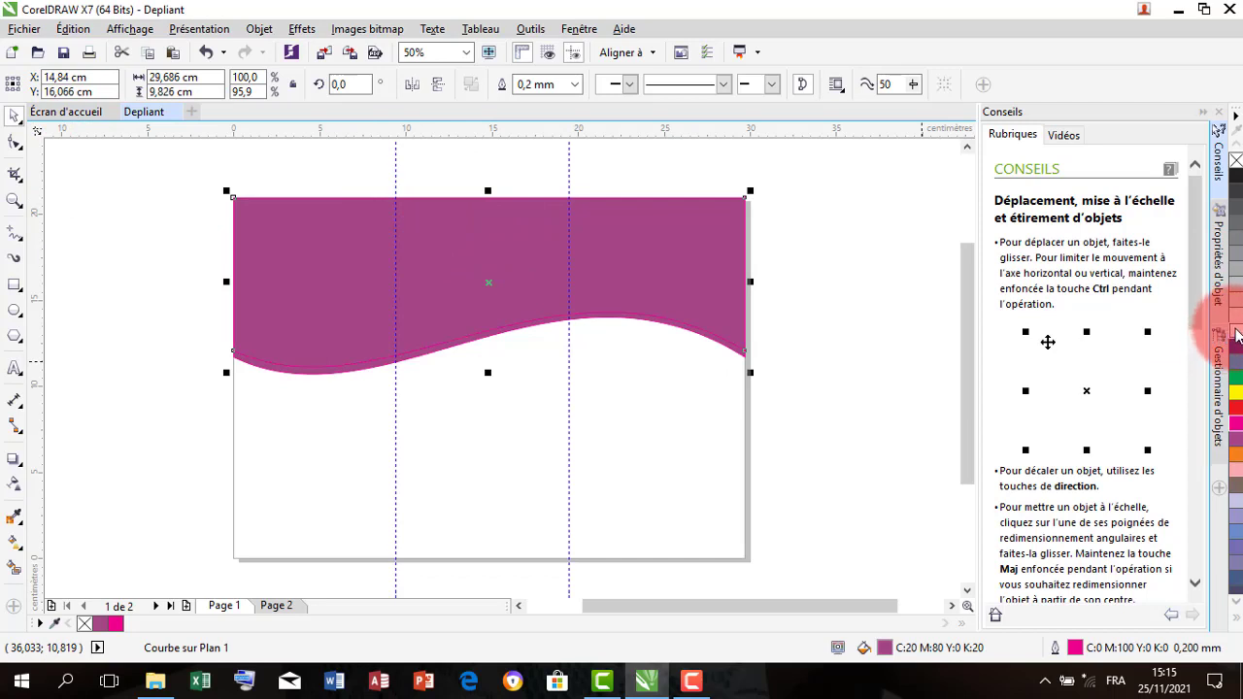
pyautogui.click(1236, 334)
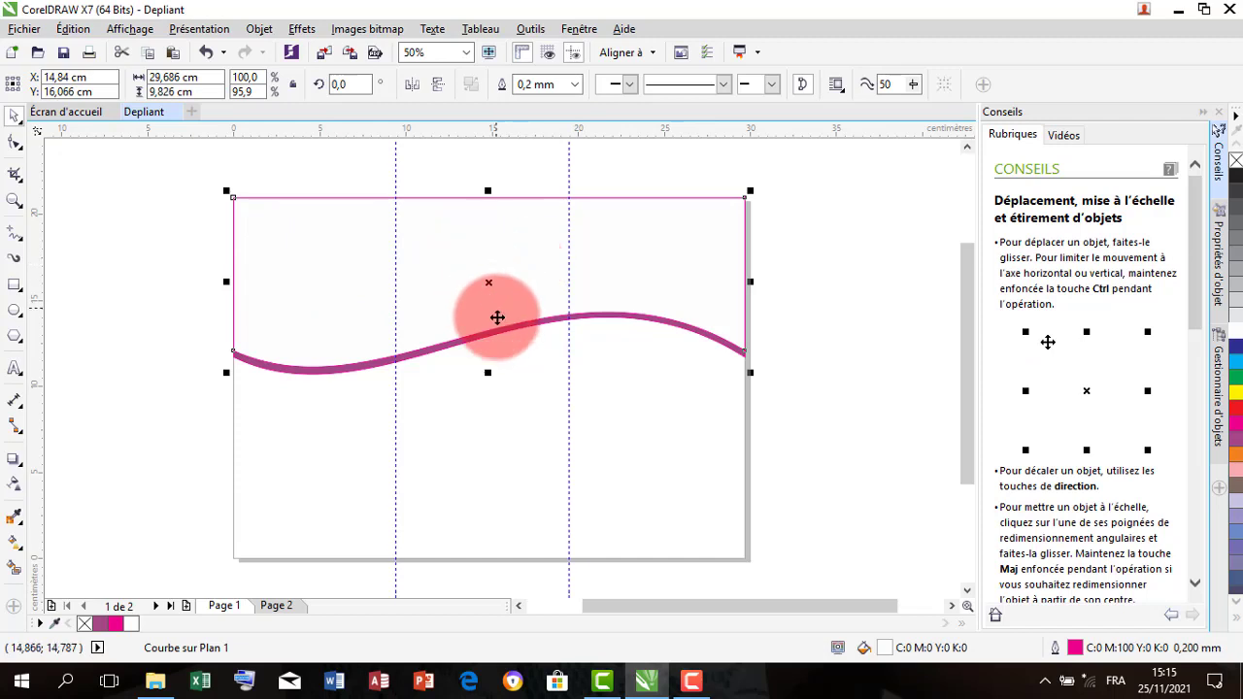
# Duplicate the white wave shape at a height of about 9.2 cm and fill the copy purple (C20 M80 Y0 K20).
pyautogui.moveTo(489, 369); pyautogui.dragTo(488, 360)
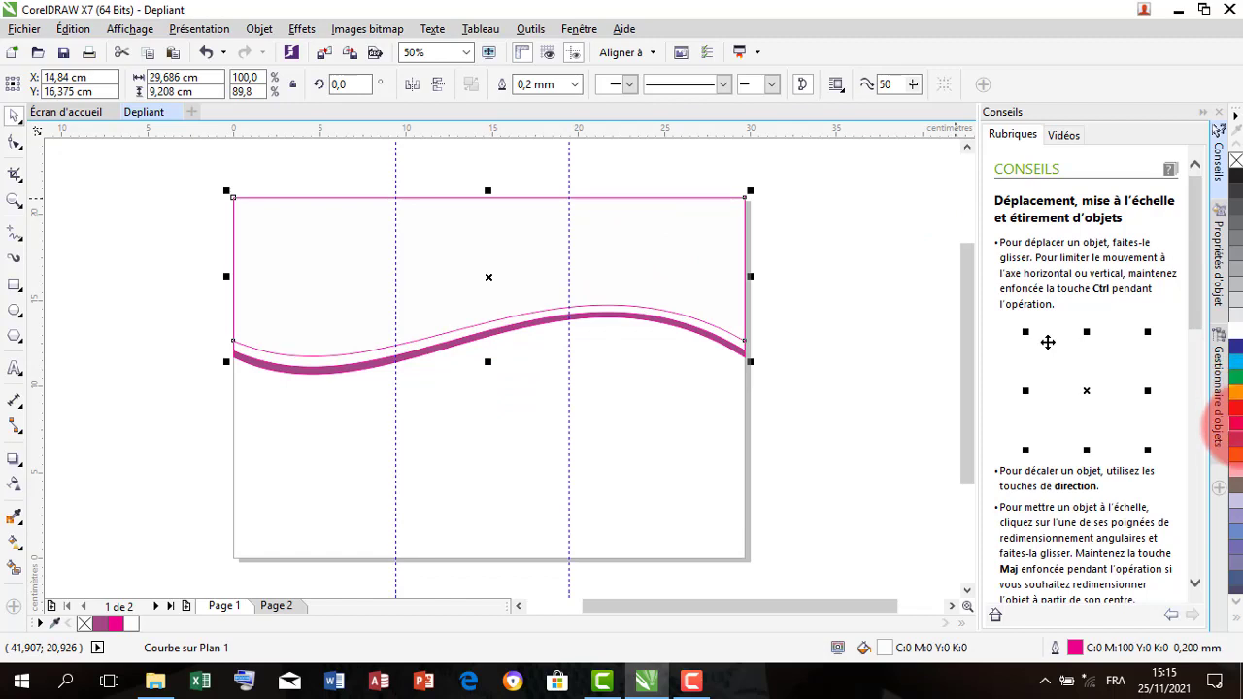
pyautogui.click(1230, 406)
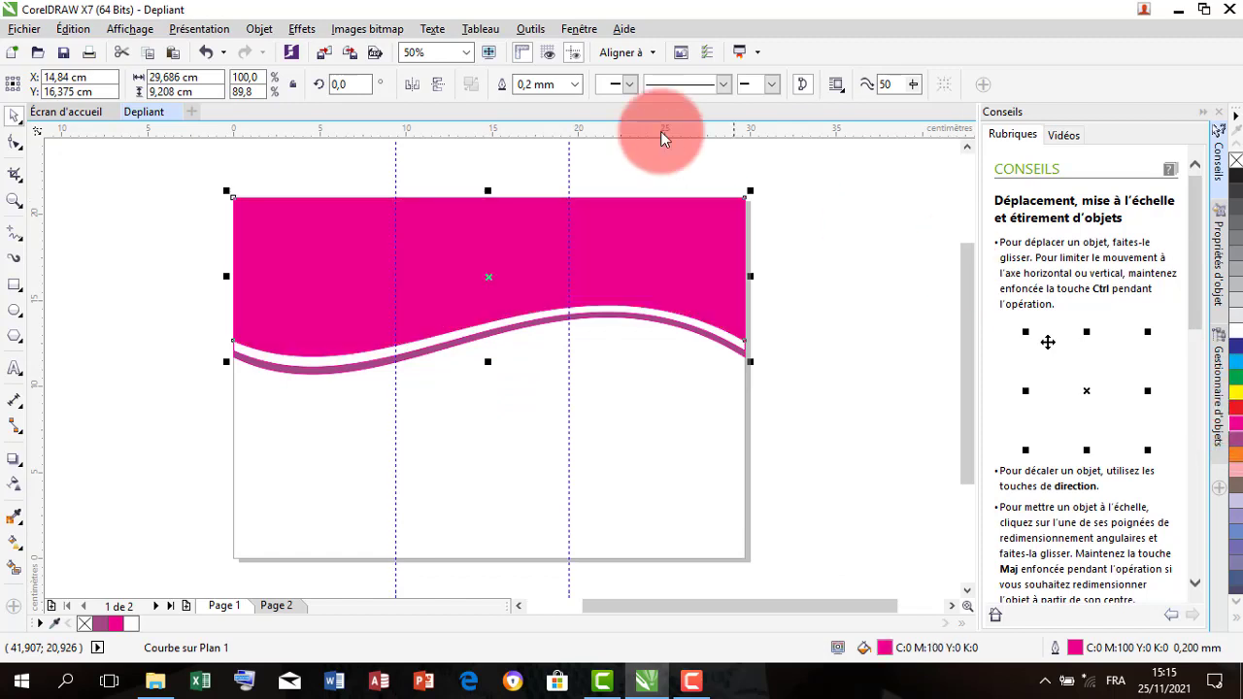
pyautogui.click(1231, 427)
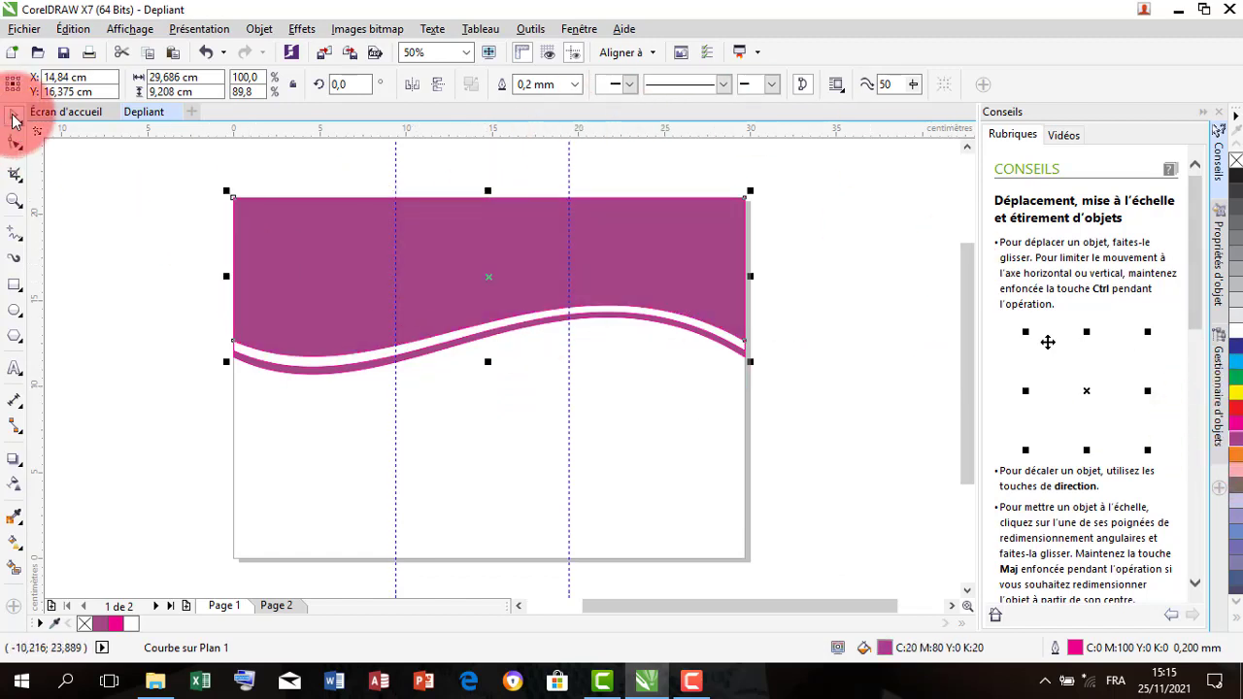
pyautogui.click(342, 194)
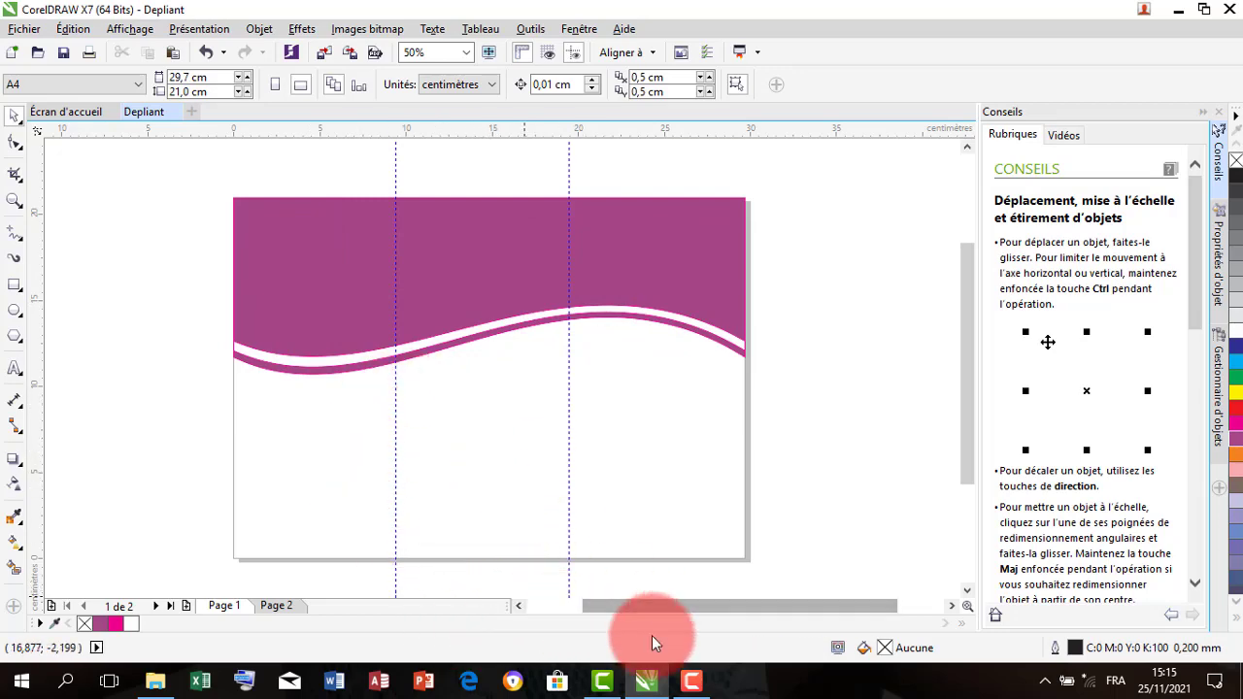
pyautogui.click(156, 681)
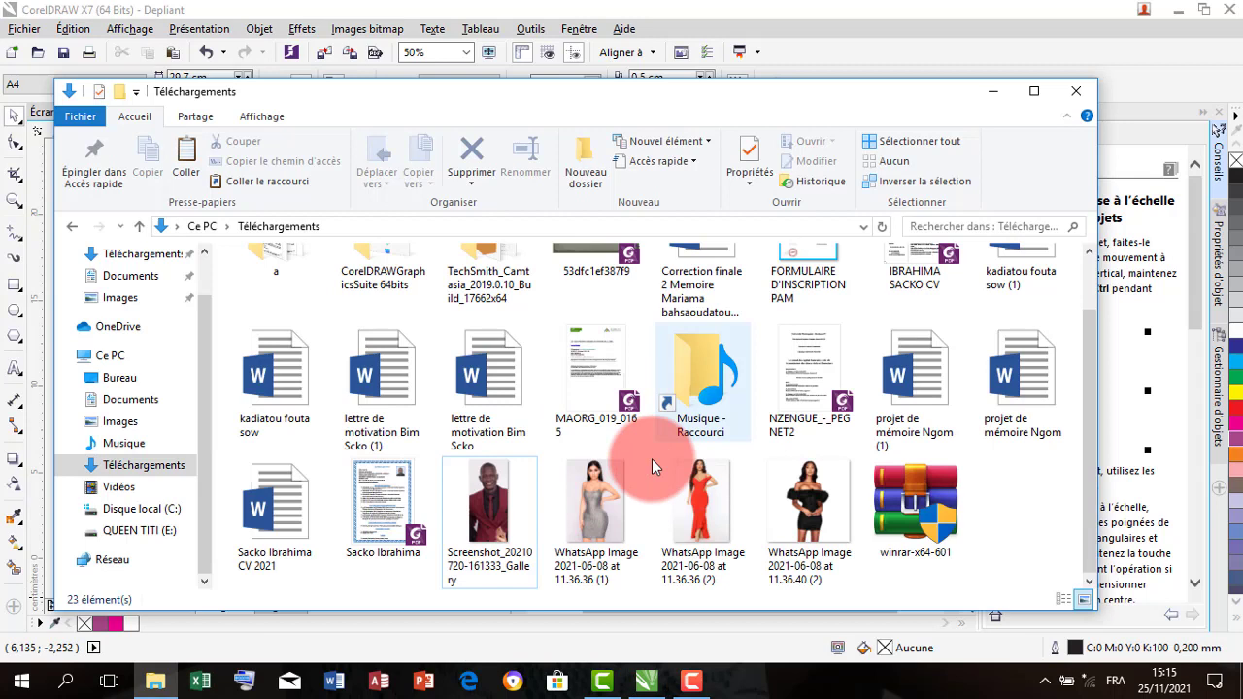
pyautogui.click(591, 501)
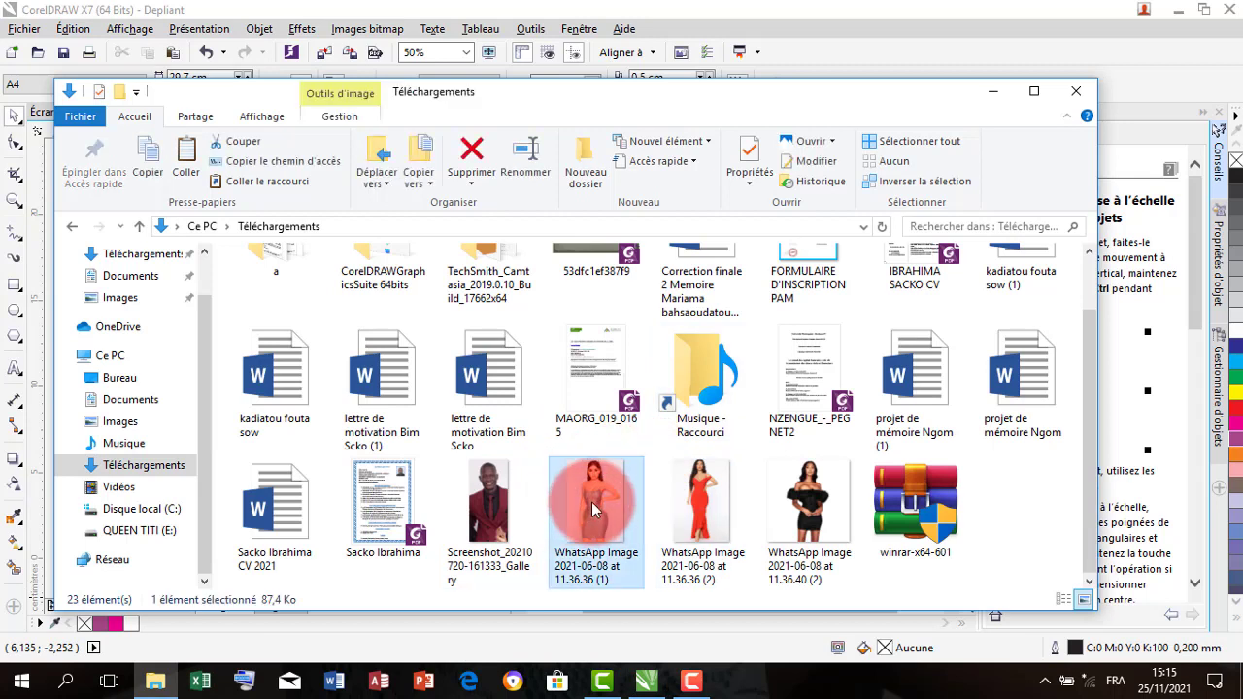
pyautogui.keyDown('ctrl'); pyautogui.click(706, 504); pyautogui.keyUp('ctrl')
pyautogui.keyDown('ctrl'); pyautogui.click(493, 500); pyautogui.keyUp('ctrl')
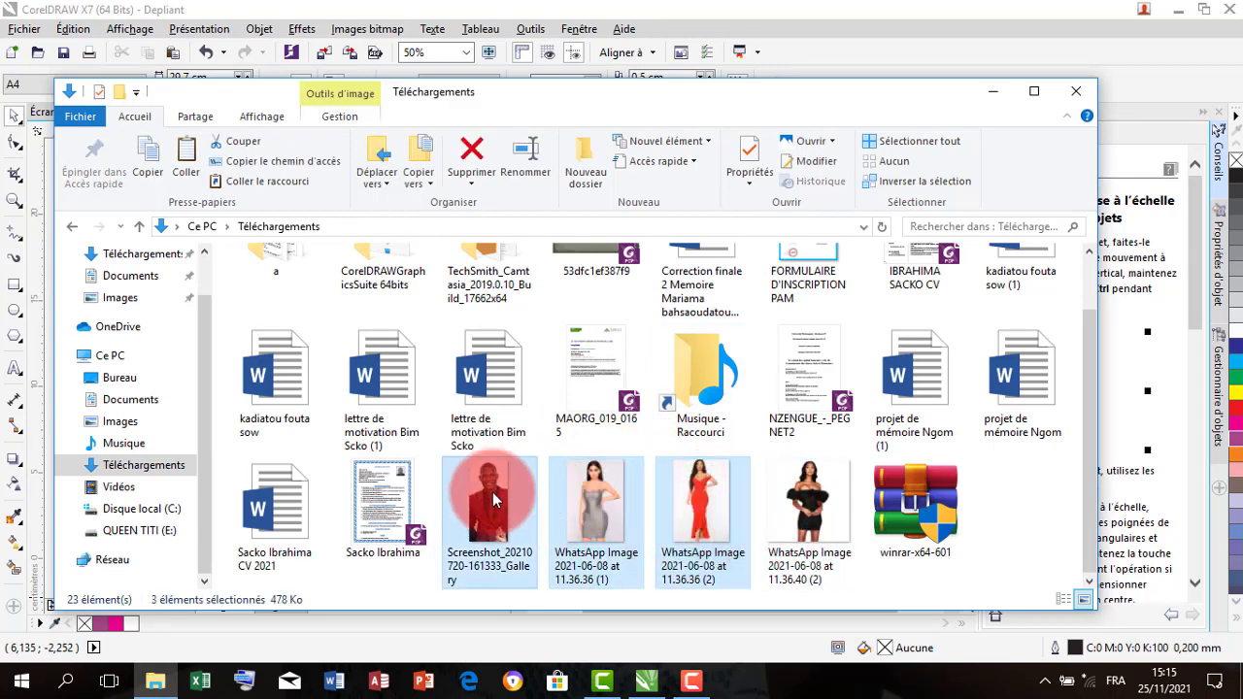
pyautogui.moveTo(493, 500); pyautogui.dragTo(663, 417)
pyautogui.click(635, 388)
# Spread the imported photos out, with the man in the left panel and the silver-dress photo in the middle panel.
pyautogui.moveTo(490, 403); pyautogui.dragTo(421, 461)
pyautogui.moveTo(499, 402); pyautogui.dragTo(326, 445)
pyautogui.moveTo(415, 442); pyautogui.dragTo(476, 412)
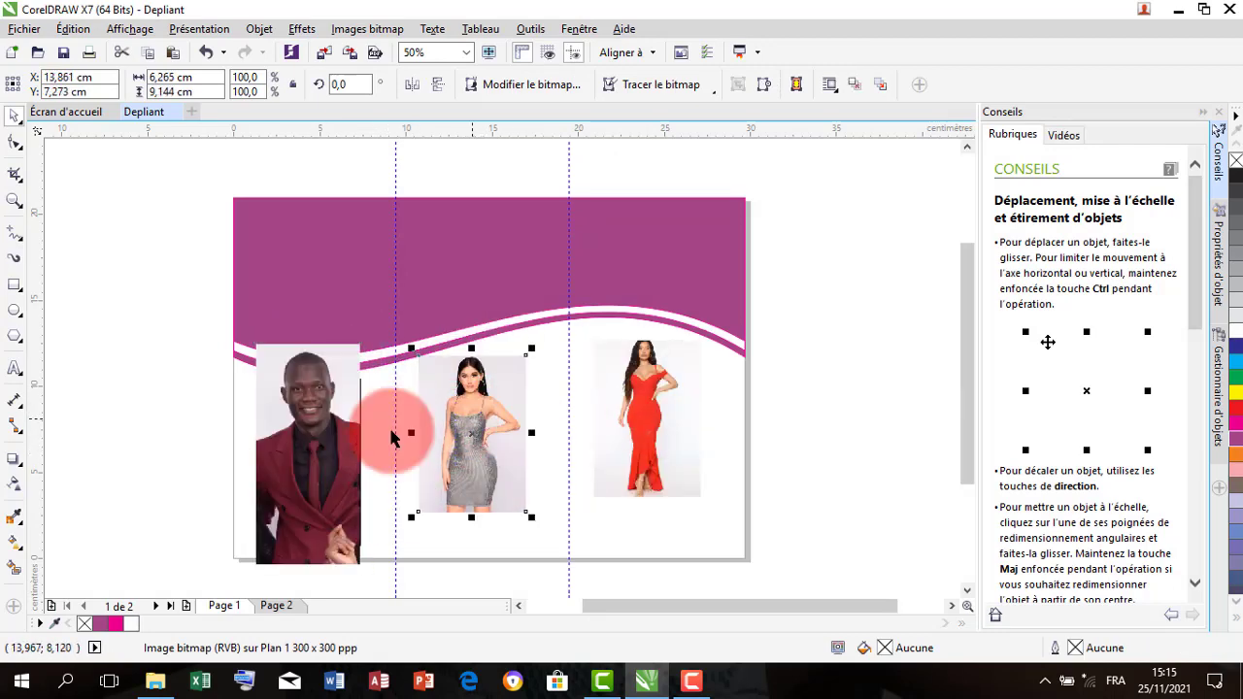
# Enlarge the man's photo to about 9.3 × 19.6 cm and fit it in the left panel against the page's upper edge.
pyautogui.moveTo(339, 435); pyautogui.dragTo(345, 301)
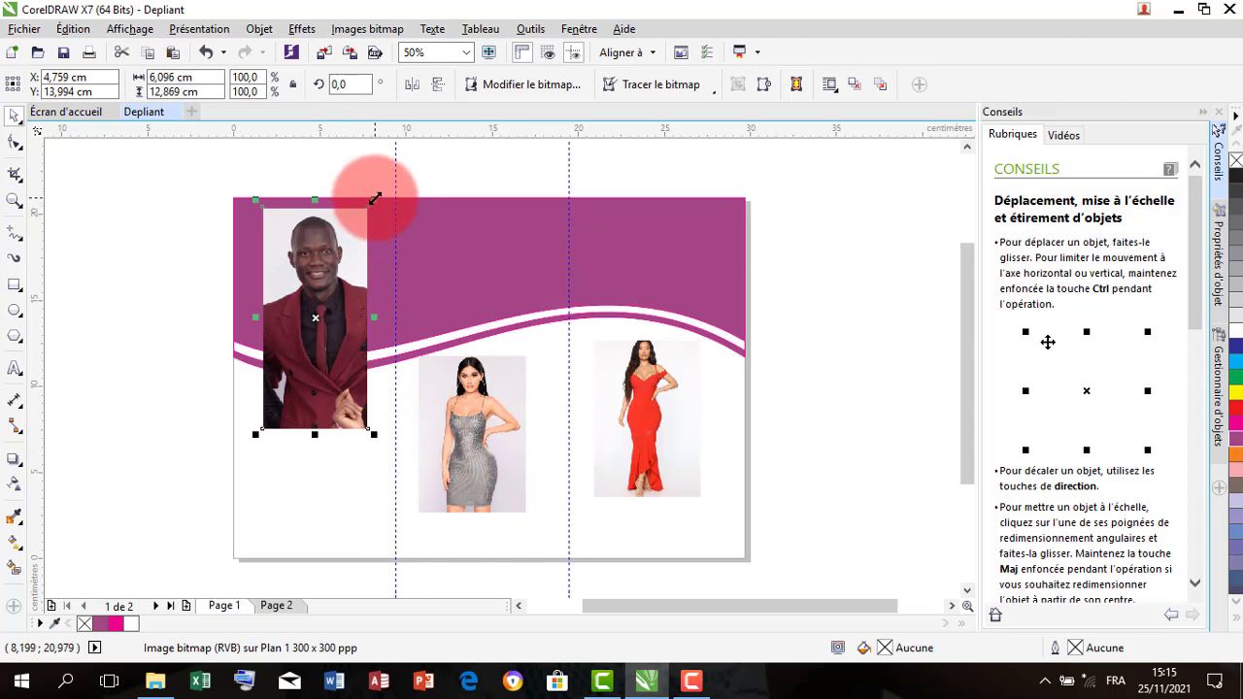
pyautogui.moveTo(374, 198); pyautogui.dragTo(411, 205)
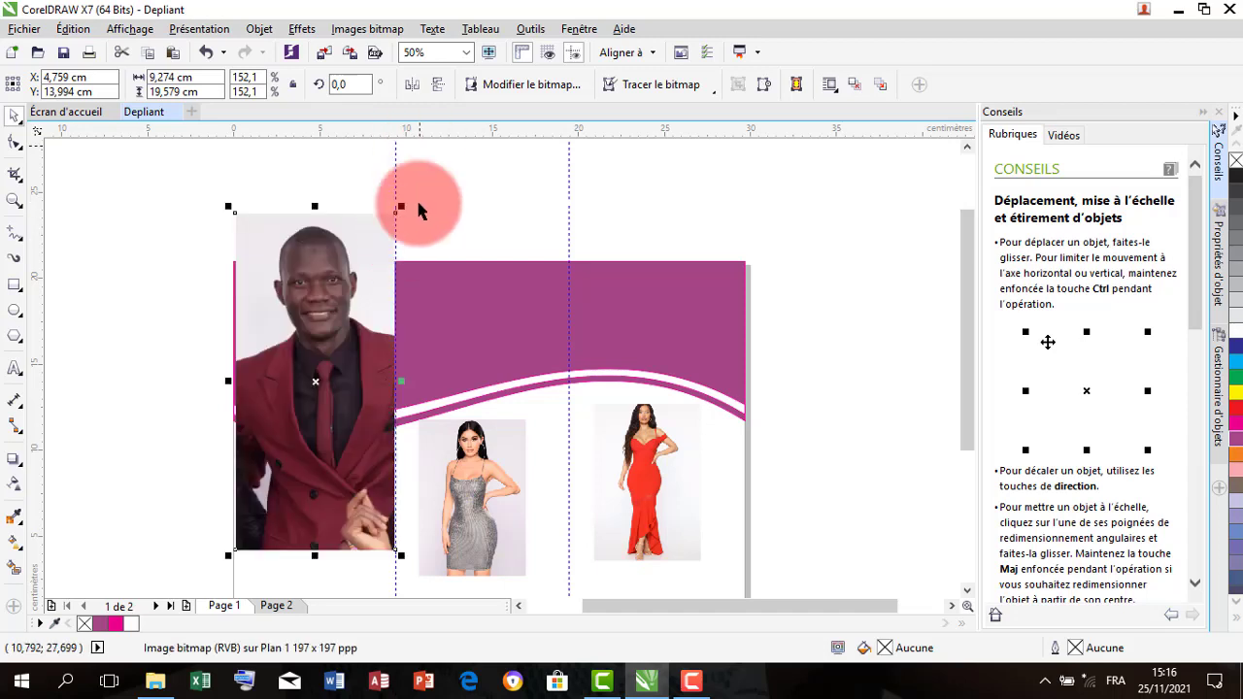
pyautogui.click(352, 388)
pyautogui.moveTo(352, 388); pyautogui.dragTo(351, 382)
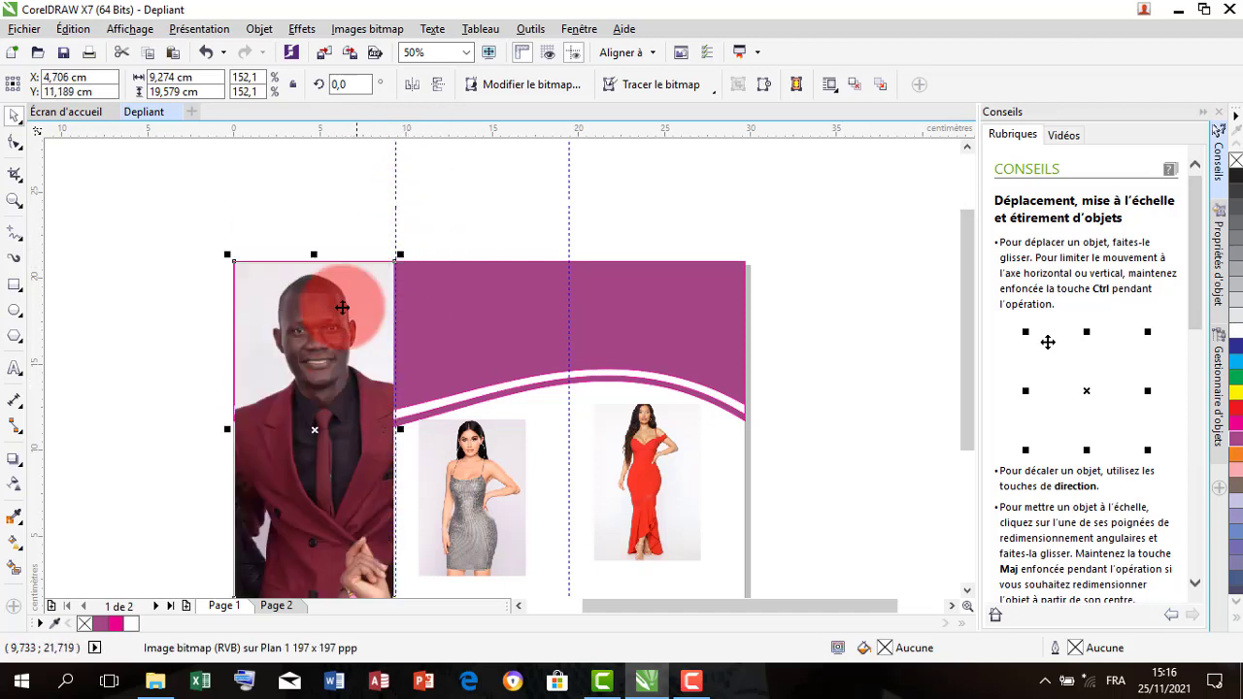
# Scale the silver-dress photo to about 10 × 14.6 cm and fit it between the two guidelines at the page's upper edge.
pyautogui.click(484, 508)
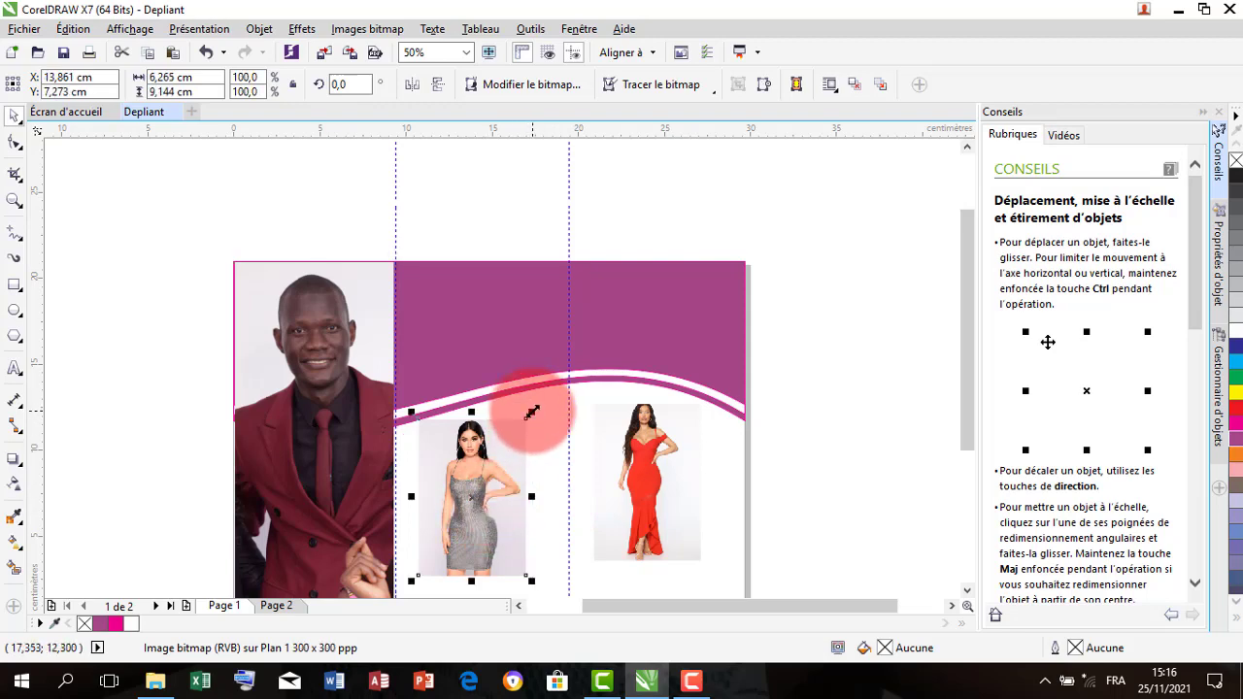
pyautogui.moveTo(531, 413); pyautogui.dragTo(574, 324)
pyautogui.moveTo(494, 444); pyautogui.dragTo(509, 356)
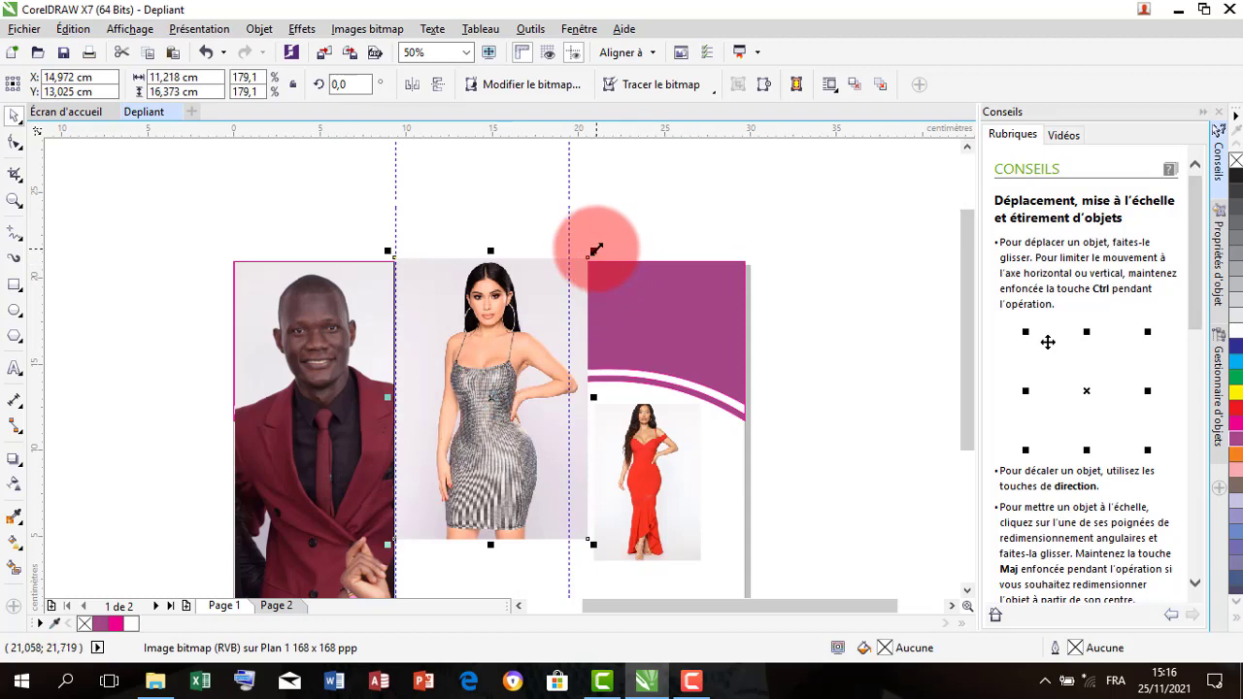
pyautogui.moveTo(594, 250)
pyautogui.mouseDown()
pyautogui.moveTo(569, 266)
pyautogui.moveTo(576, 243)
pyautogui.mouseUp()
pyautogui.moveTo(535, 345); pyautogui.dragTo(518, 335)
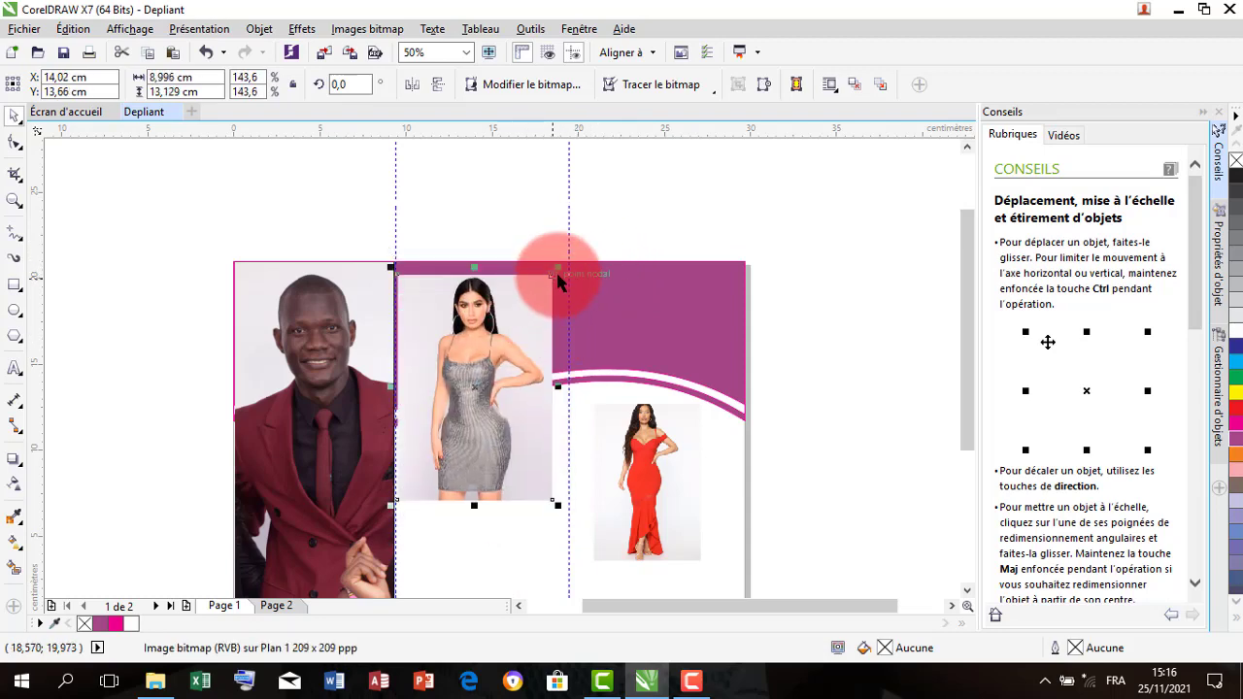
pyautogui.moveTo(561, 268); pyautogui.dragTo(567, 255)
pyautogui.moveTo(526, 308); pyautogui.dragTo(527, 316)
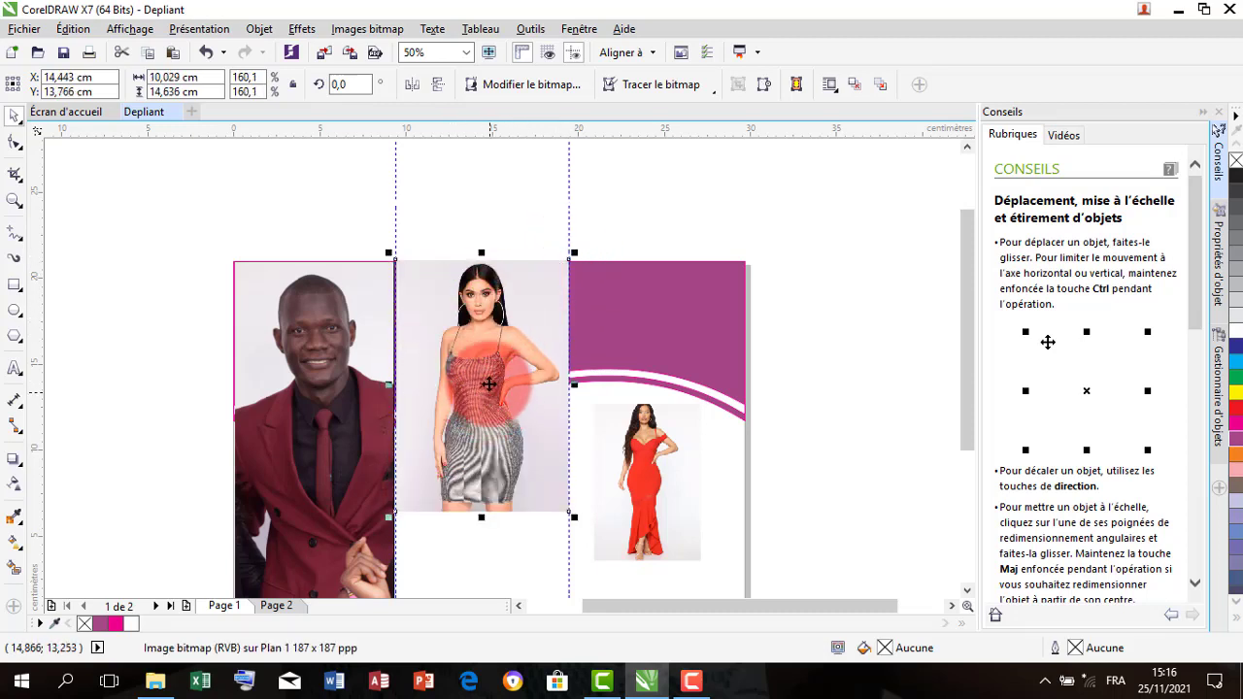
# Enlarge the red-dress photo to about 10.1 × 14.8 cm and place it at the upper edge of the right panel.
pyautogui.click(639, 444)
pyautogui.moveTo(703, 399); pyautogui.dragTo(723, 340)
pyautogui.moveTo(641, 452); pyautogui.dragTo(650, 355)
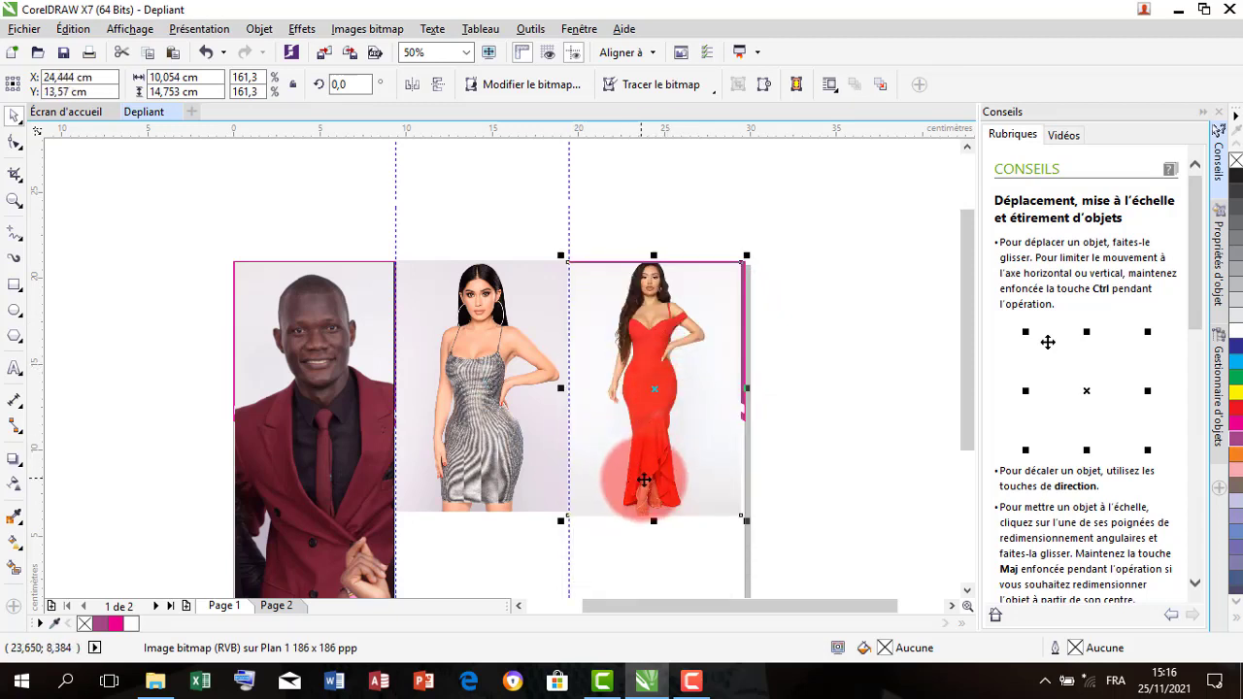
# Group the three photos and move the group down about 0.5 cm from the page's upper edge.
pyautogui.click(534, 439)
pyautogui.keyDown('shift'); pyautogui.click(654, 409); pyautogui.keyUp('shift')
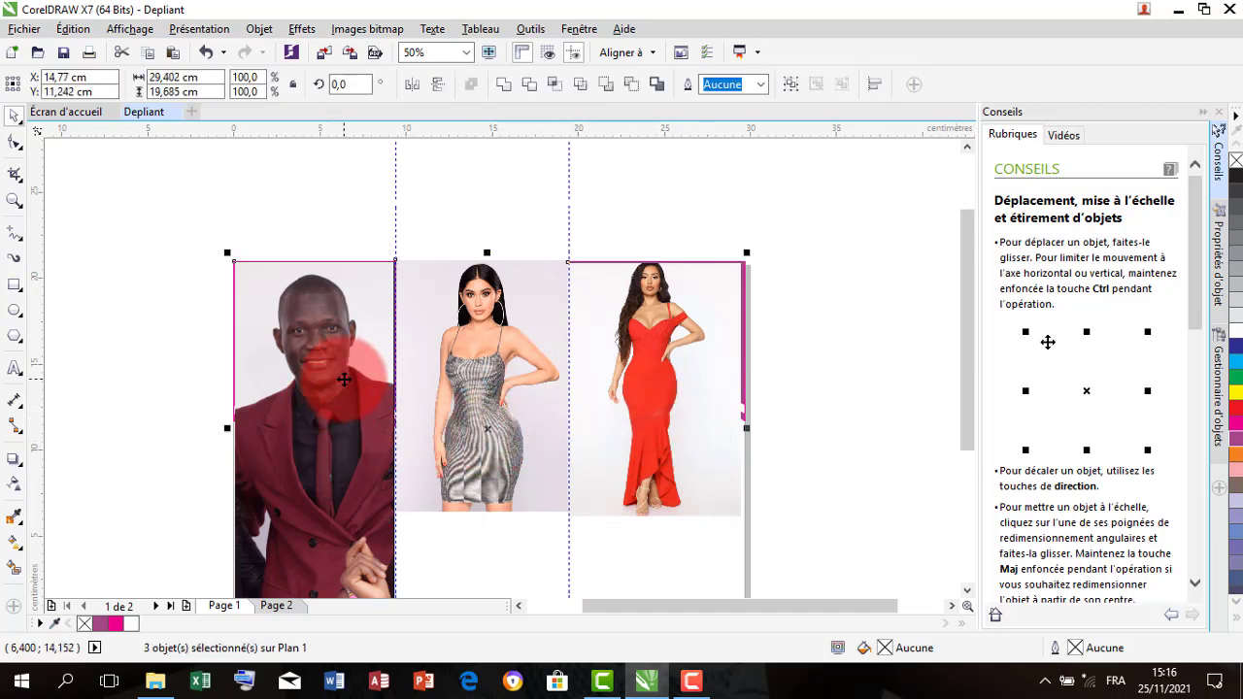
pyautogui.rightClick(314, 236)
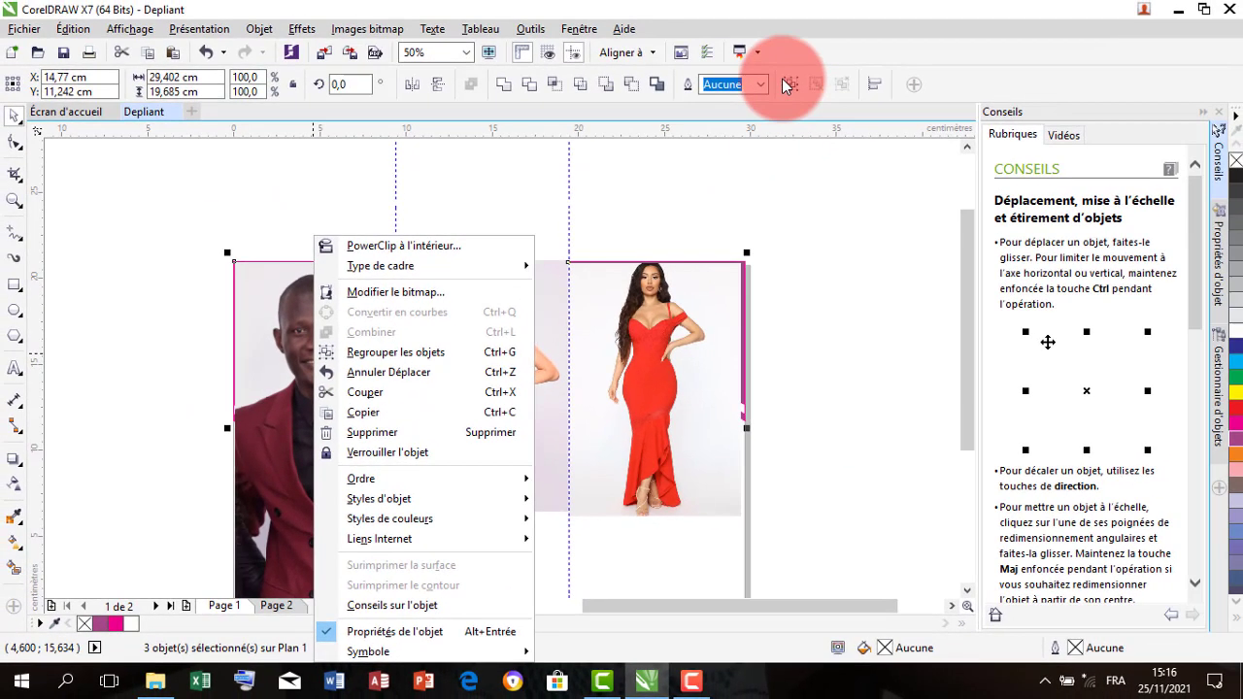
pyautogui.click(788, 84)
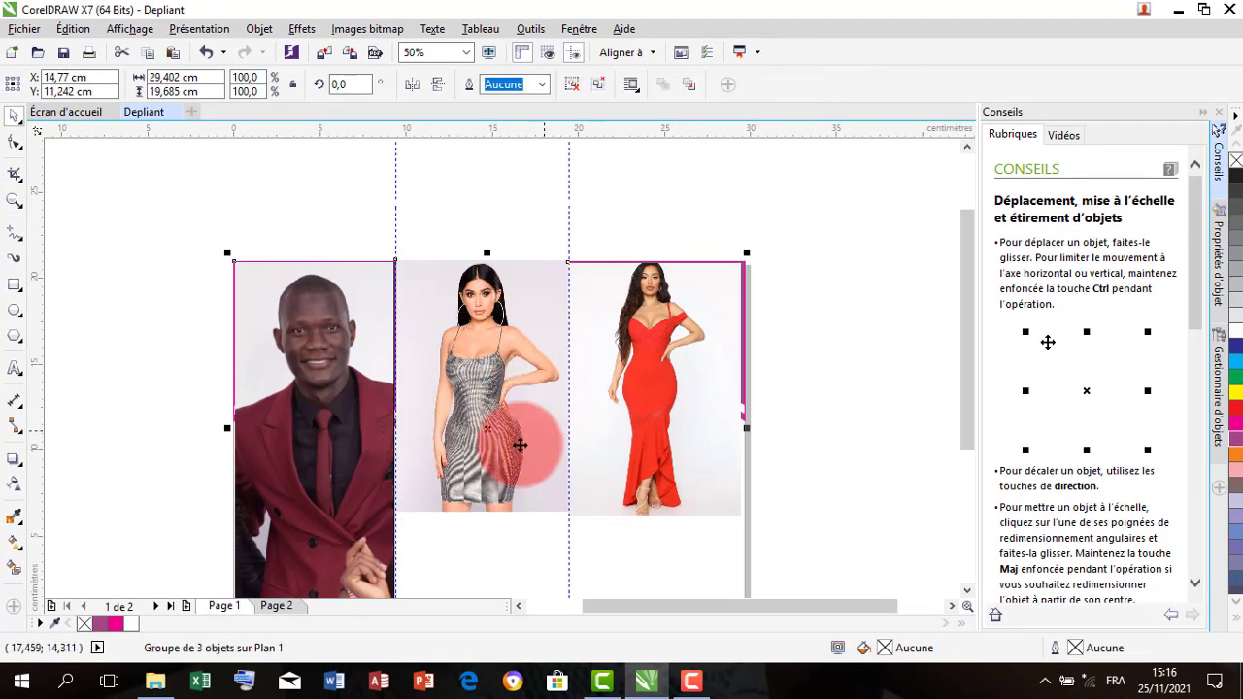
pyautogui.moveTo(485, 397)
pyautogui.mouseDown()
pyautogui.moveTo(491, 432)
pyautogui.moveTo(486, 407)
pyautogui.mouseUp()
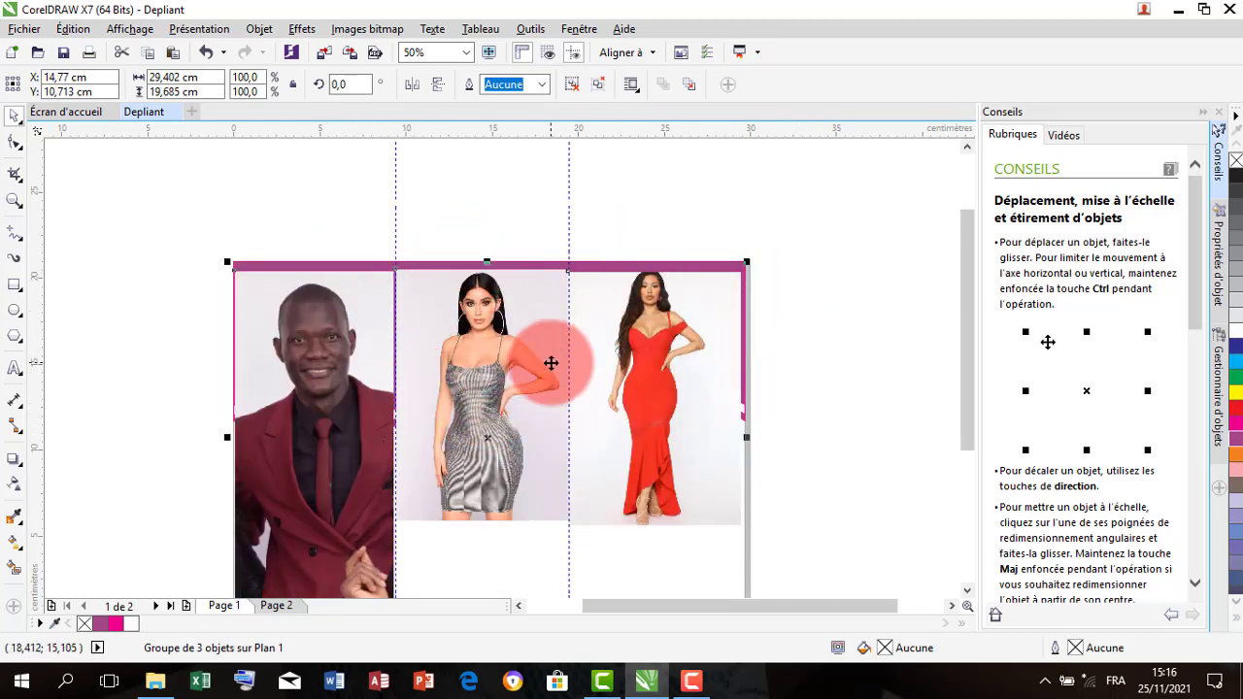
# PowerClip the photo group inside the front purple wave shape at the page's upper edge.
pyautogui.rightClick(497, 367)
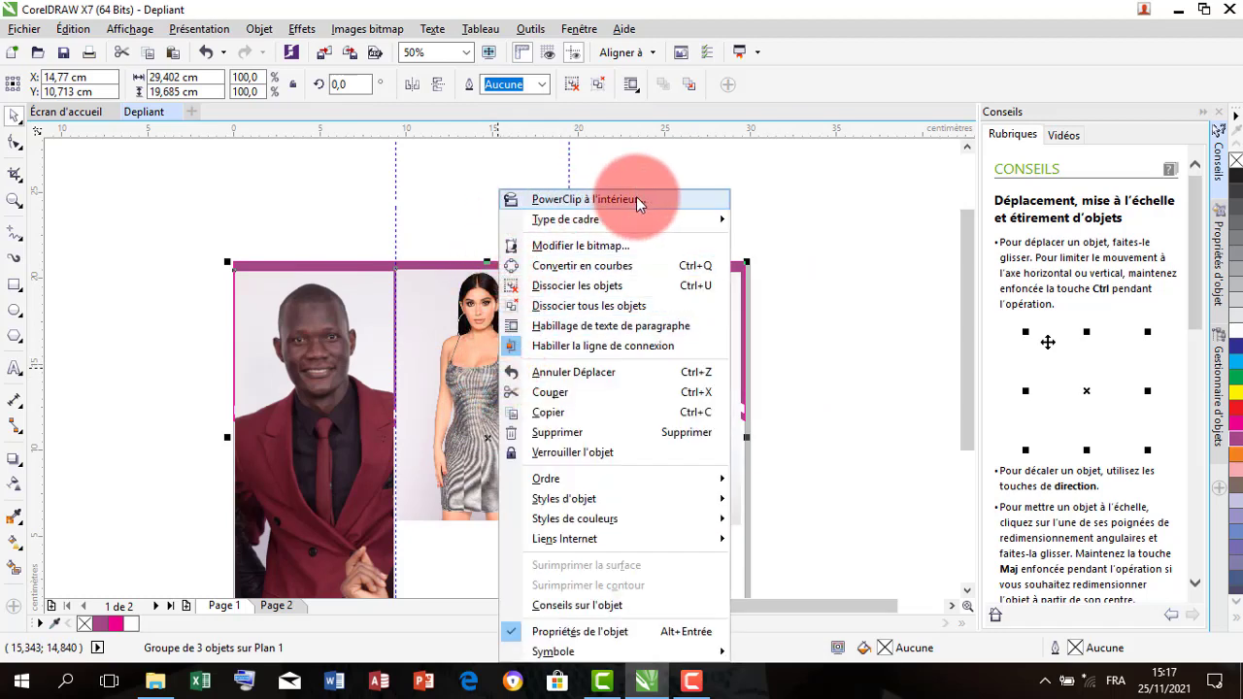
pyautogui.click(669, 200)
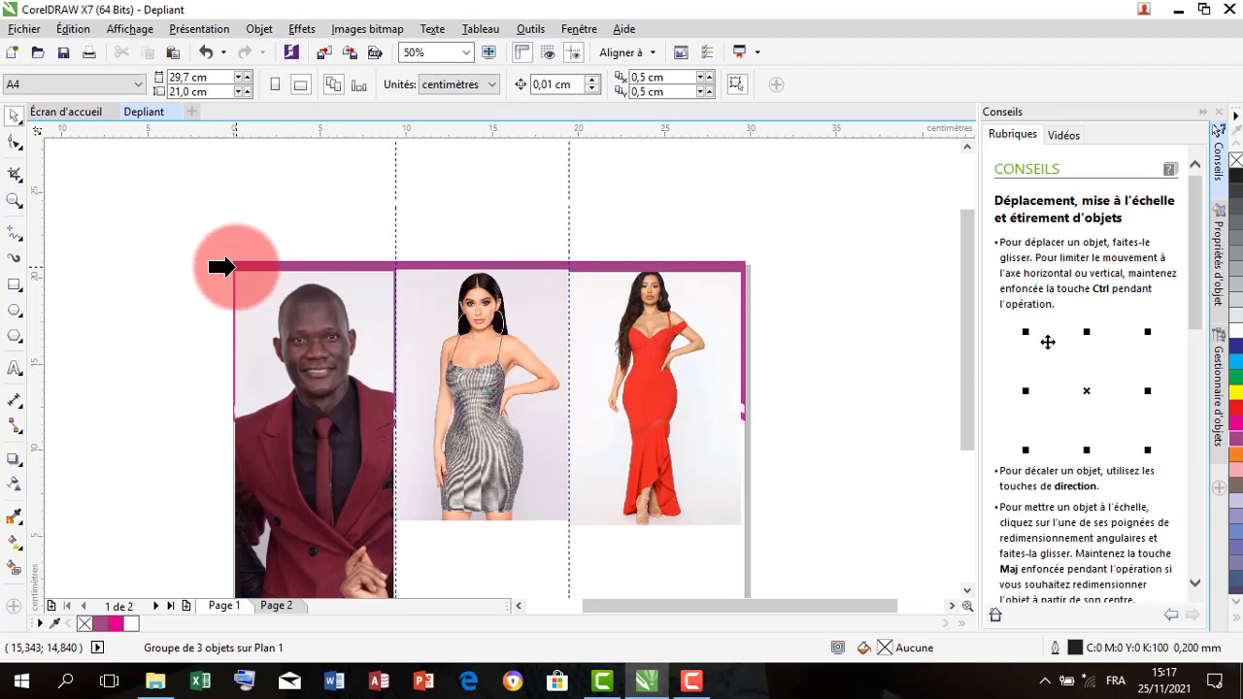
pyautogui.click(236, 263)
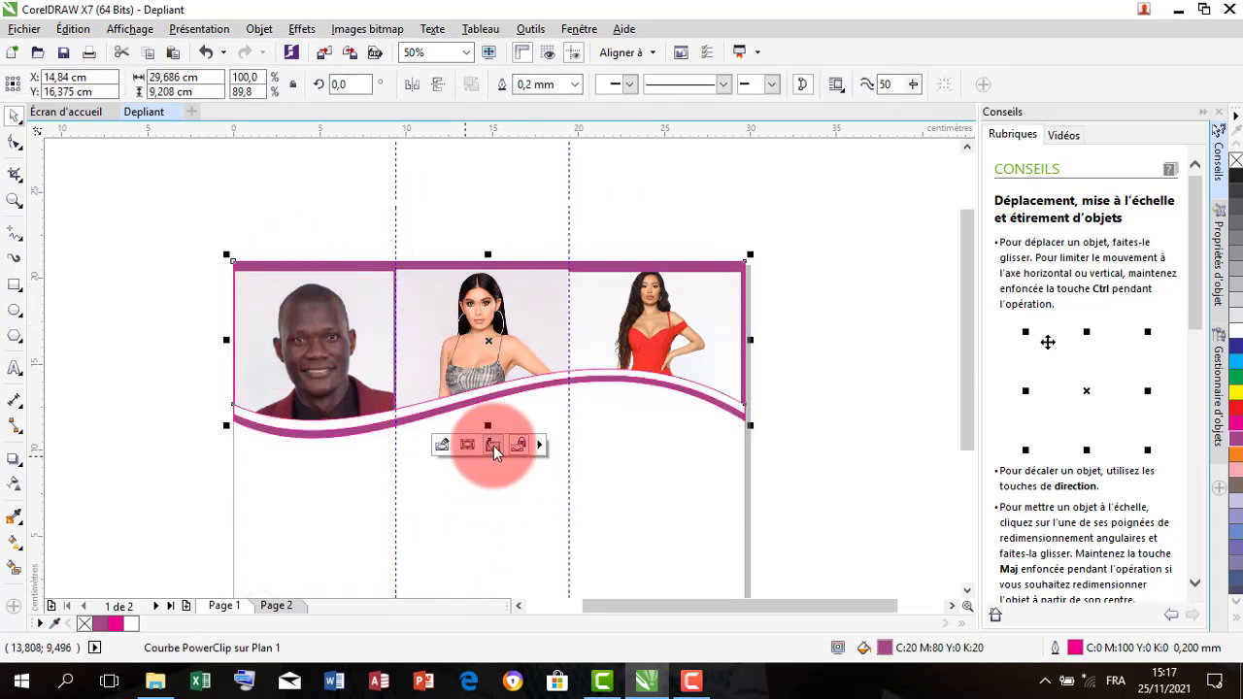
# Move the clipped photo group up and enlarge it to about 29.7 × 19.9 cm to fill the wave frame.
pyautogui.click(466, 444)
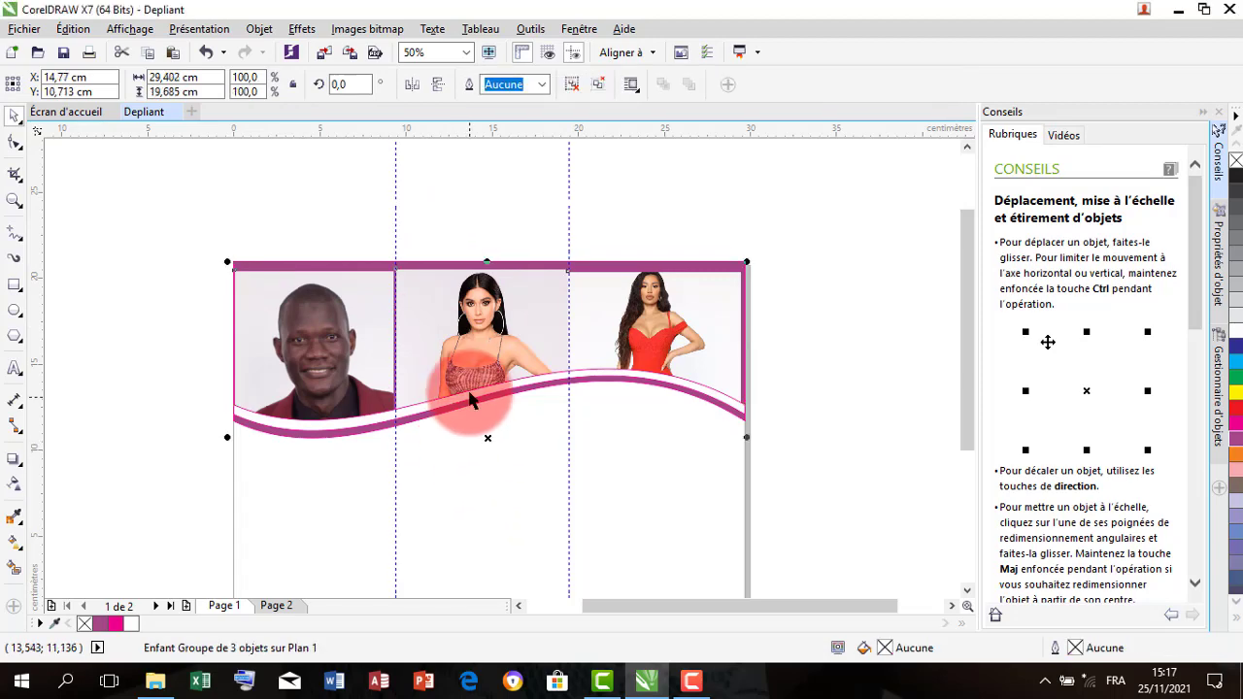
pyautogui.moveTo(470, 400); pyautogui.dragTo(499, 346)
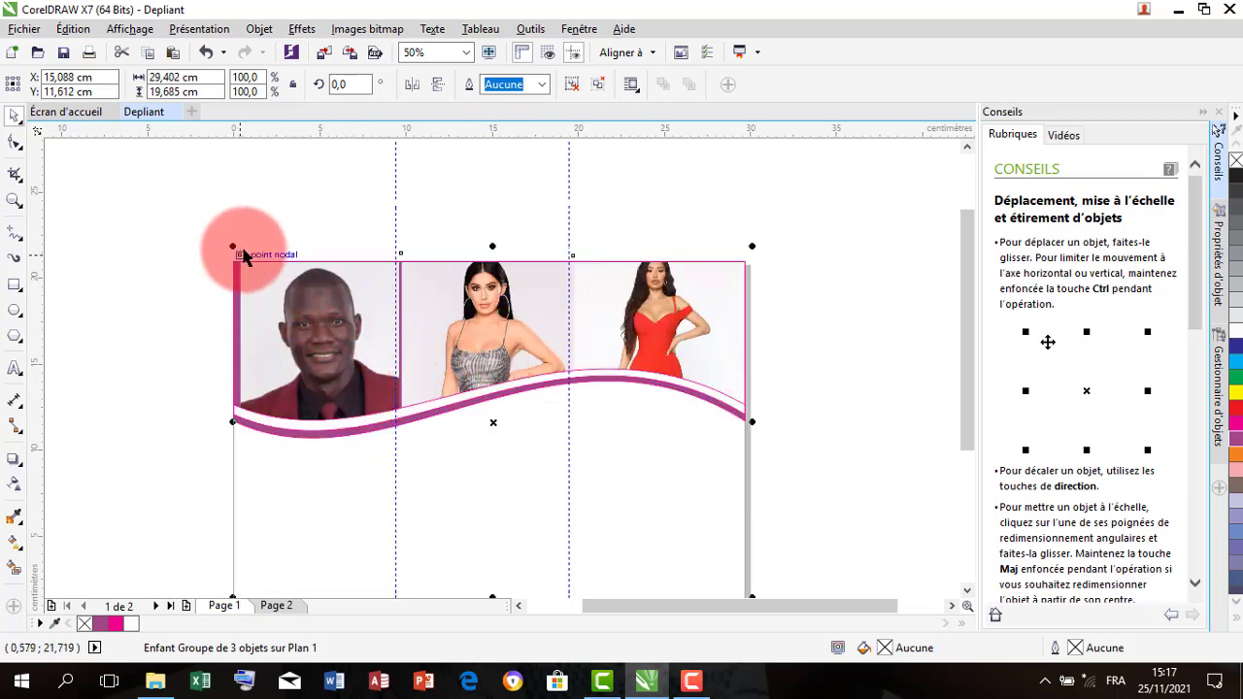
pyautogui.moveTo(233, 243); pyautogui.dragTo(227, 236)
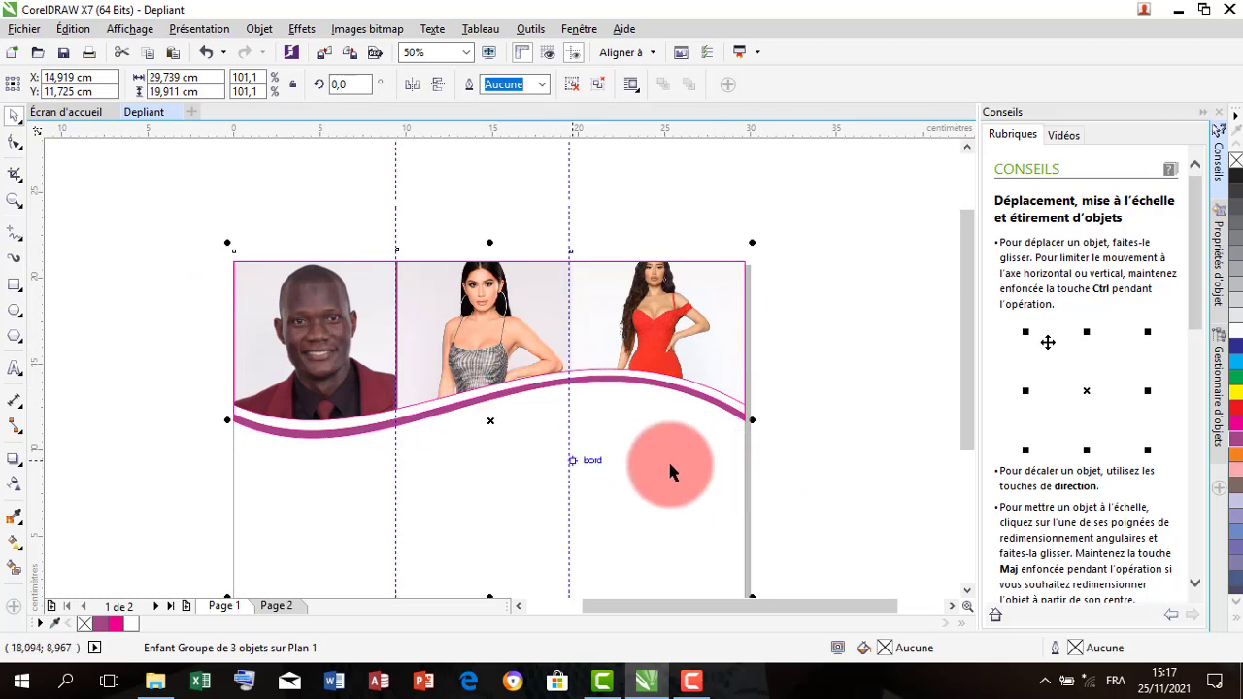
pyautogui.click(800, 360)
# Draw a full-width rectangle about 29.7 × 2.8 cm along the page's lower edge and fill it purple (C20 M80 Y0 K20).
pyautogui.scroll(-2, 505, 443)
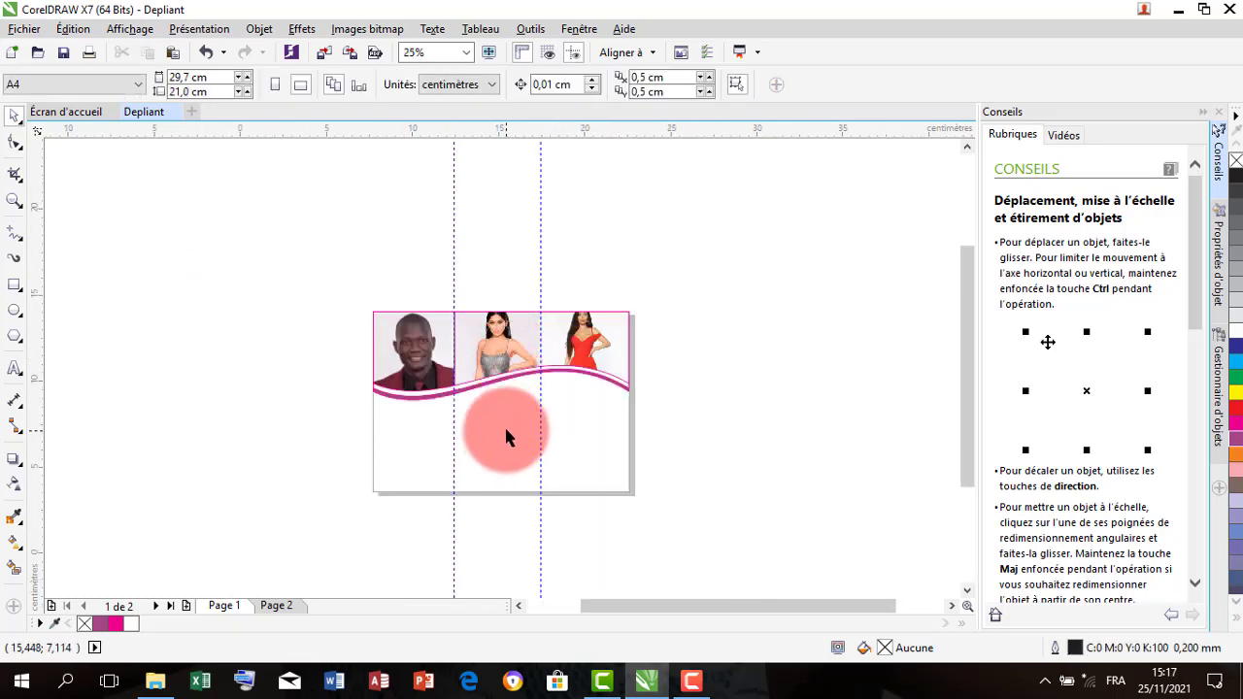
pyautogui.scroll(2, 504, 424)
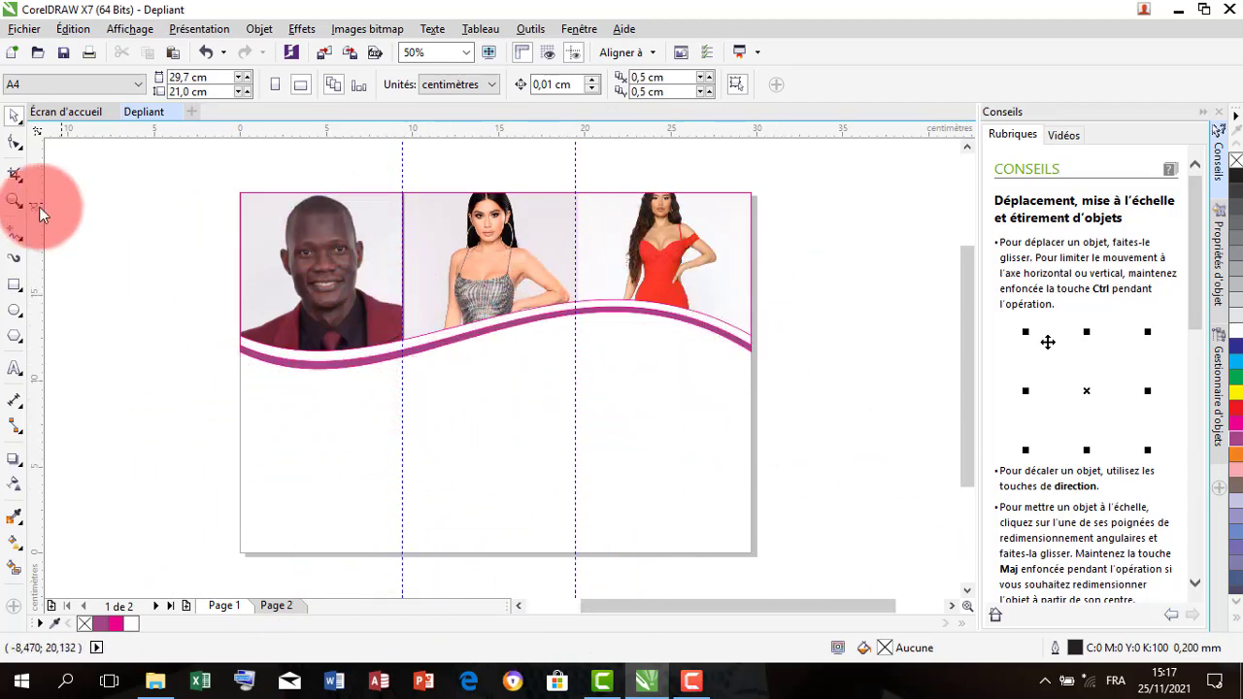
pyautogui.click(15, 285)
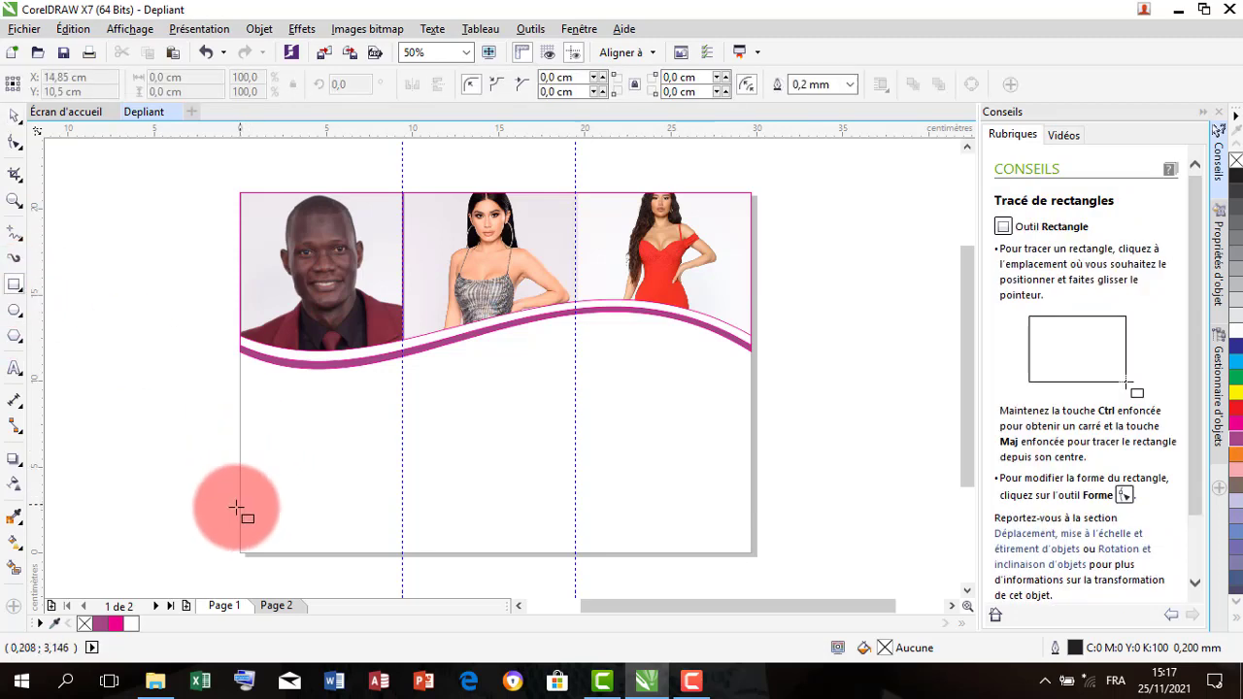
pyautogui.moveTo(240, 508); pyautogui.dragTo(754, 555)
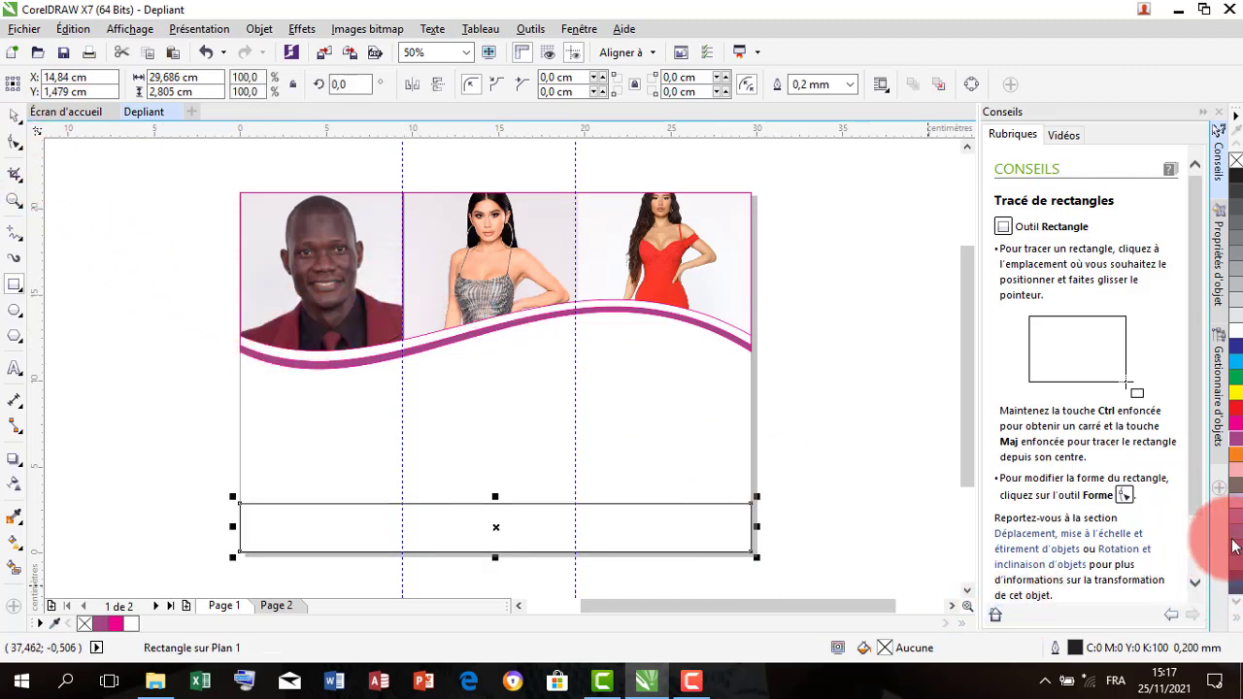
pyautogui.click(1238, 439)
pyautogui.click(1235, 418)
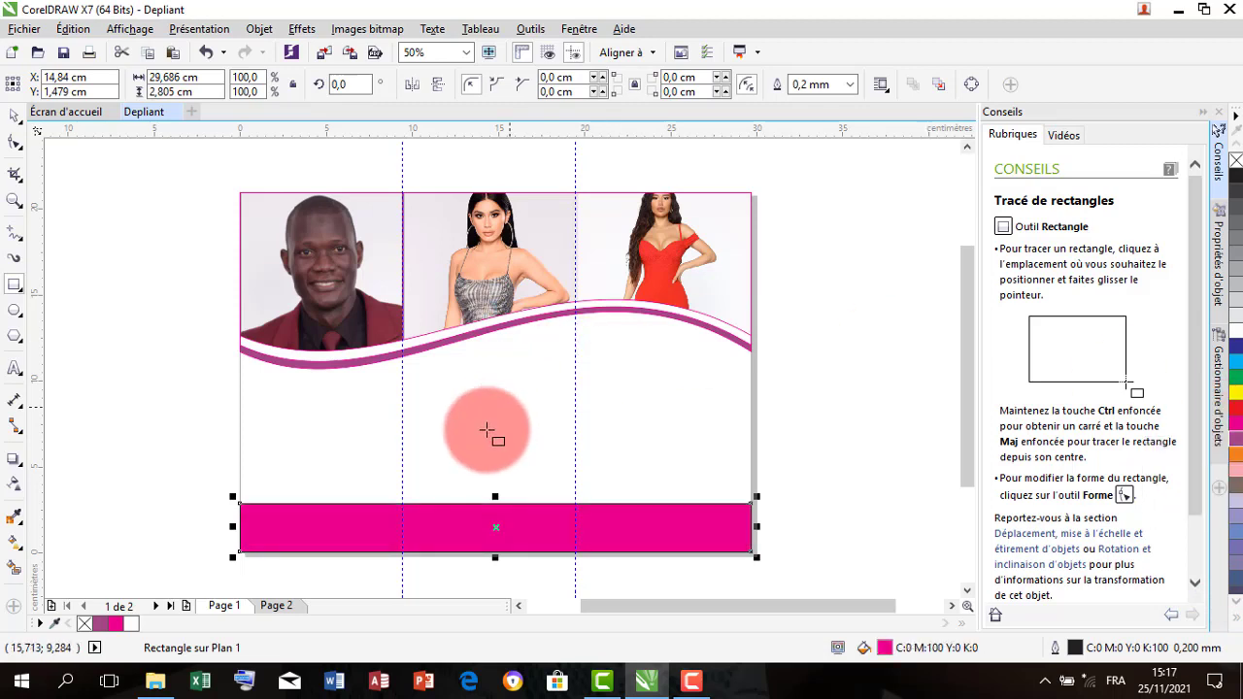
pyautogui.click(1238, 444)
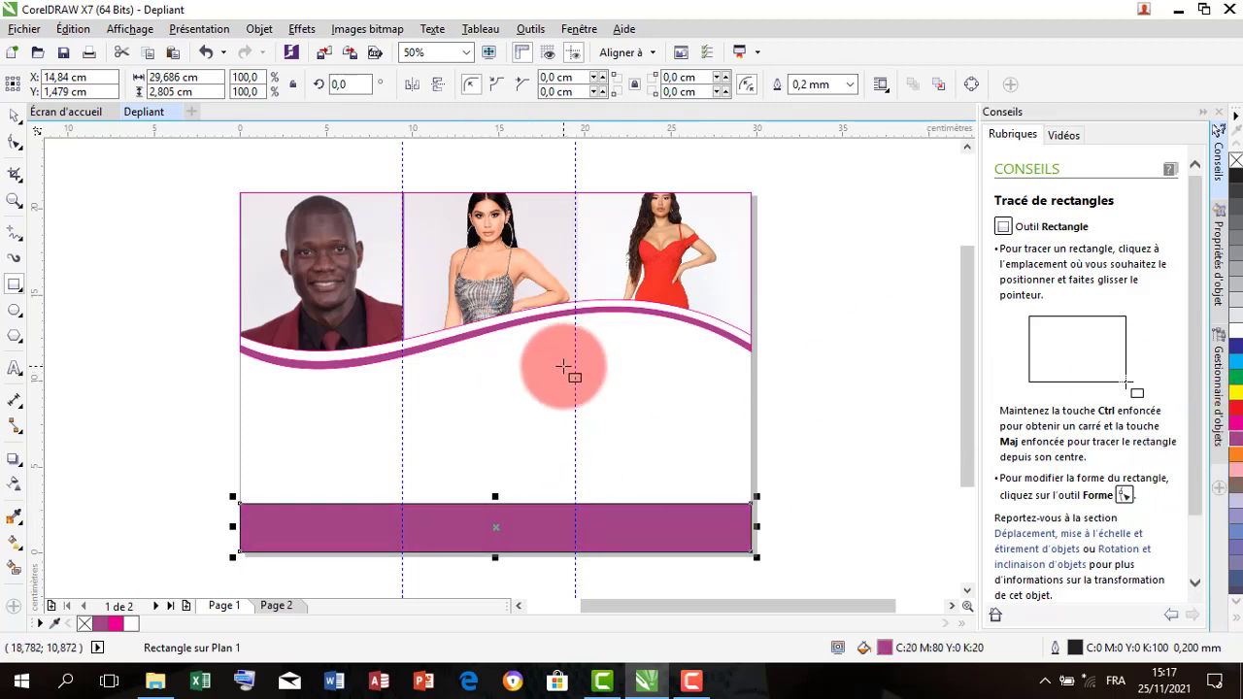
# Convert the purple footer rectangle to curves and select it for node editing.
pyautogui.click(13, 115)
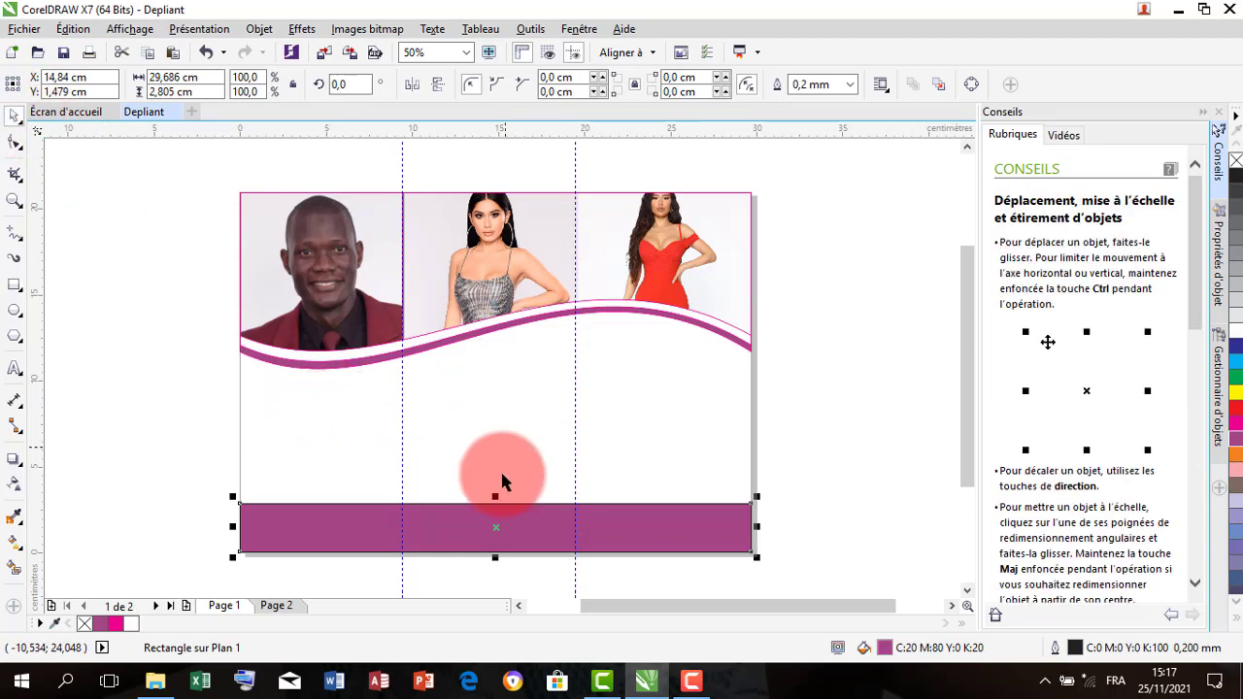
pyautogui.click(971, 85)
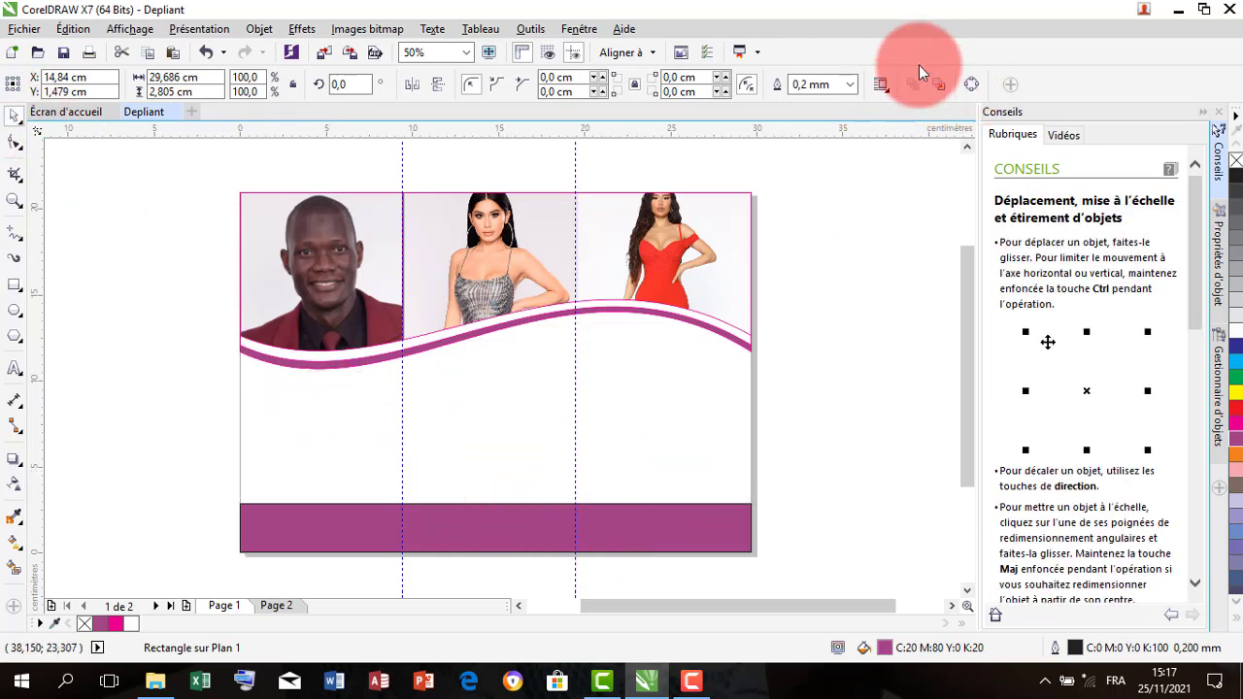
pyautogui.click(15, 173)
pyautogui.click(507, 518)
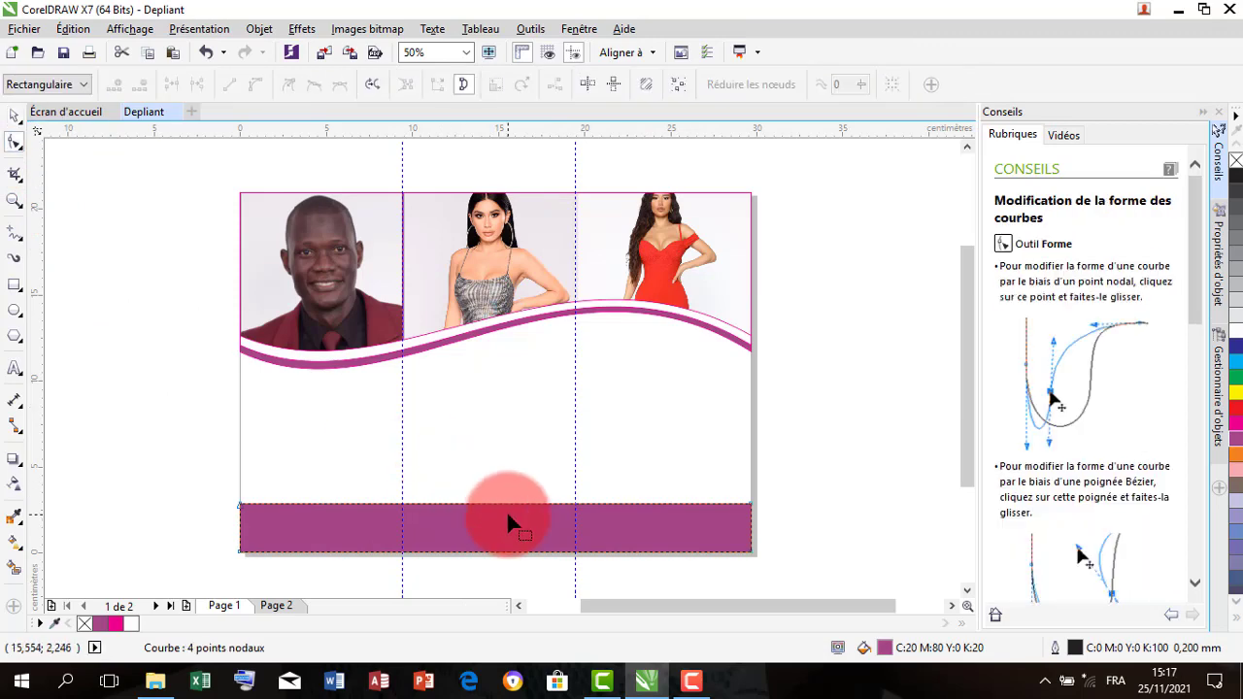
# Lower the footer's upper edge slightly and convert that straight edge to a curve segment.
pyautogui.click(489, 504)
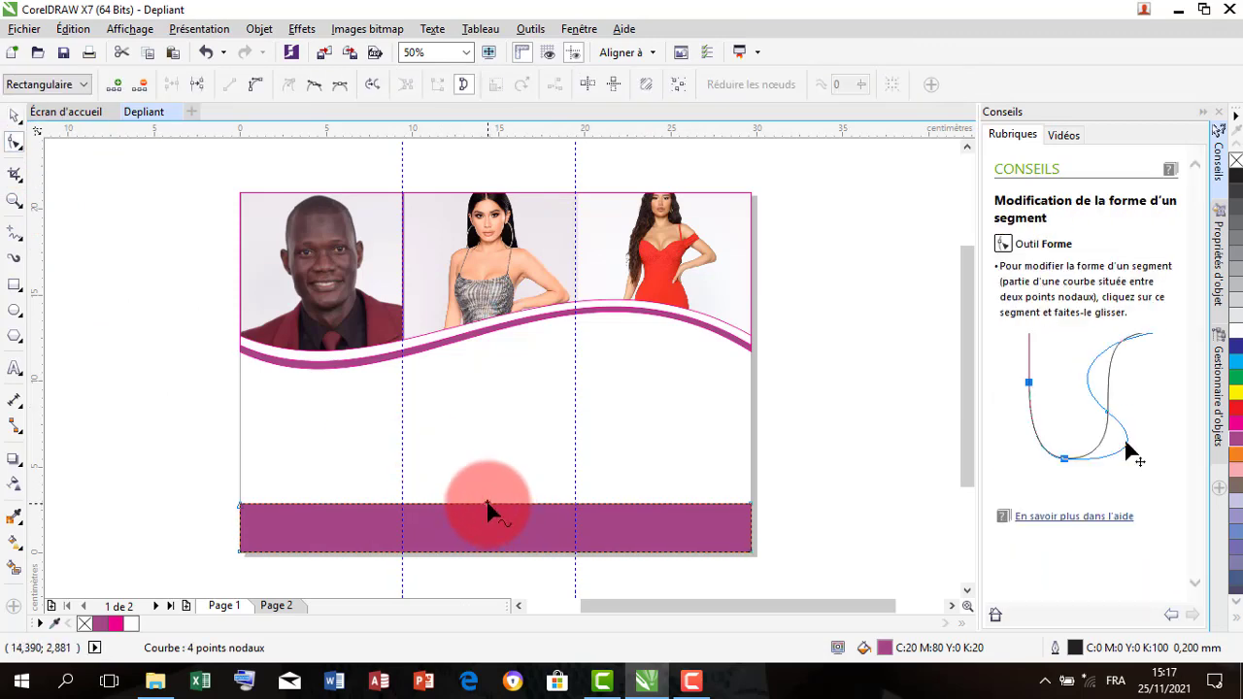
pyautogui.moveTo(489, 504)
pyautogui.mouseDown()
pyautogui.moveTo(494, 486)
pyautogui.moveTo(491, 506)
pyautogui.mouseUp()
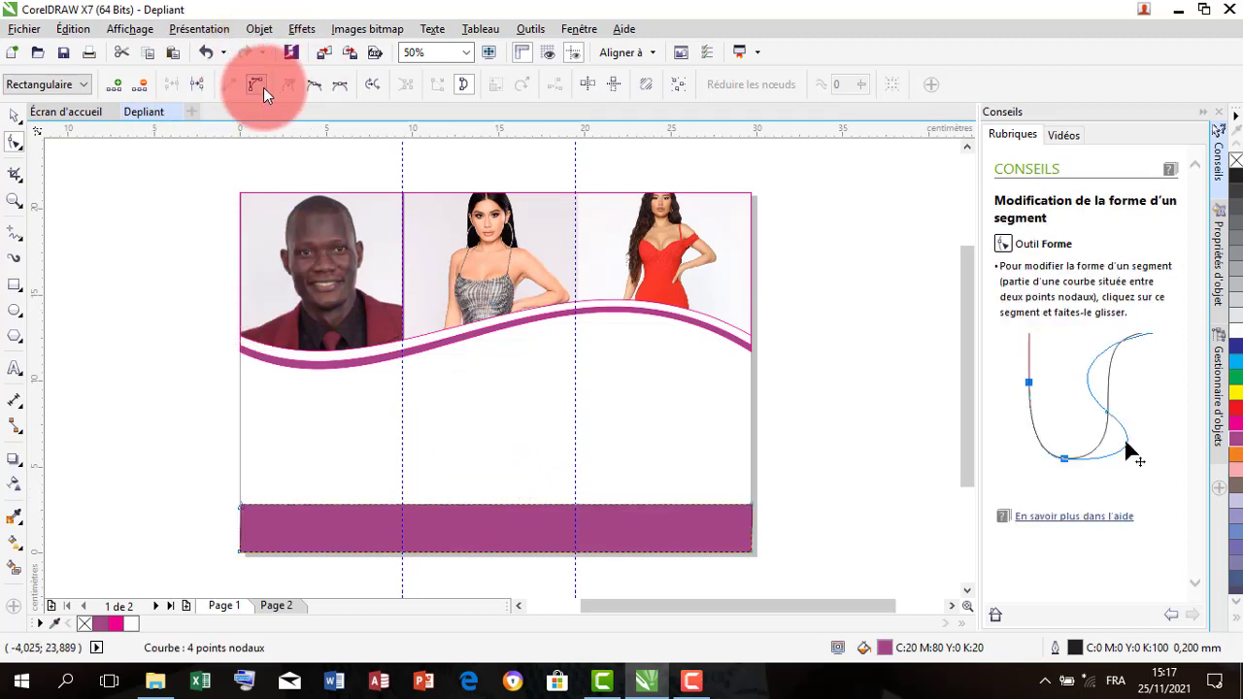
pyautogui.click(481, 526)
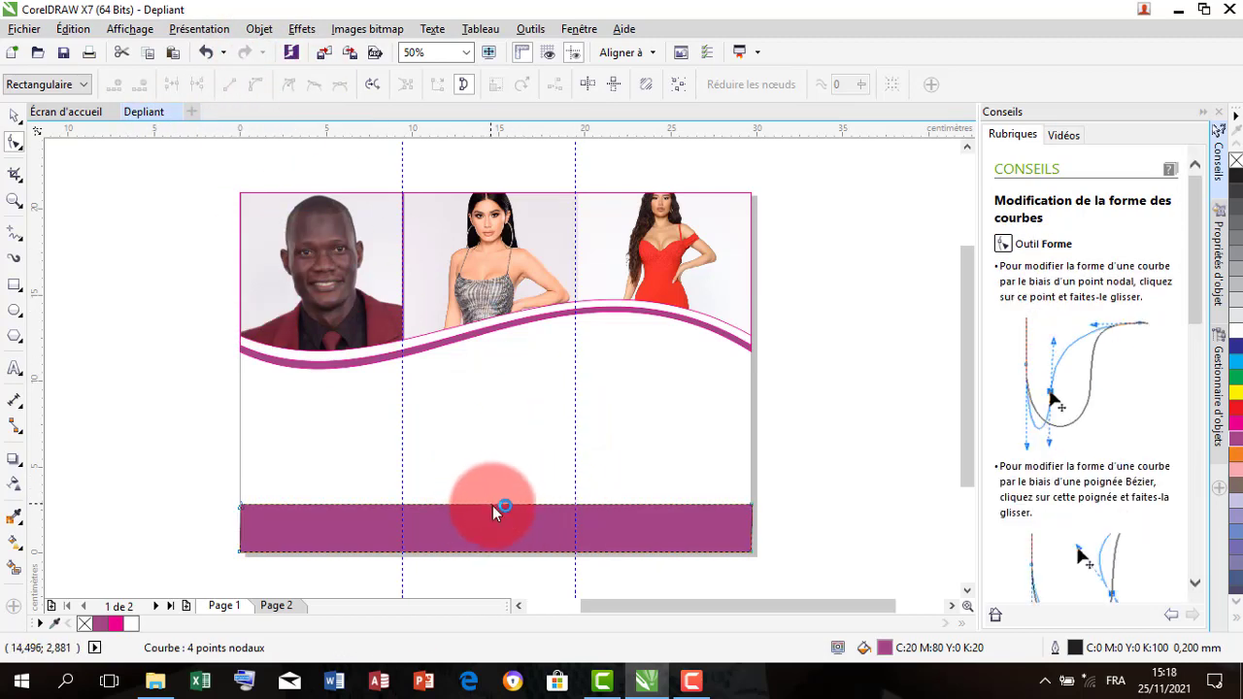
pyautogui.moveTo(493, 504)
pyautogui.mouseDown()
pyautogui.moveTo(492, 487)
pyautogui.moveTo(490, 506)
pyautogui.mouseUp()
pyautogui.click(534, 505)
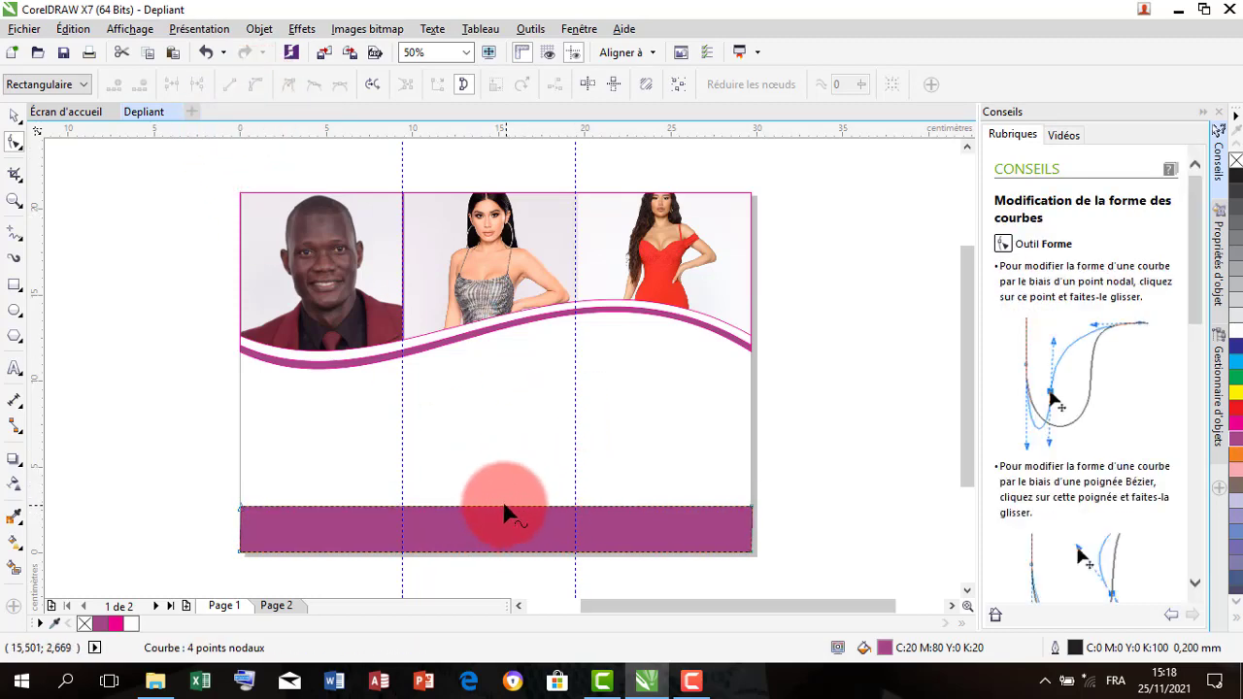
pyautogui.click(503, 506)
pyautogui.click(256, 87)
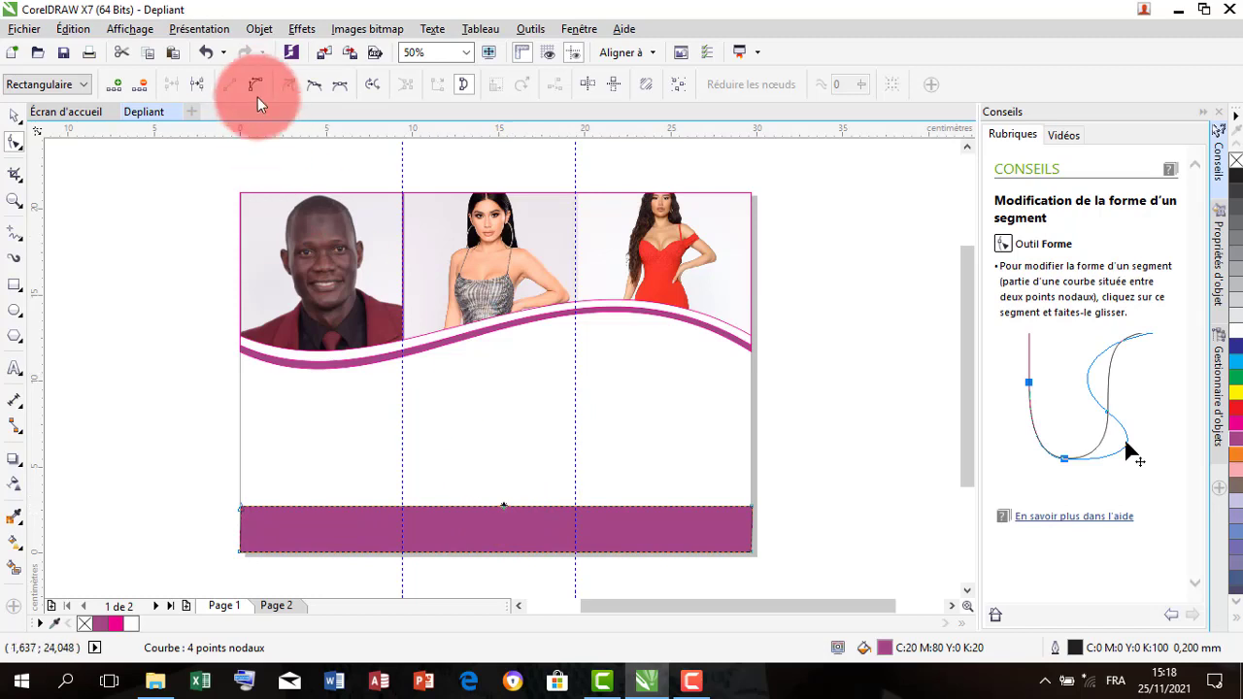
# Bend the footer's upper edge into a gentle wave dipping at left and rising right of centre, and fill the shape black (K100).
pyautogui.click(602, 536)
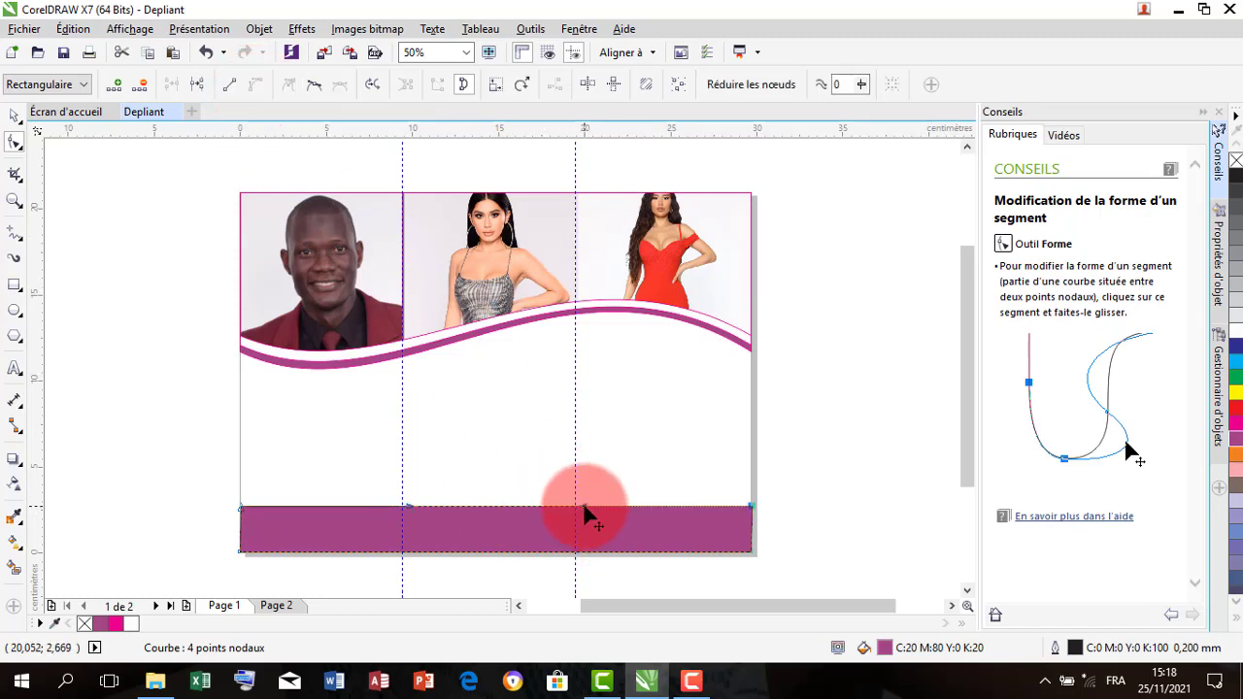
pyautogui.moveTo(585, 506); pyautogui.dragTo(460, 442)
pyautogui.moveTo(409, 506); pyautogui.dragTo(417, 515)
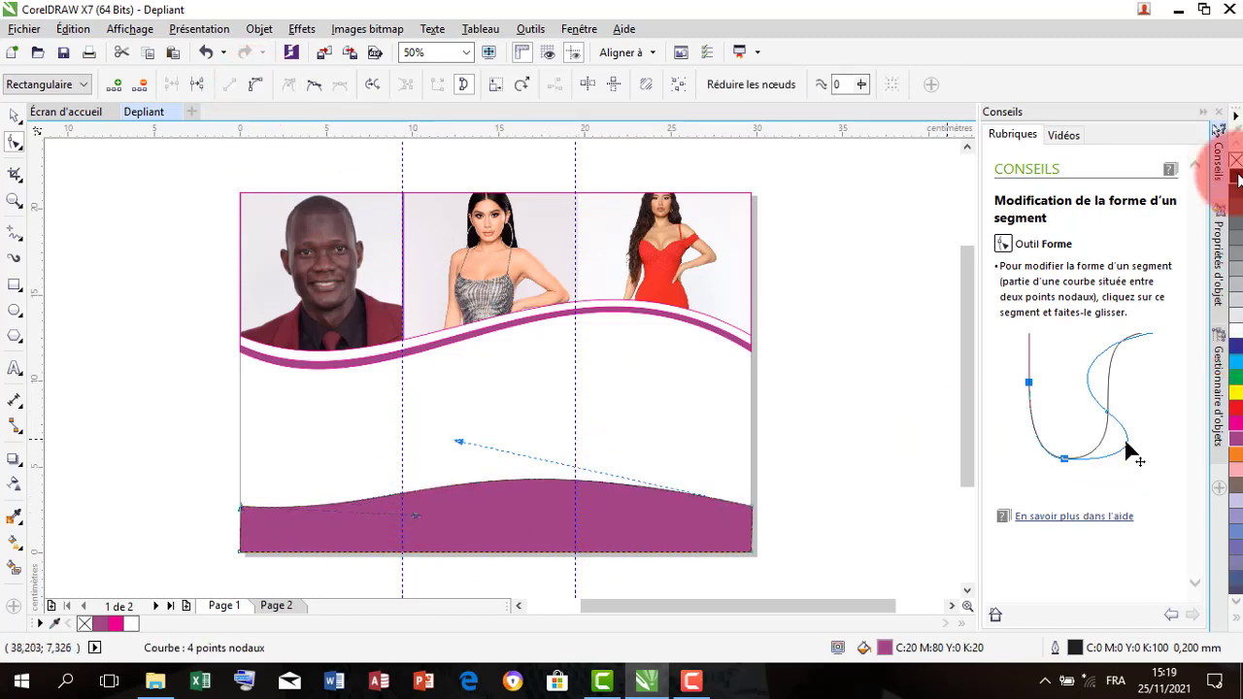
pyautogui.moveTo(1238, 181); pyautogui.dragTo(1093, 179)
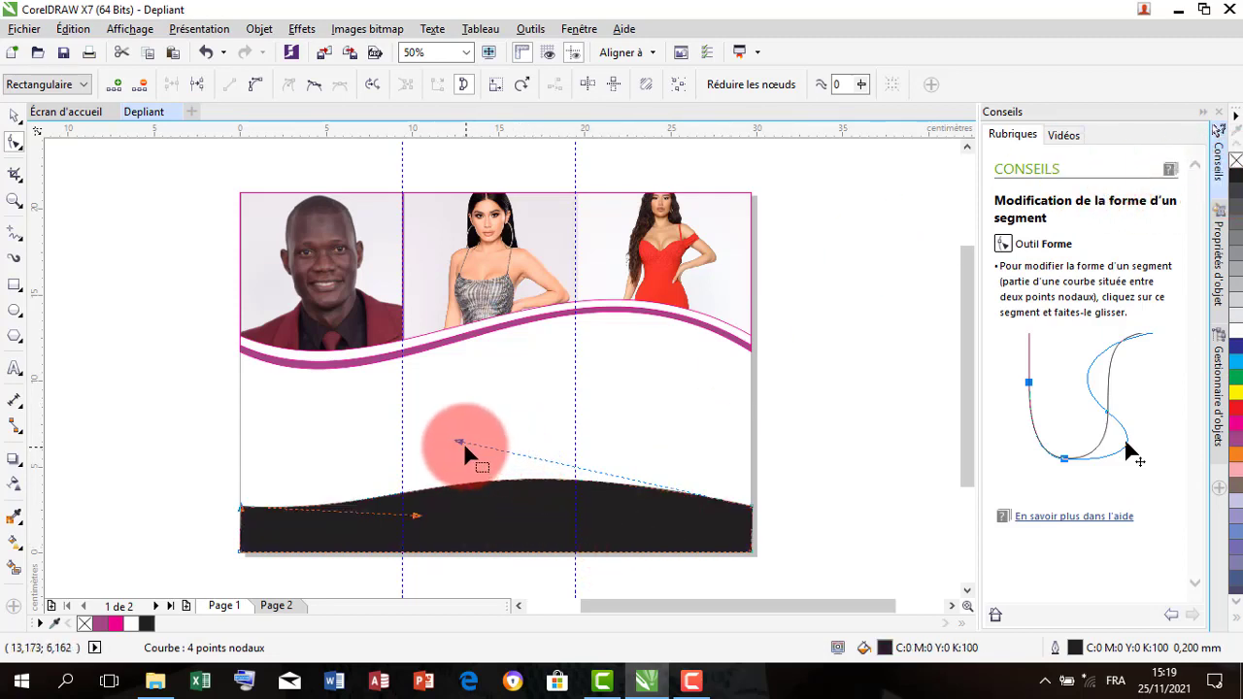
pyautogui.moveTo(464, 448); pyautogui.dragTo(461, 435)
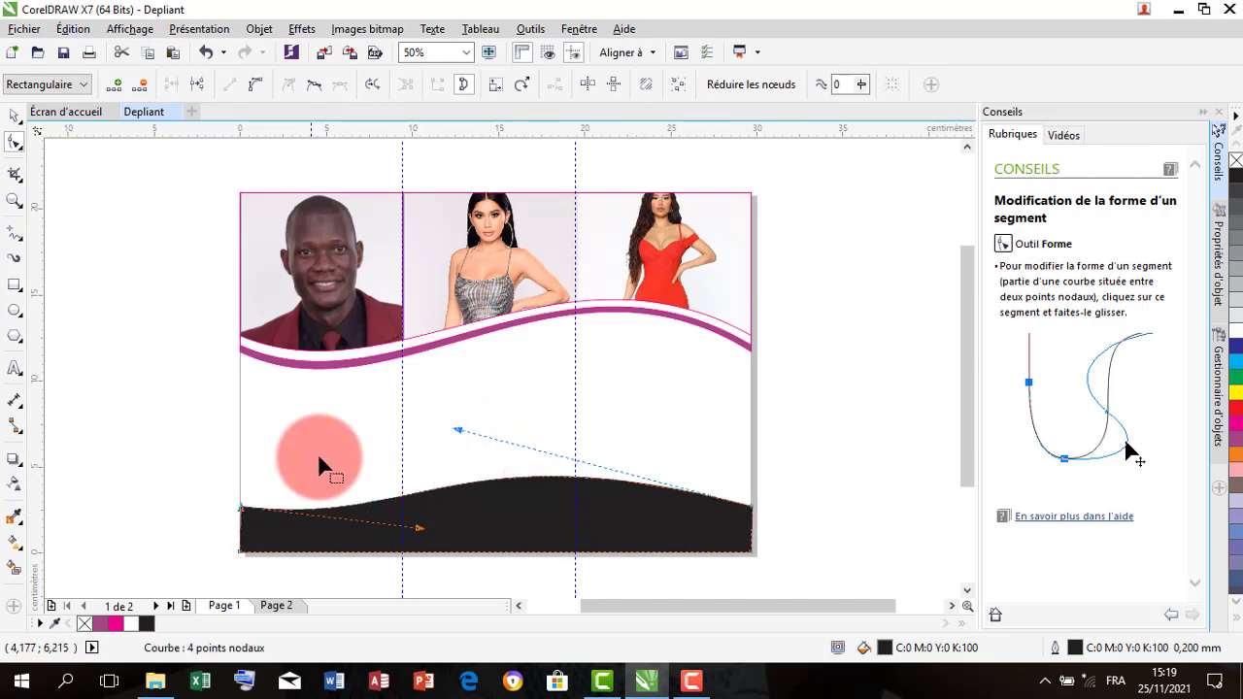
# Make a copy of the black wave shortened to about 3.4 cm high from its base and fill it orange (C0 M72 Y100 K0).
pyautogui.click(14, 116)
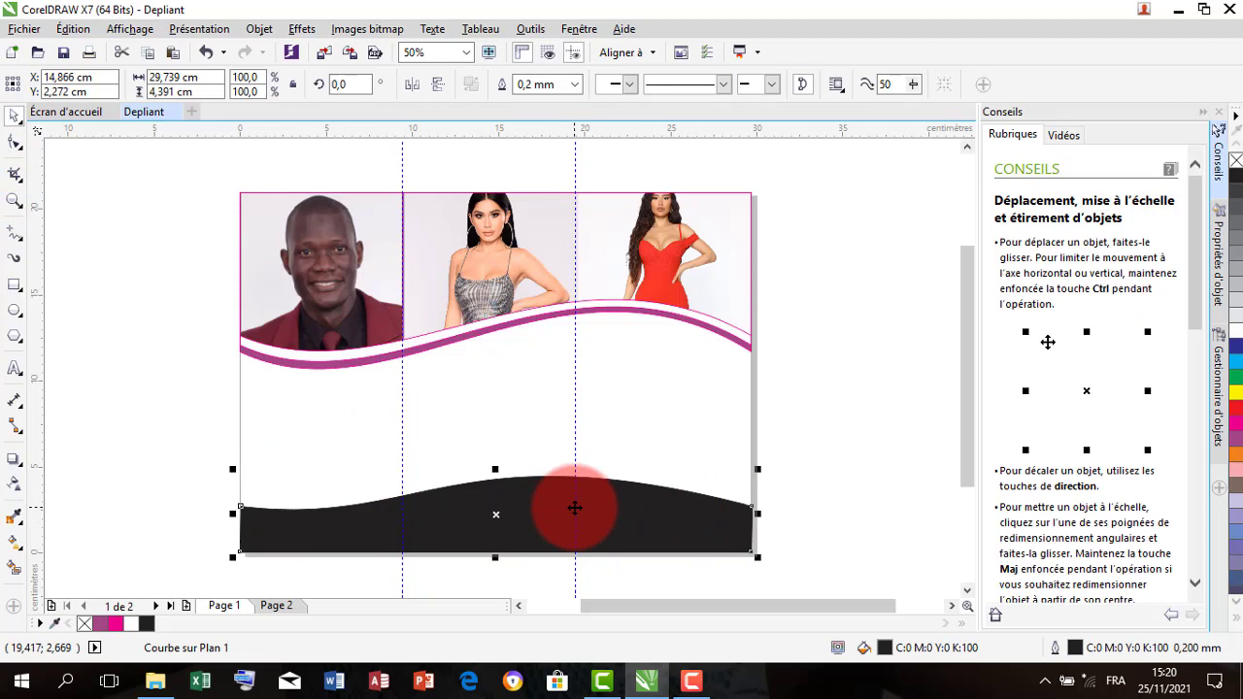
pyautogui.moveTo(496, 470); pyautogui.dragTo(503, 491)
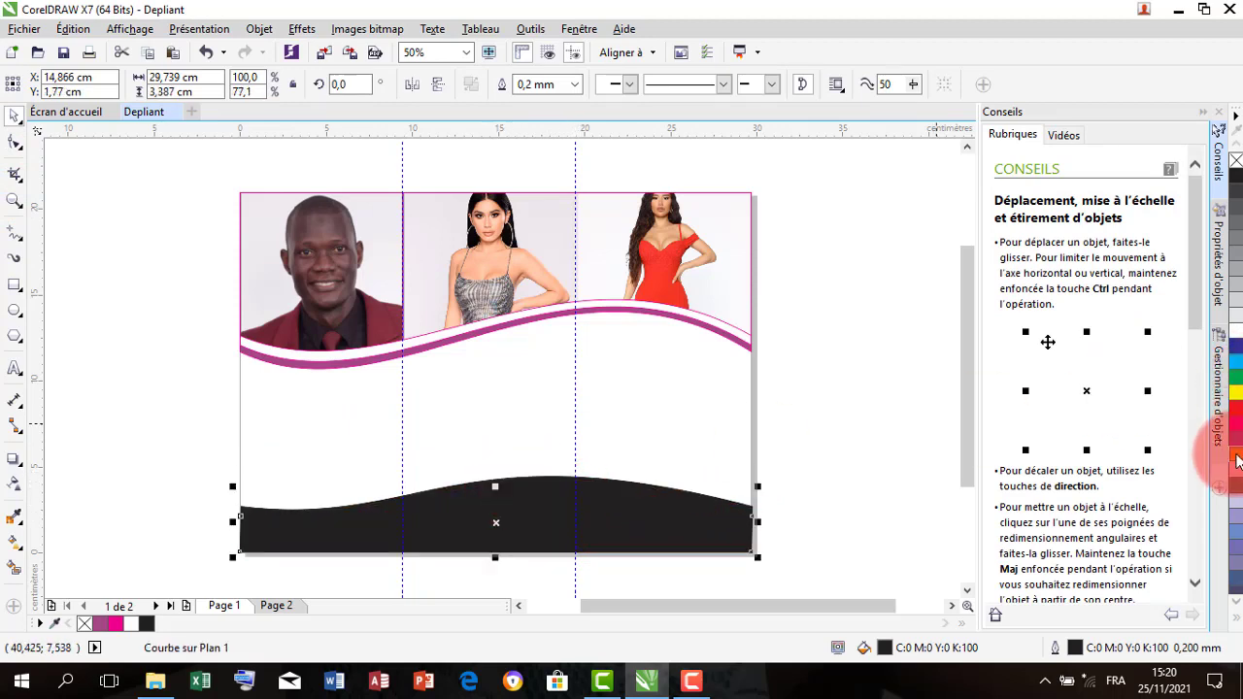
pyautogui.click(1238, 460)
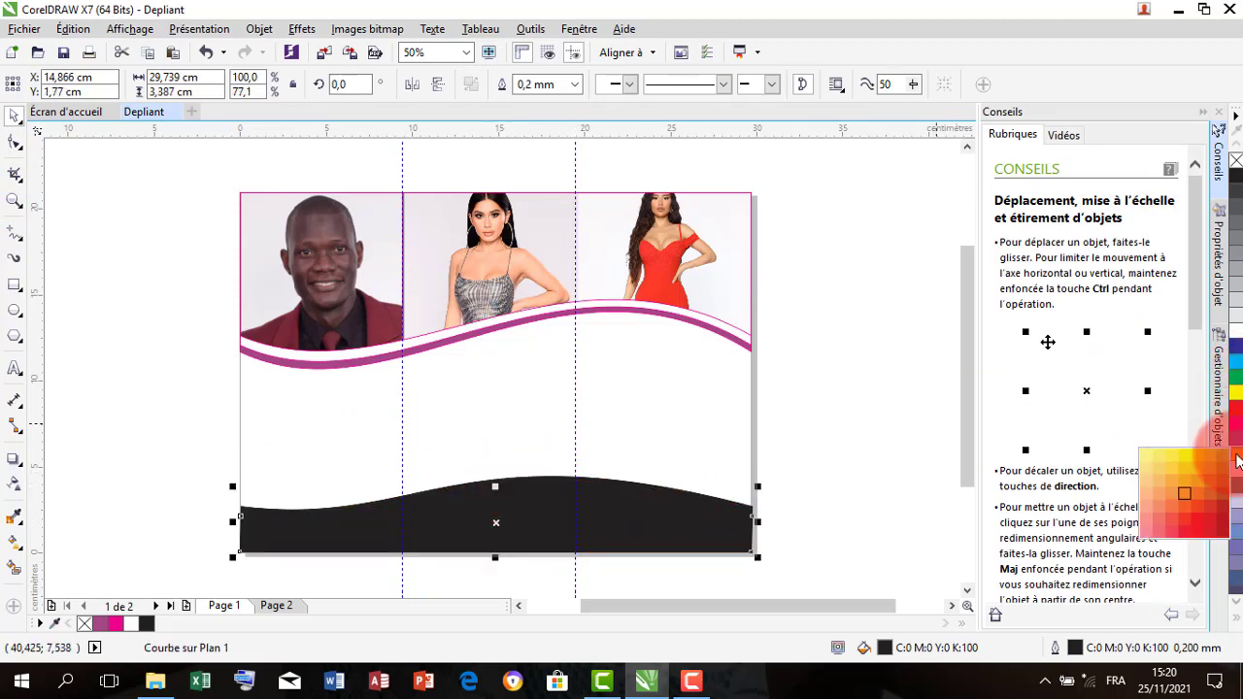
pyautogui.click(1187, 493)
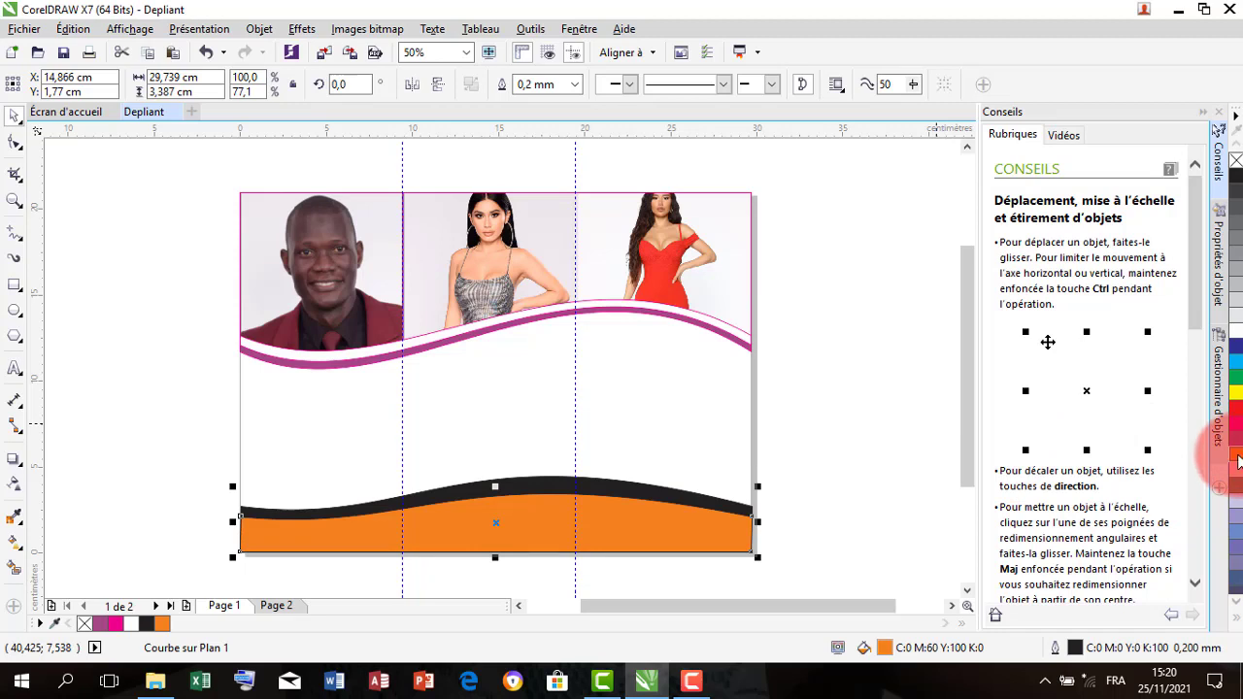
pyautogui.click(1239, 461)
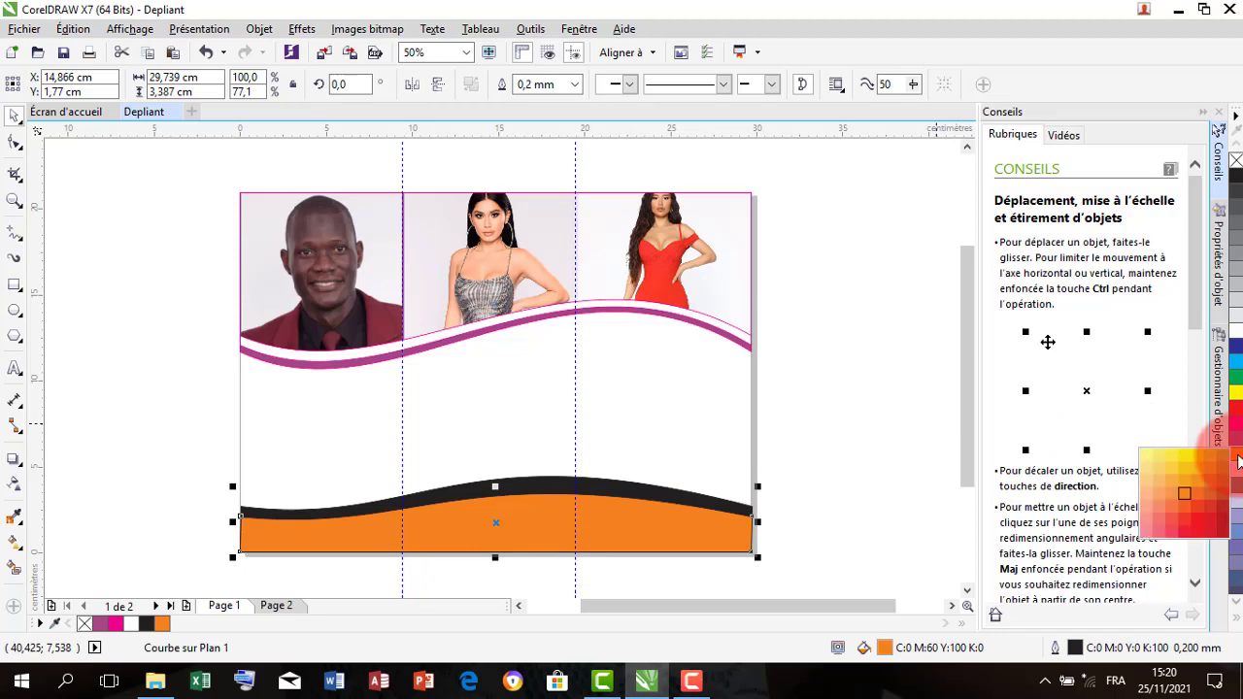
pyautogui.click(1198, 492)
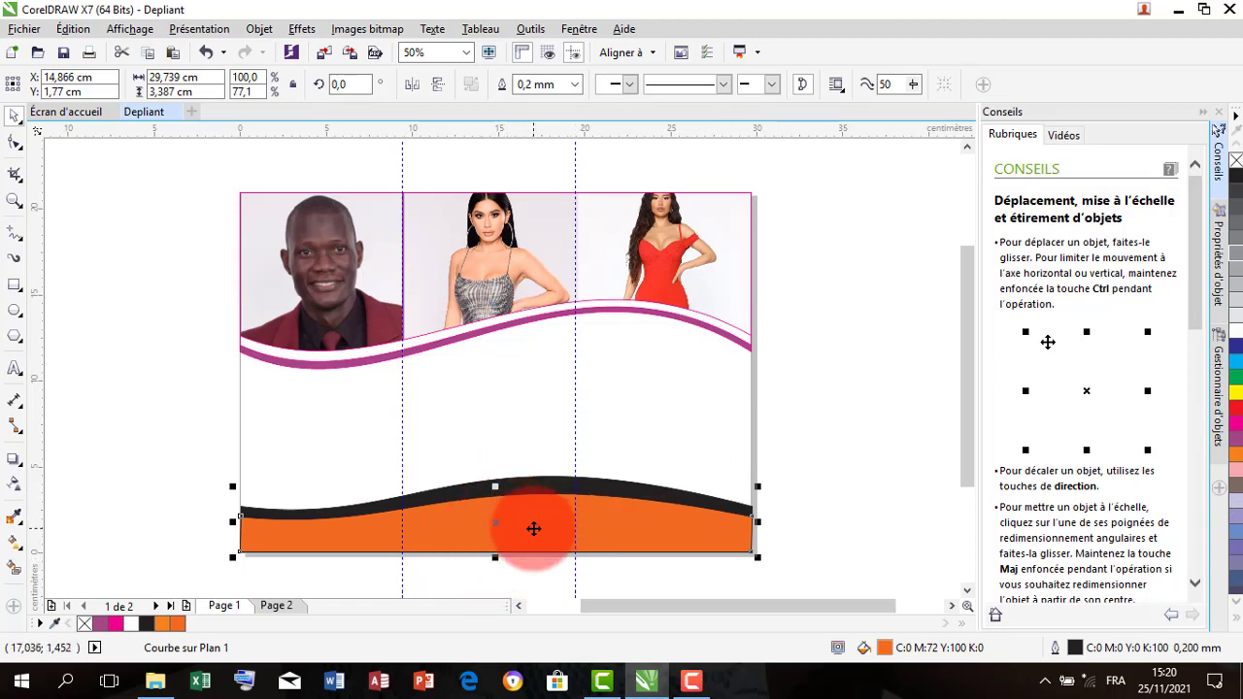
# Make a copy of the orange wave shortened to about 2.2 cm high from its base and fill it black (K100).
pyautogui.moveTo(495, 486); pyautogui.dragTo(497, 505)
pyautogui.click(1233, 175)
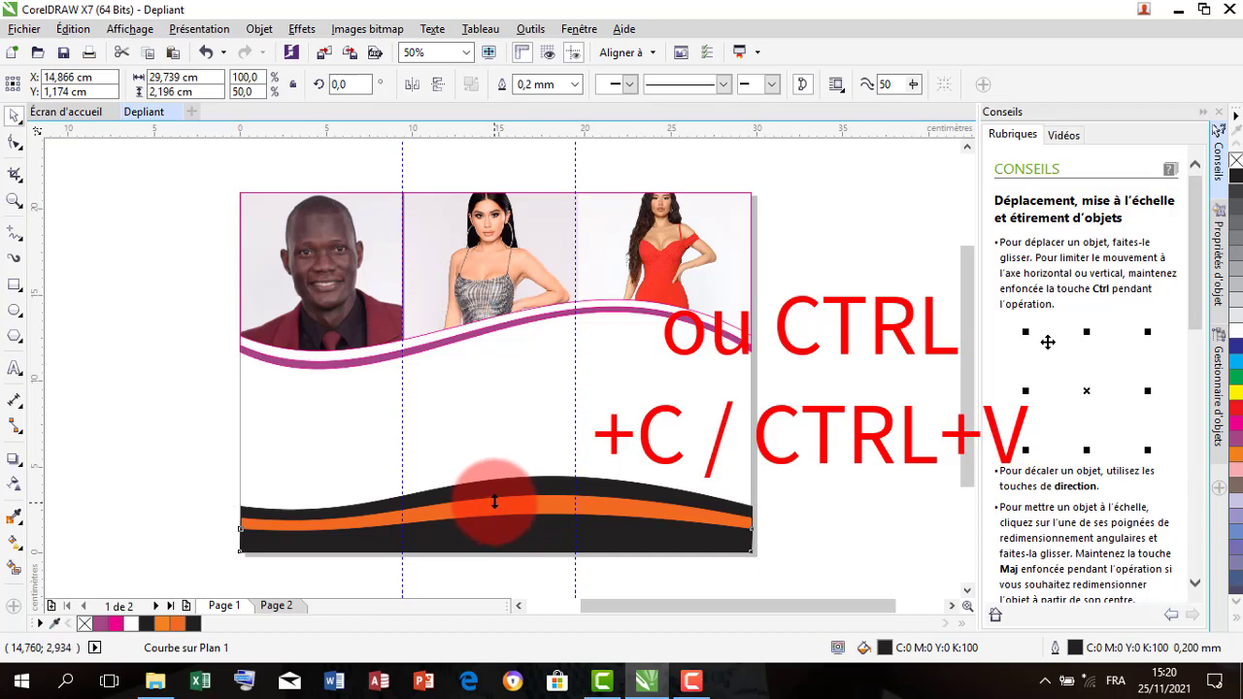
pyautogui.moveTo(494, 501); pyautogui.dragTo(502, 498)
pyautogui.click(799, 477)
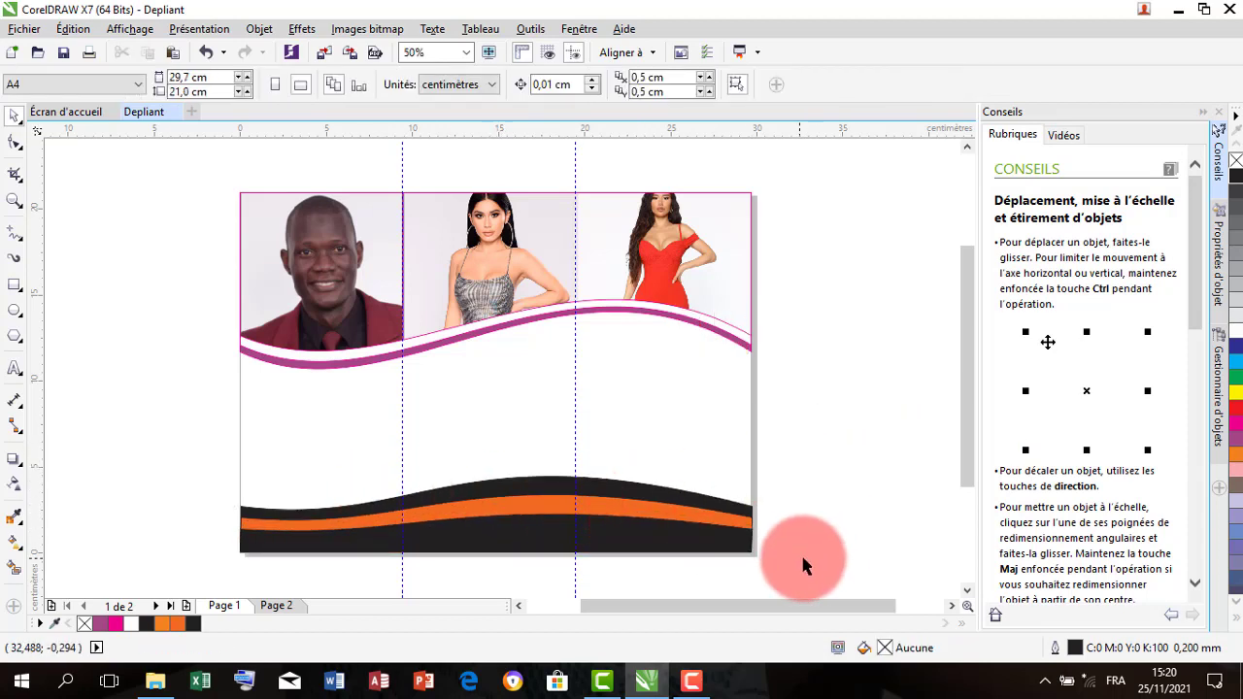
# Select all three footer waves and reduce their combined height by lowering the upper edge while keeping the base in place.
pyautogui.moveTo(802, 565); pyautogui.dragTo(198, 466)
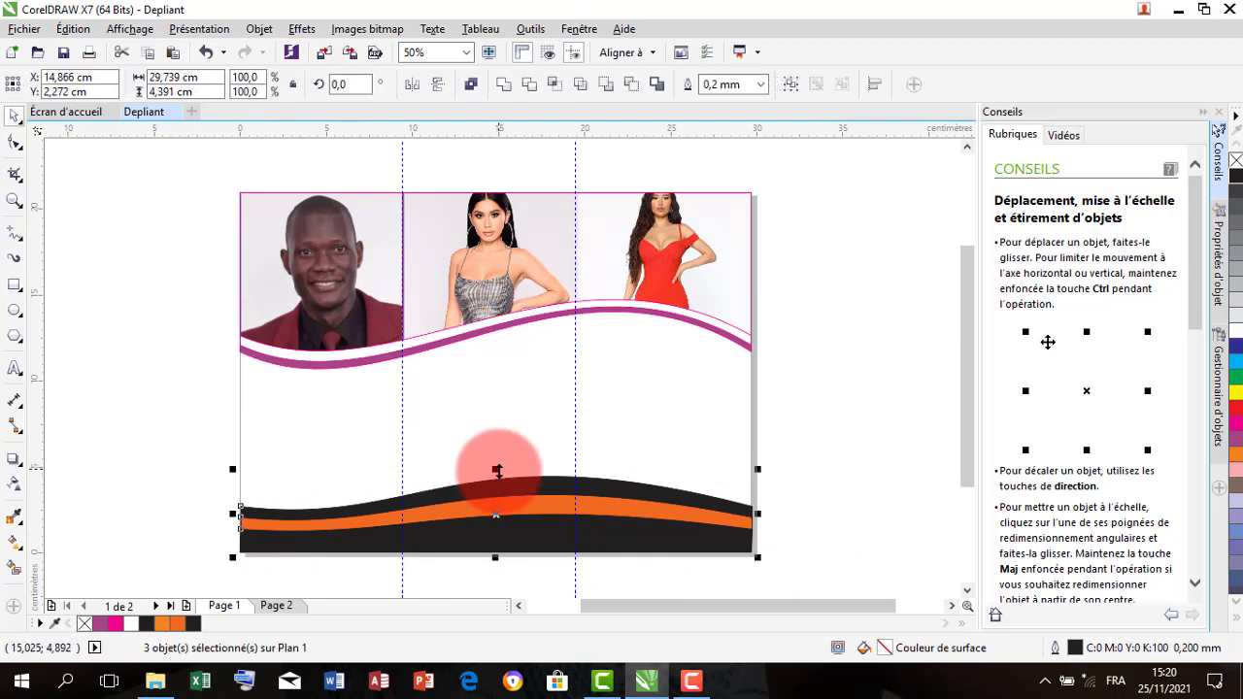
pyautogui.moveTo(496, 470); pyautogui.dragTo(499, 489)
pyautogui.click(761, 427)
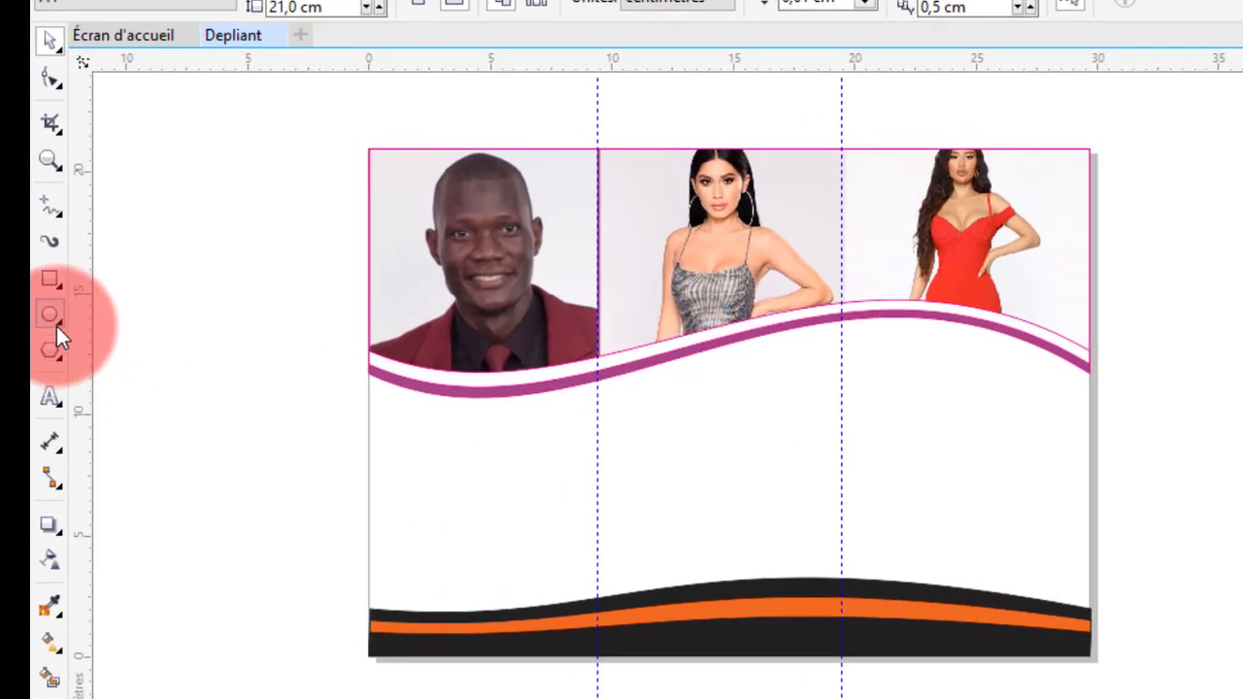
# Draw a circle about 3.7 cm in diameter in the first panel and set its outline width to 3 mm.
pyautogui.click(56, 326)
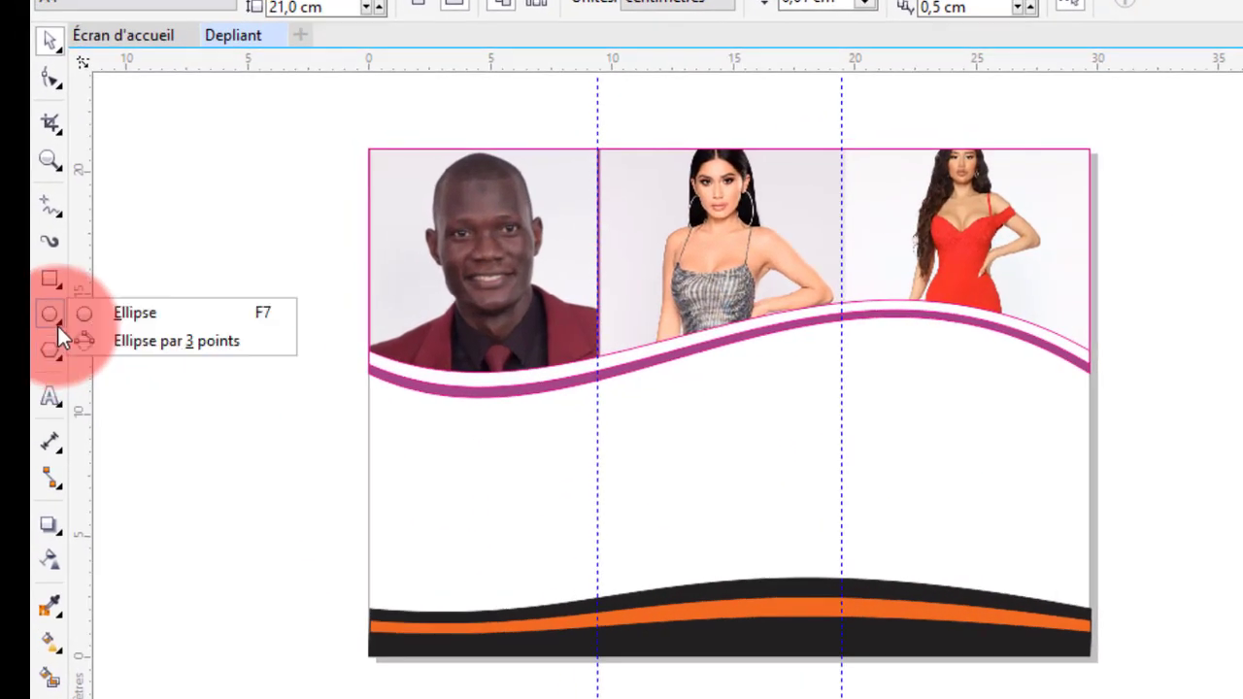
pyautogui.click(89, 320)
pyautogui.moveTo(450, 439); pyautogui.dragTo(550, 521)
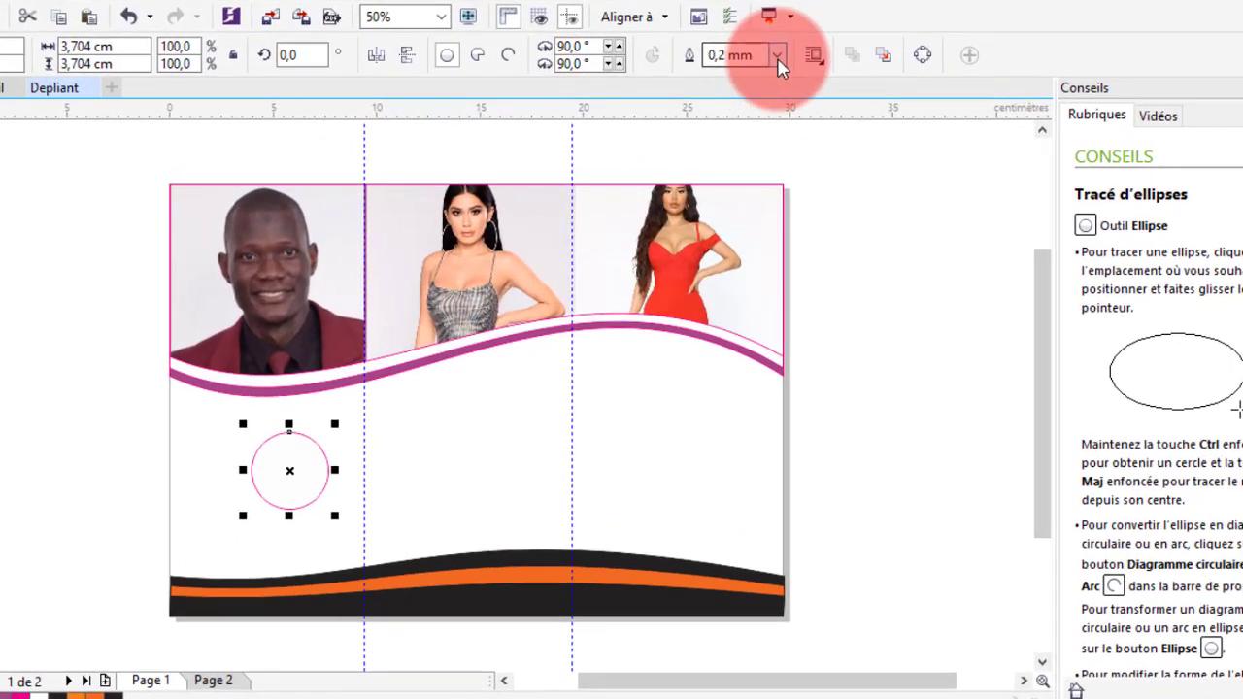
pyautogui.click(778, 59)
pyautogui.click(731, 254)
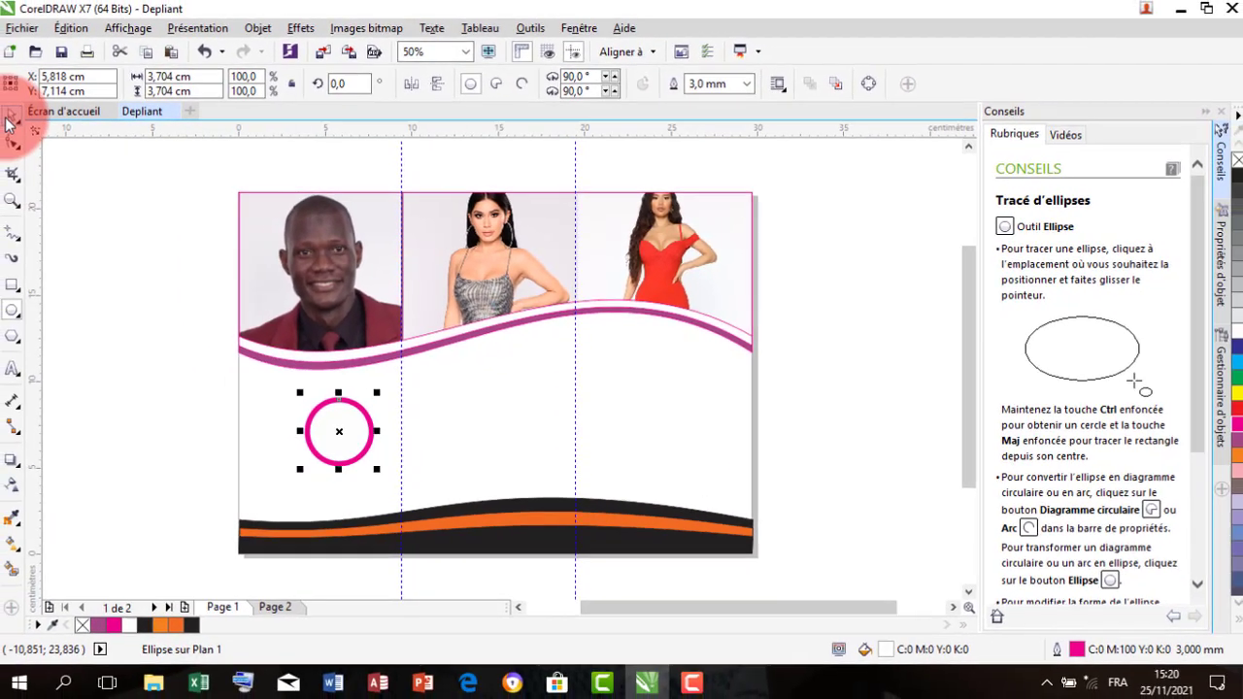
# Move the circle over the footer's left end, give it the orange outline colour, and enlarge it to about 6 cm.
pyautogui.click(10, 117)
pyautogui.moveTo(336, 407); pyautogui.dragTo(300, 492)
pyautogui.rightClick(177, 627)
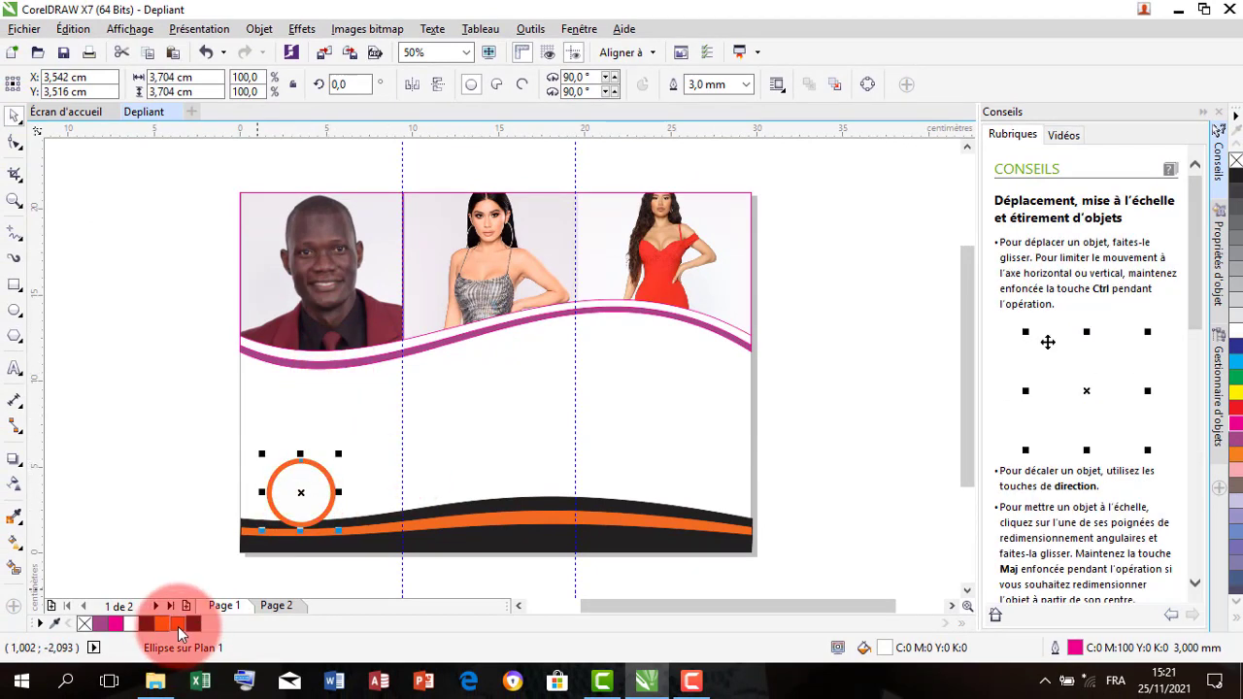
pyautogui.moveTo(339, 455); pyautogui.dragTo(359, 428)
pyautogui.moveTo(319, 484)
pyautogui.mouseDown()
pyautogui.moveTo(321, 461)
pyautogui.moveTo(326, 489)
pyautogui.mouseUp()
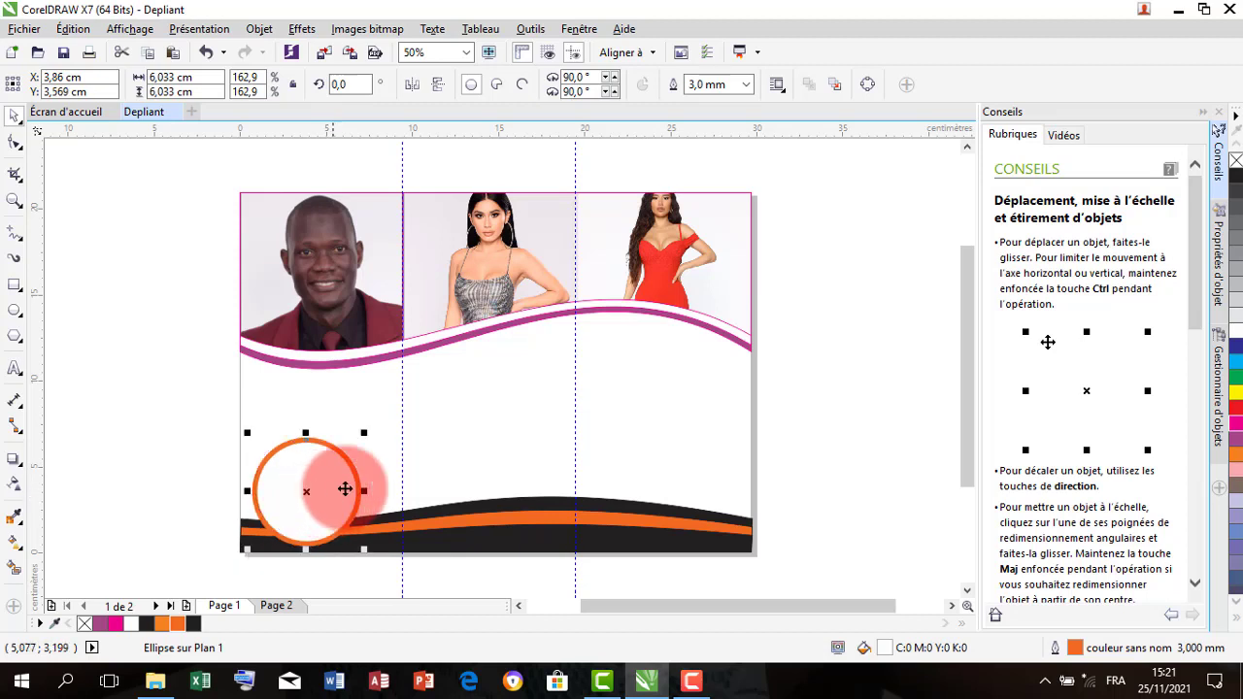
pyautogui.click(443, 417)
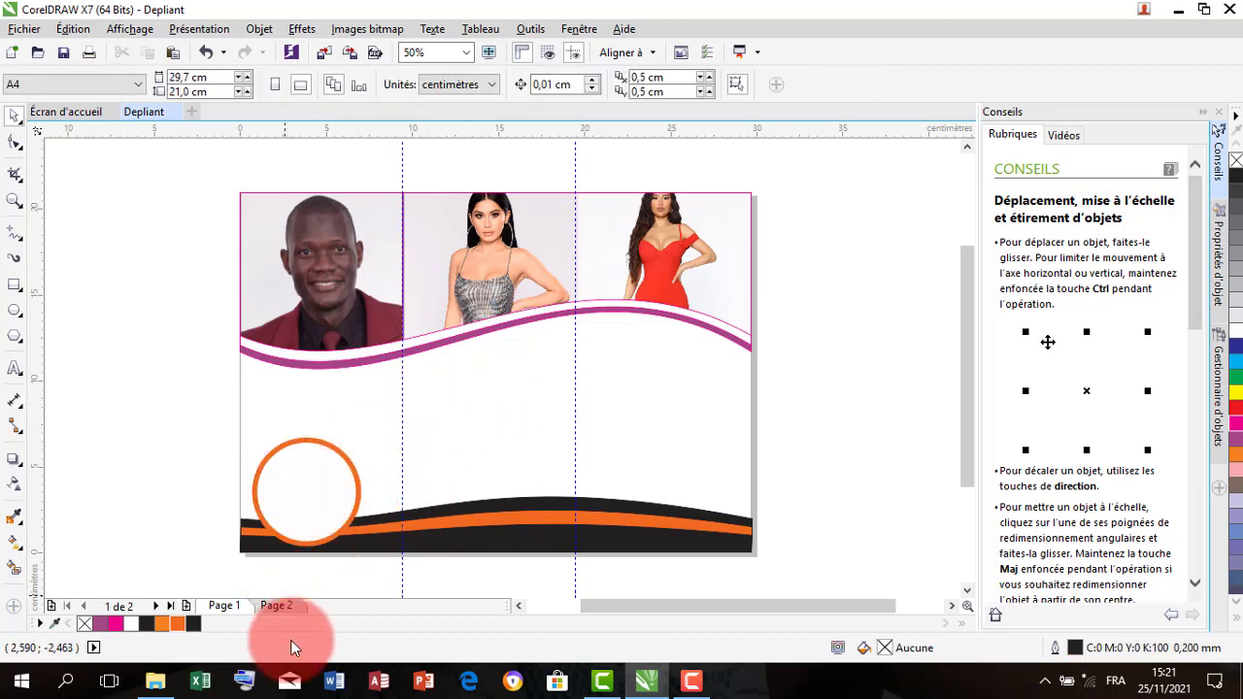
# Import the photo "WhatsApp Image 2021-06-08 at 11.36.40 (2)" from the Téléchargements folder onto the middle of the page.
pyautogui.click(155, 680)
pyautogui.click(804, 497)
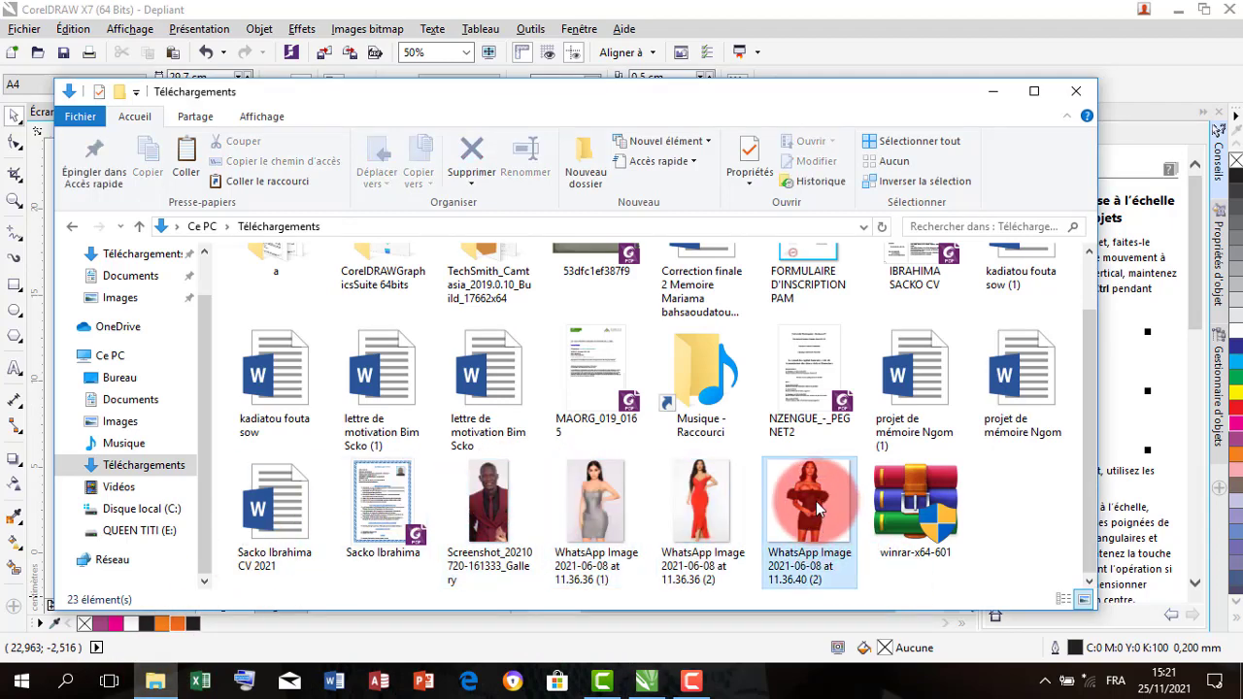
pyautogui.moveTo(804, 497); pyautogui.dragTo(497, 412)
# PowerClip the imported photo inside the orange-outlined circle.
pyautogui.rightClick(500, 408)
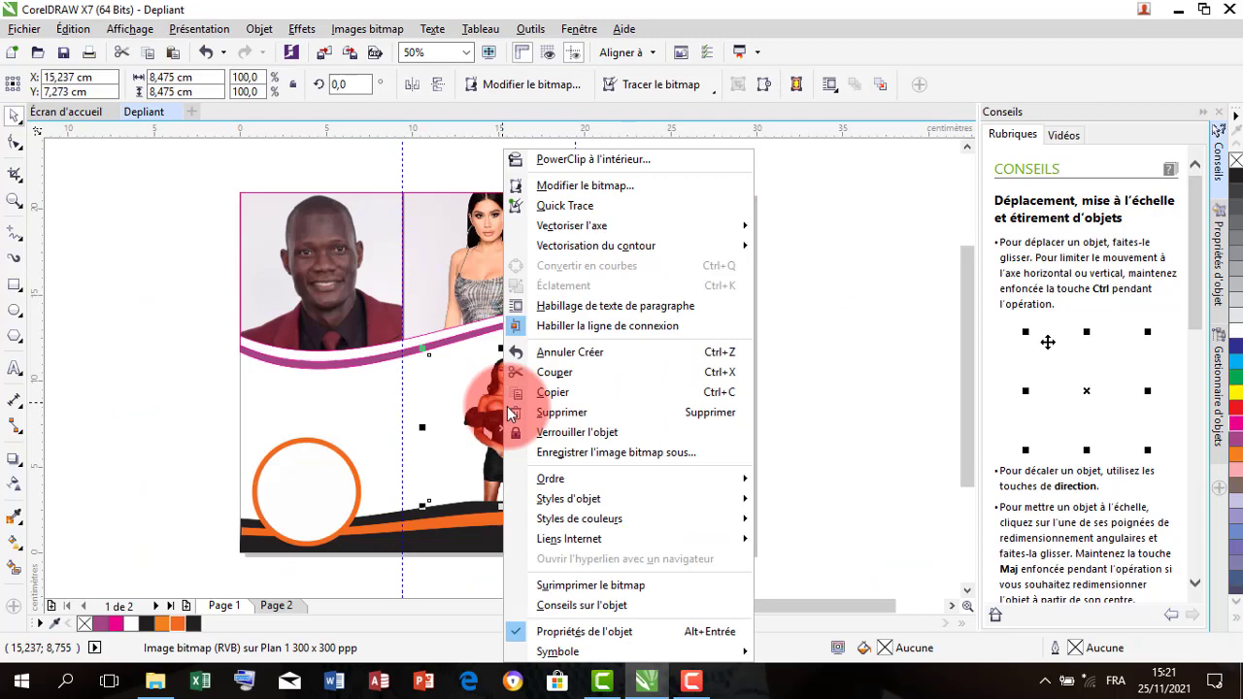
pyautogui.click(603, 167)
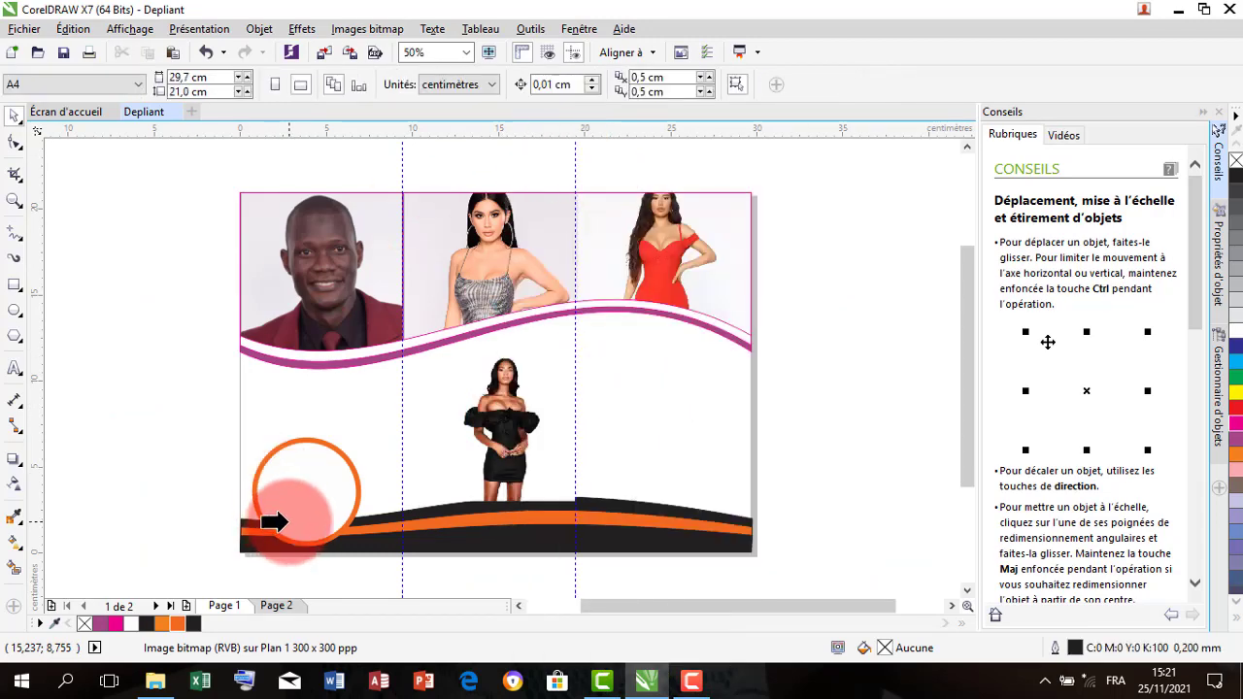
pyautogui.click(282, 516)
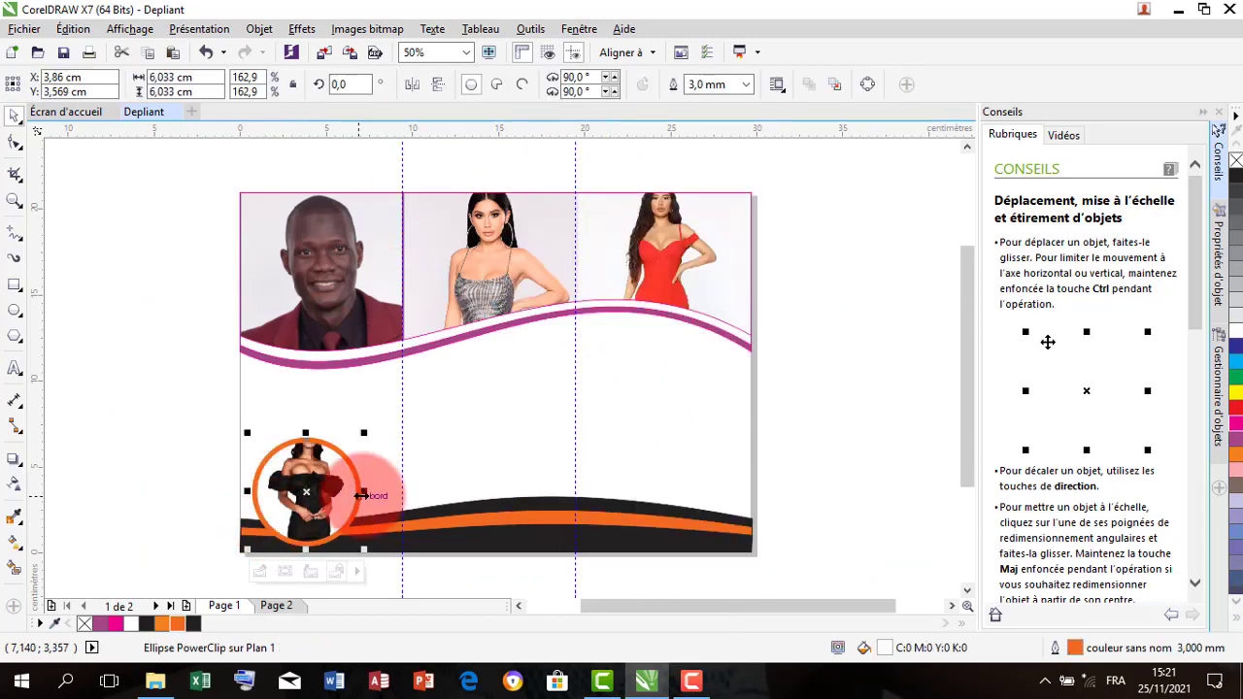
# Move the clipped photo down about 1.3 cm within the circle so the head fits the frame, and reselect the circle.
pyautogui.click(280, 574)
pyautogui.moveTo(308, 512)
pyautogui.mouseDown()
pyautogui.moveTo(299, 497)
pyautogui.moveTo(318, 508)
pyautogui.mouseUp()
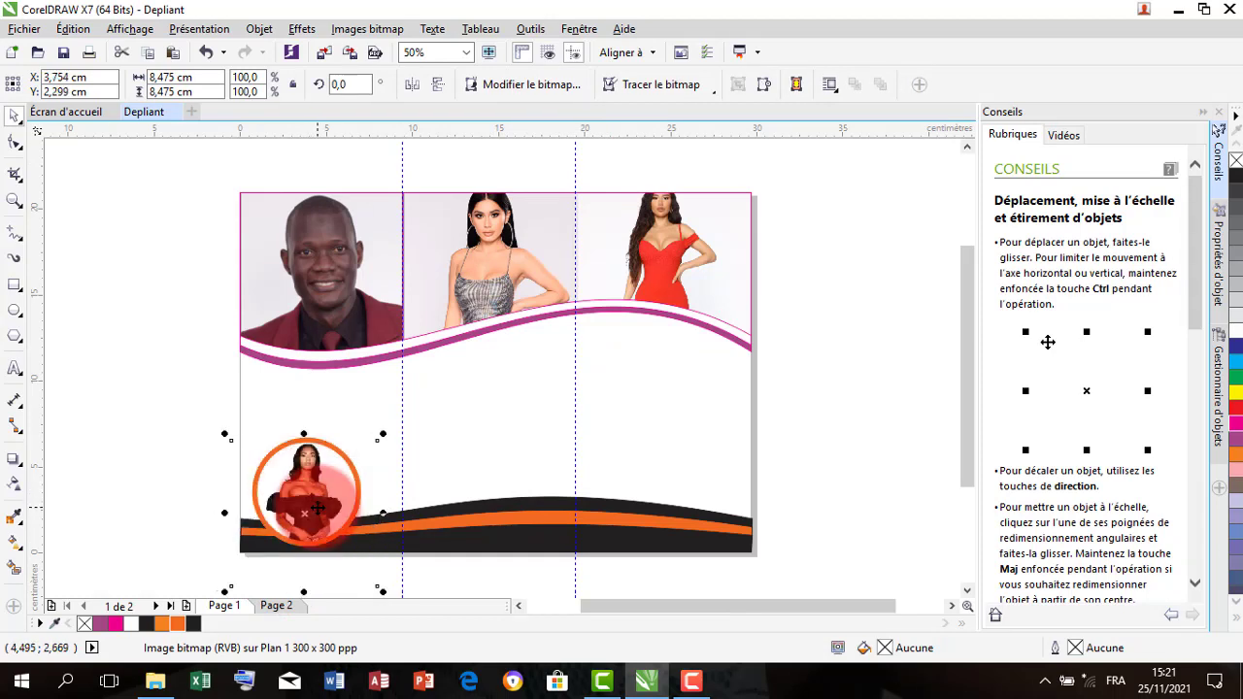
pyautogui.click(540, 408)
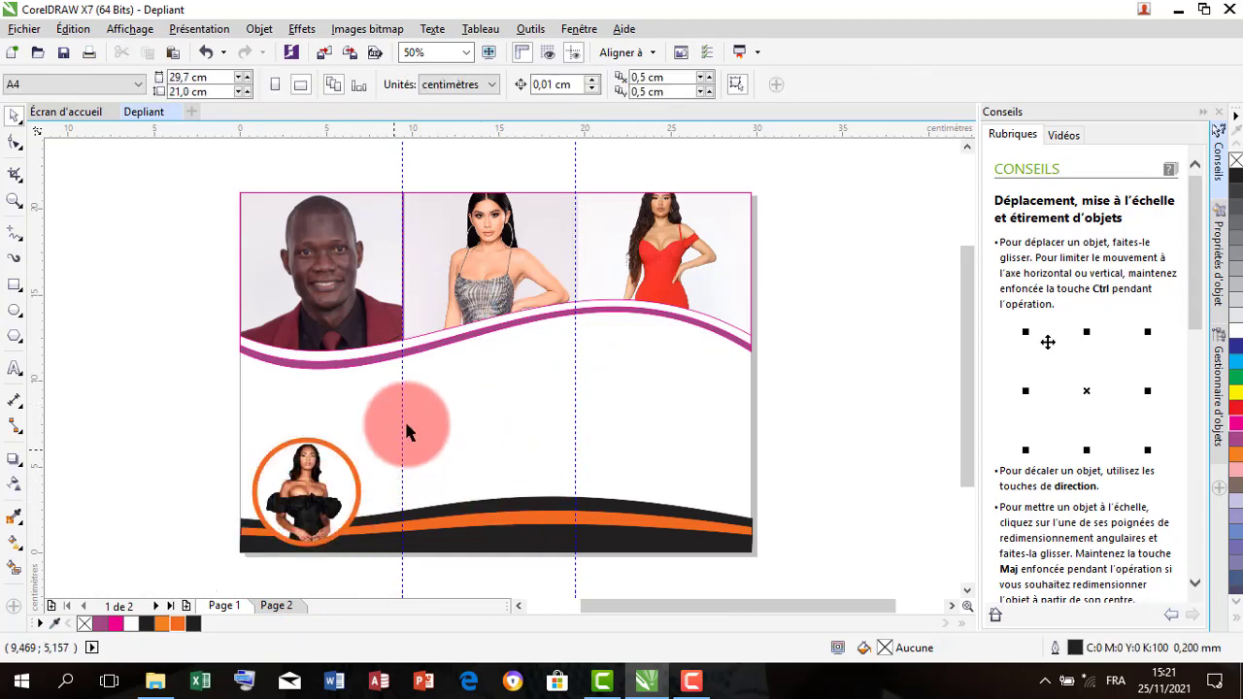
pyautogui.click(361, 475)
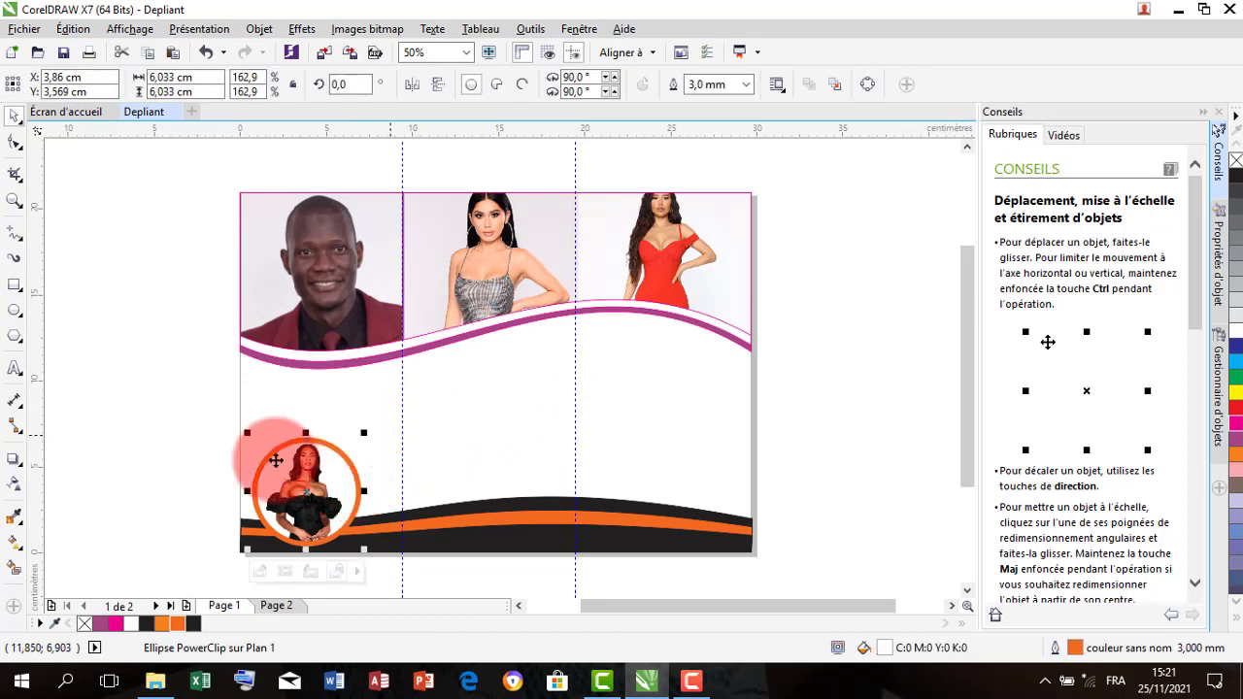
# Place copies of the orange-framed photo circle over the footer in the middle and third panels.
pyautogui.moveTo(305, 491); pyautogui.dragTo(674, 457)
pyautogui.click(814, 354)
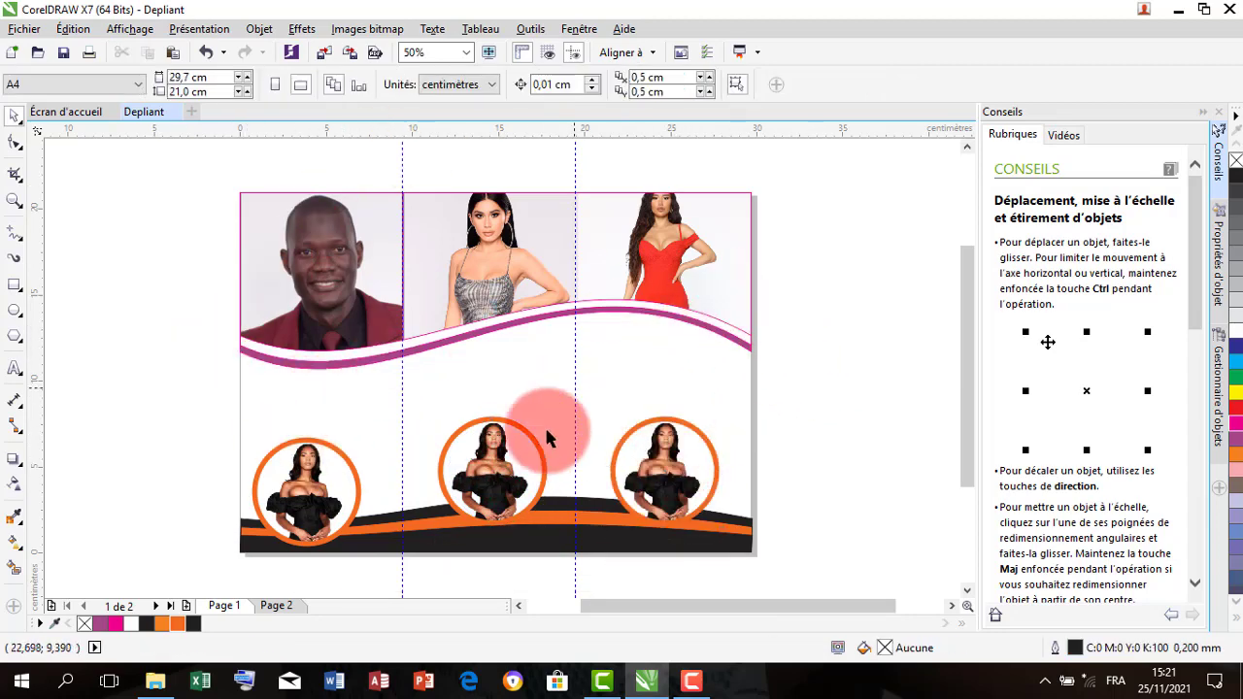
# On page 2, draw a rectangle about 9.5 by 20.9 cm covering the first panel and fill it black.
pyautogui.click(276, 605)
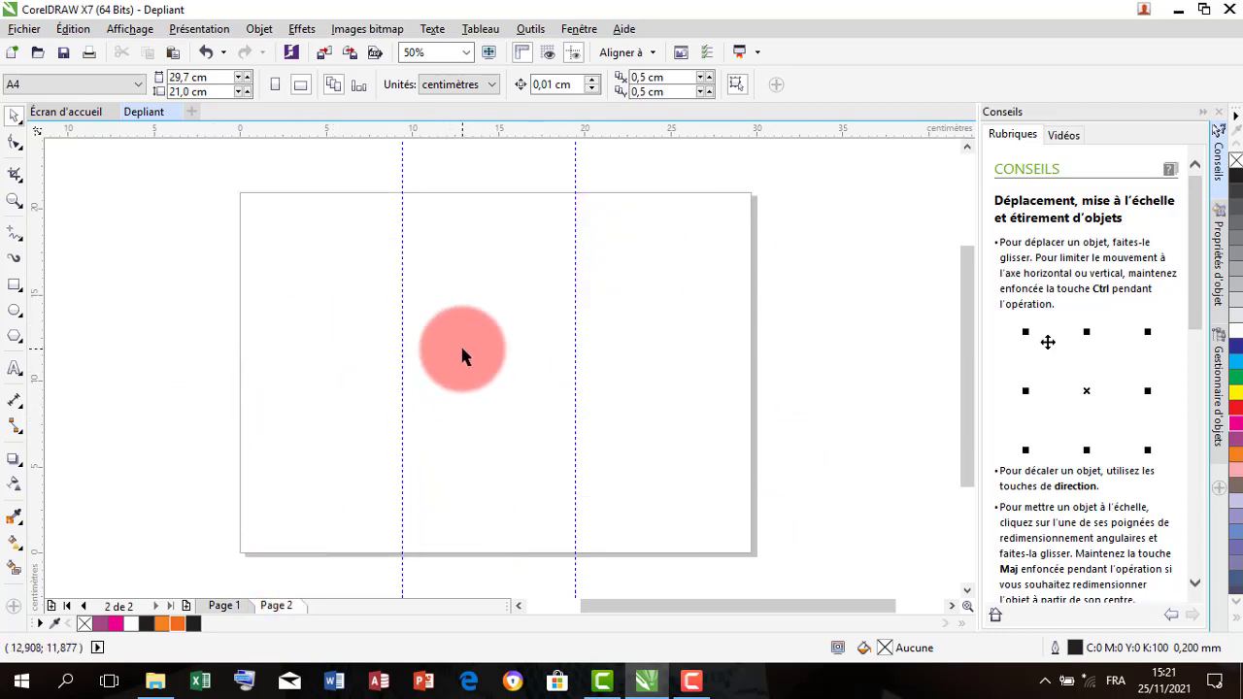
pyautogui.click(16, 285)
pyautogui.moveTo(240, 194); pyautogui.dragTo(403, 553)
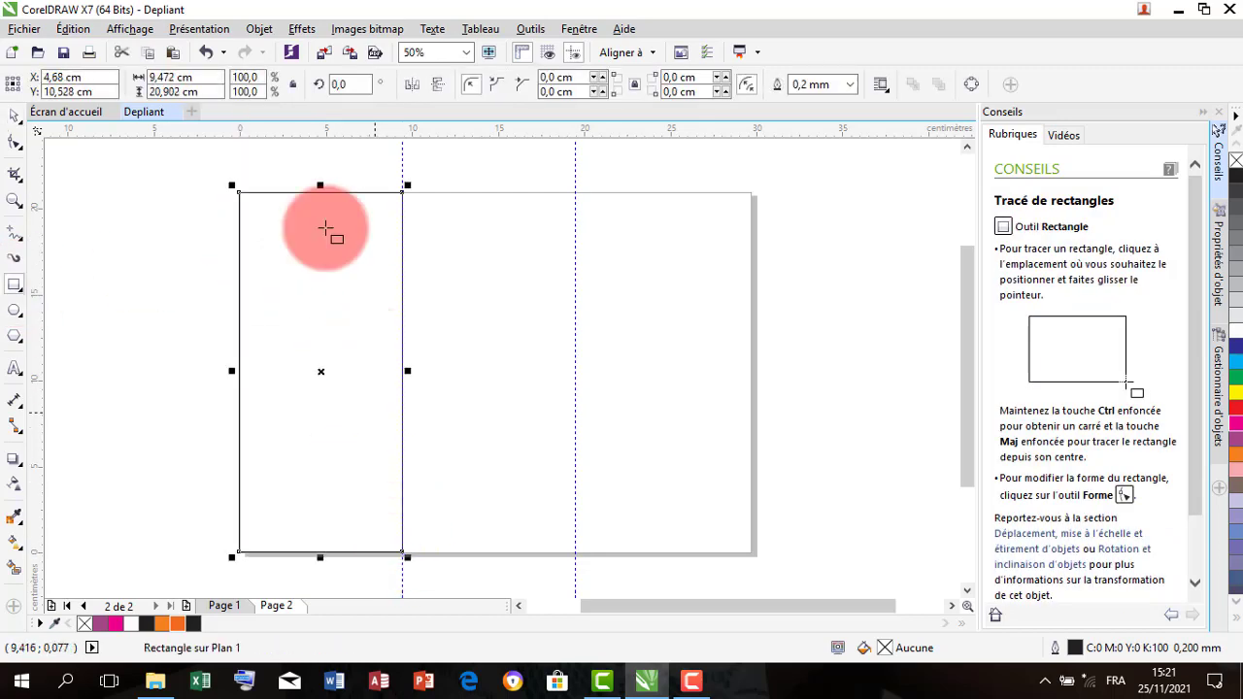
pyautogui.click(192, 625)
pyautogui.click(15, 116)
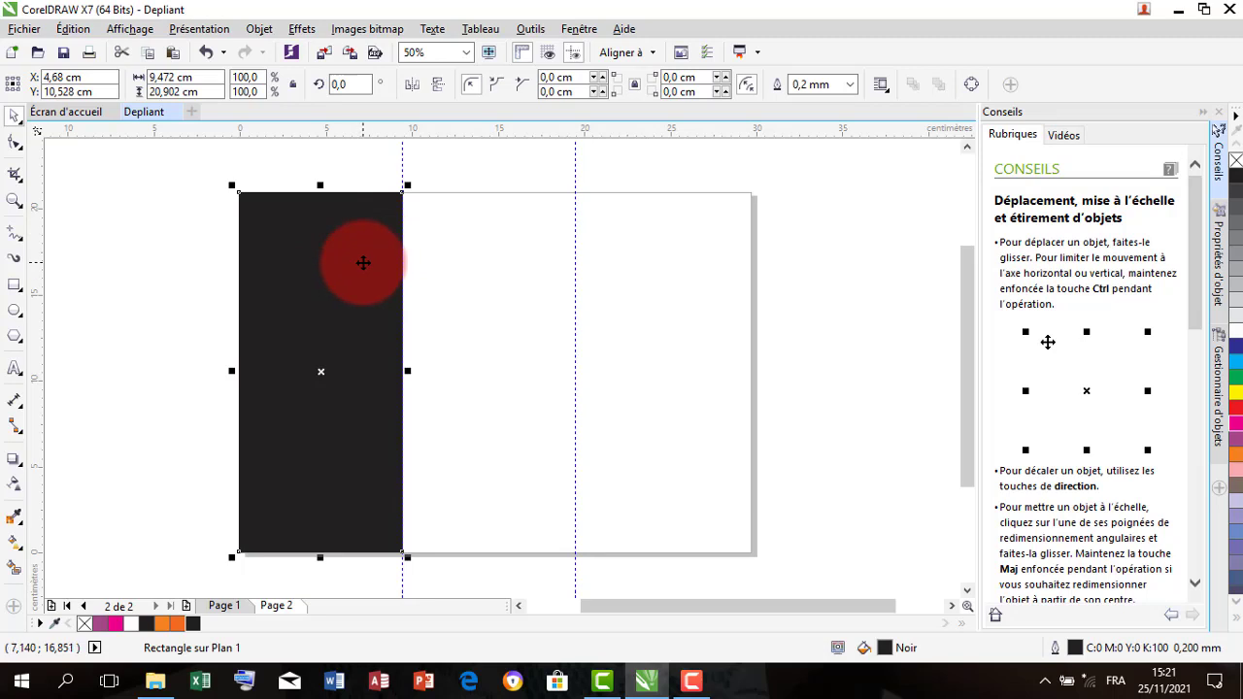
# Convert the black rectangle to curves and move its upper-right node about 4 cm inward along the page's top edge.
pyautogui.rightClick(364, 263)
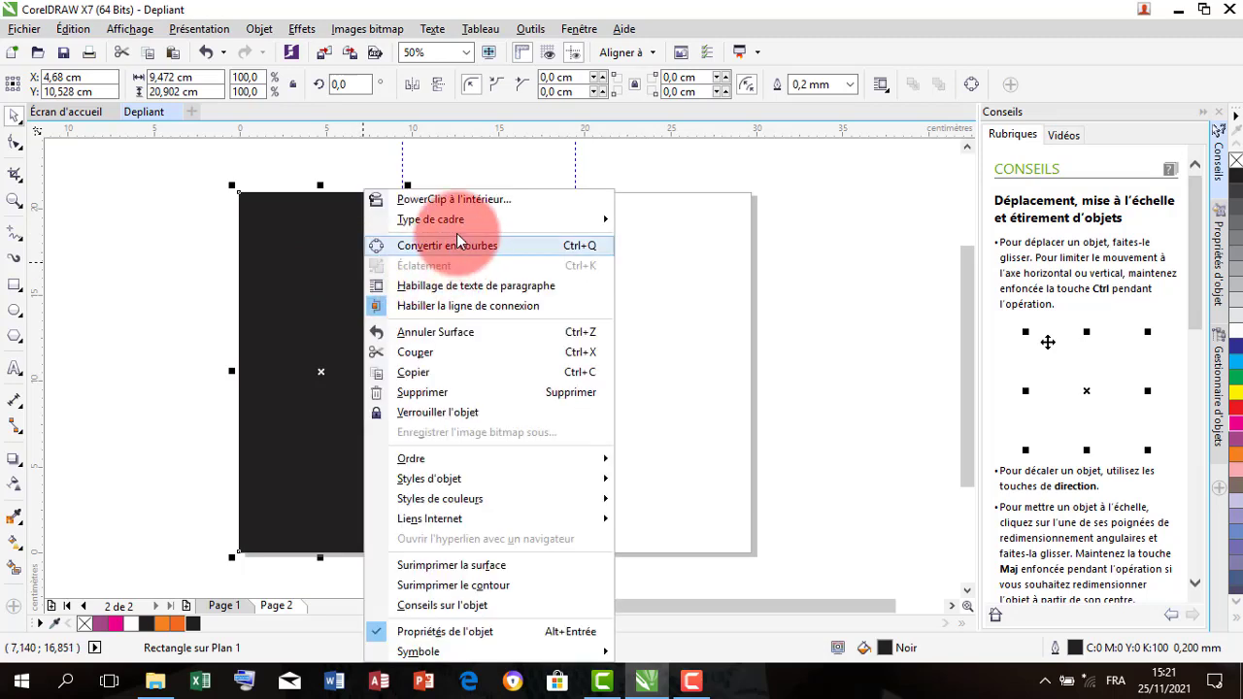
pyautogui.click(569, 245)
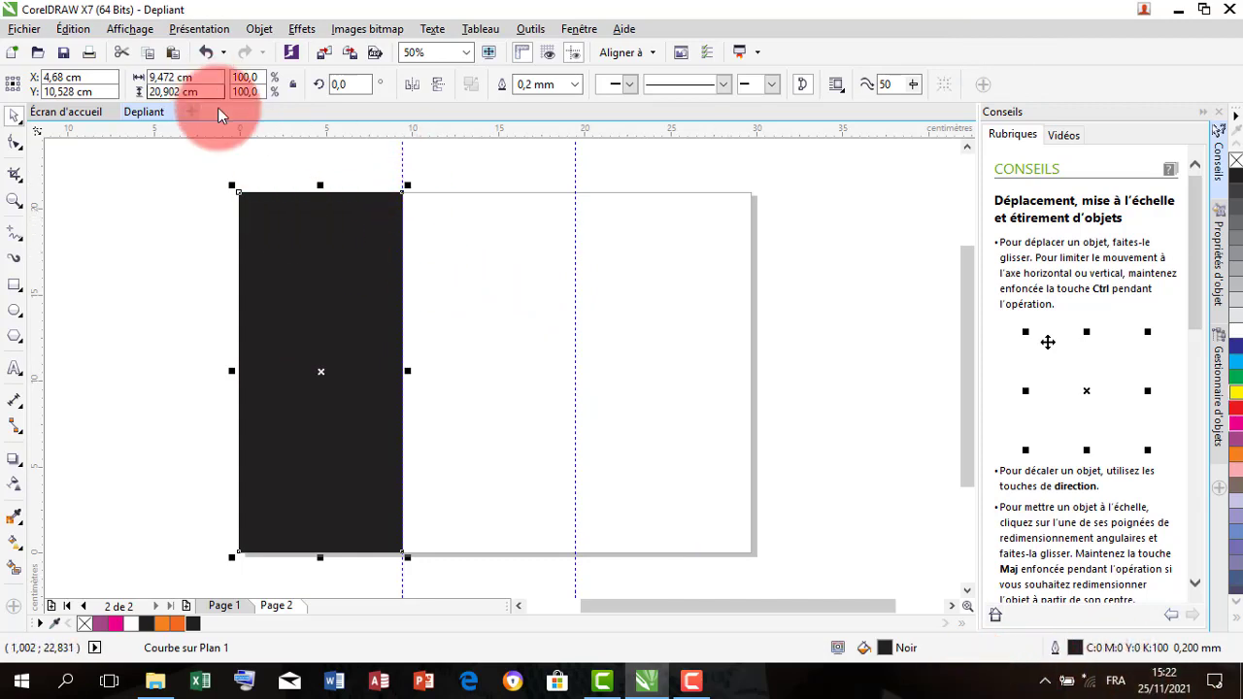
pyautogui.click(14, 142)
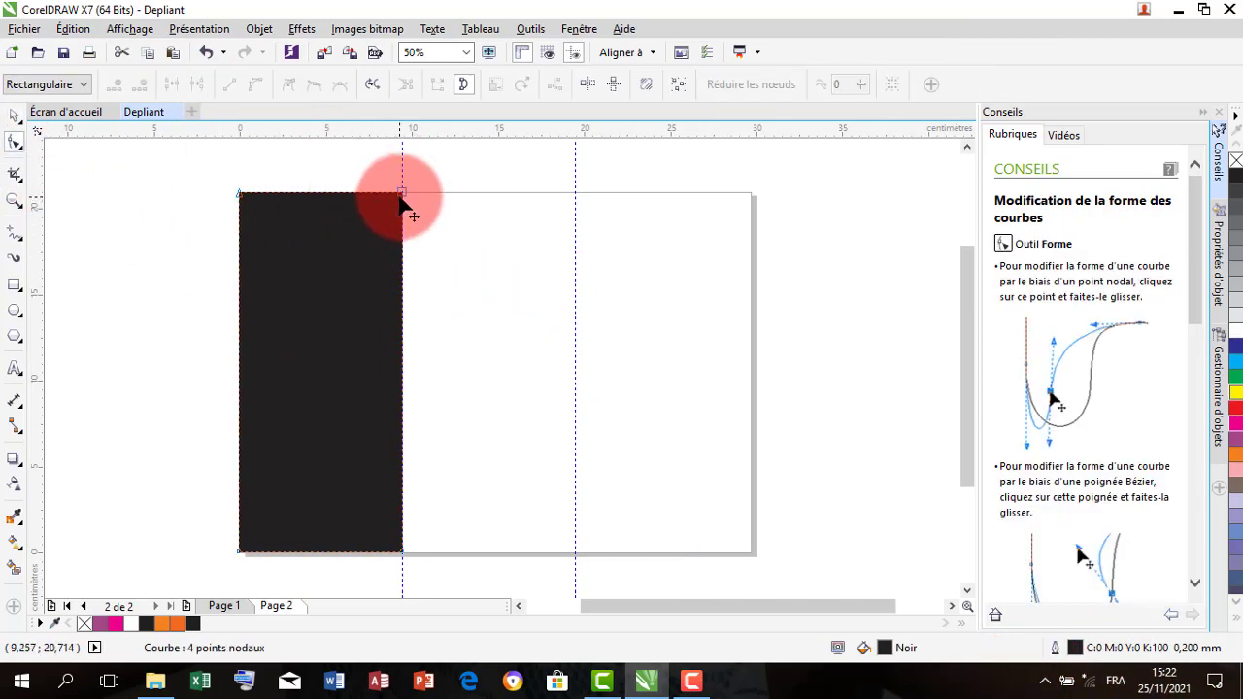
pyautogui.moveTo(402, 194); pyautogui.dragTo(334, 195)
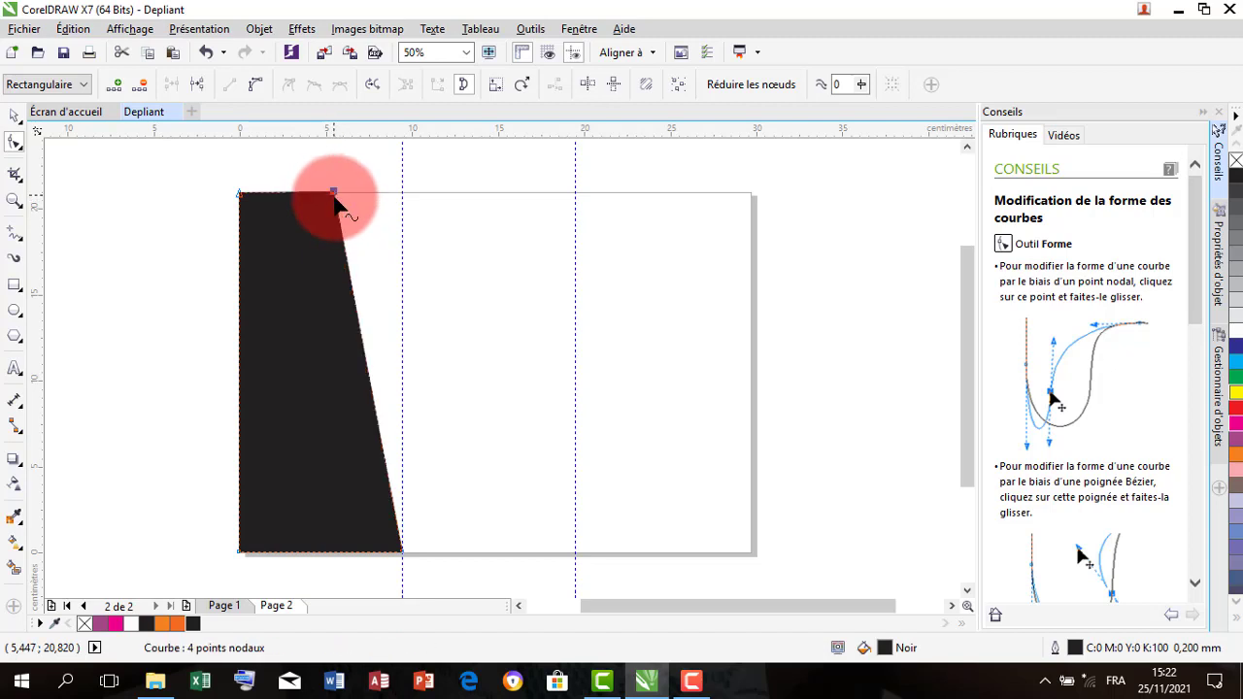
pyautogui.scroll(3, 336, 202)
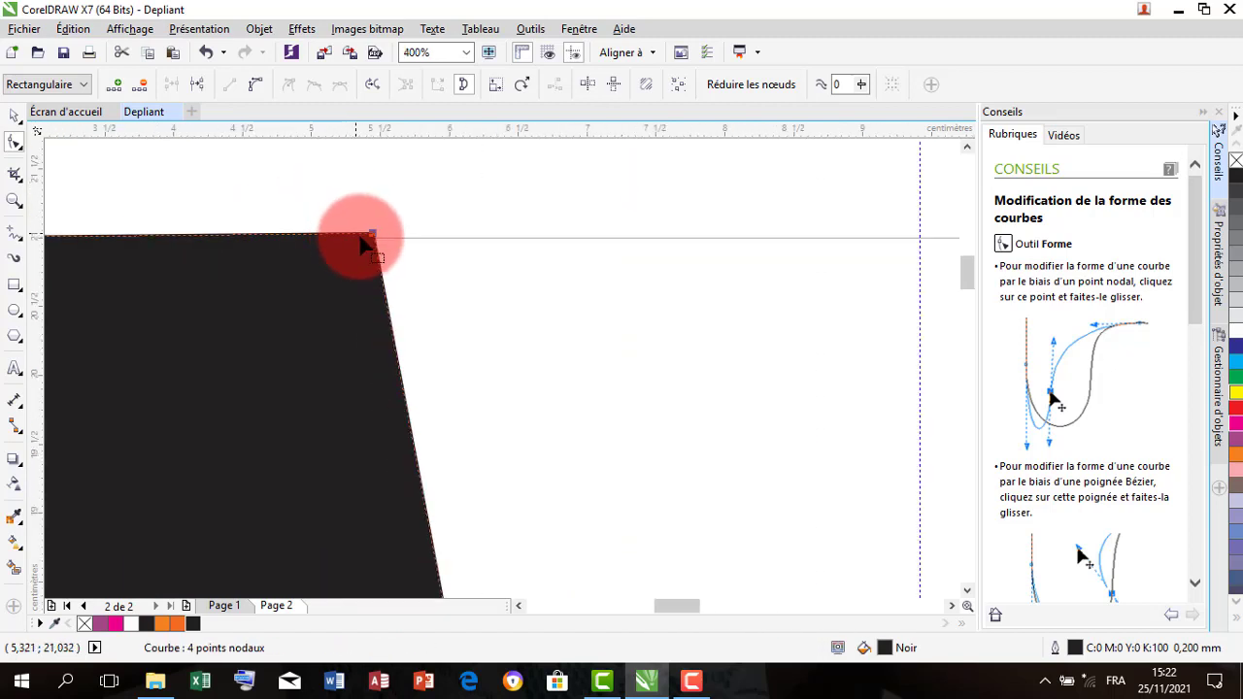
pyautogui.moveTo(374, 238); pyautogui.dragTo(375, 241)
pyautogui.scroll(-4, 375, 241)
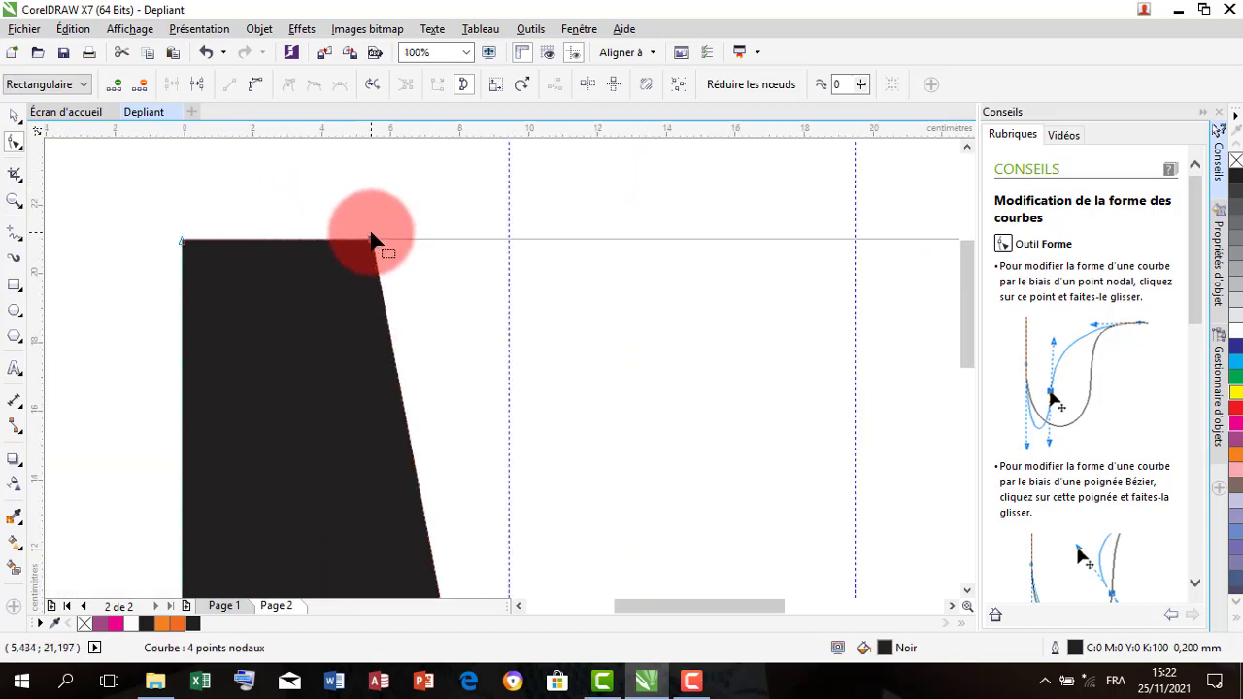
pyautogui.scroll(1, 375, 277)
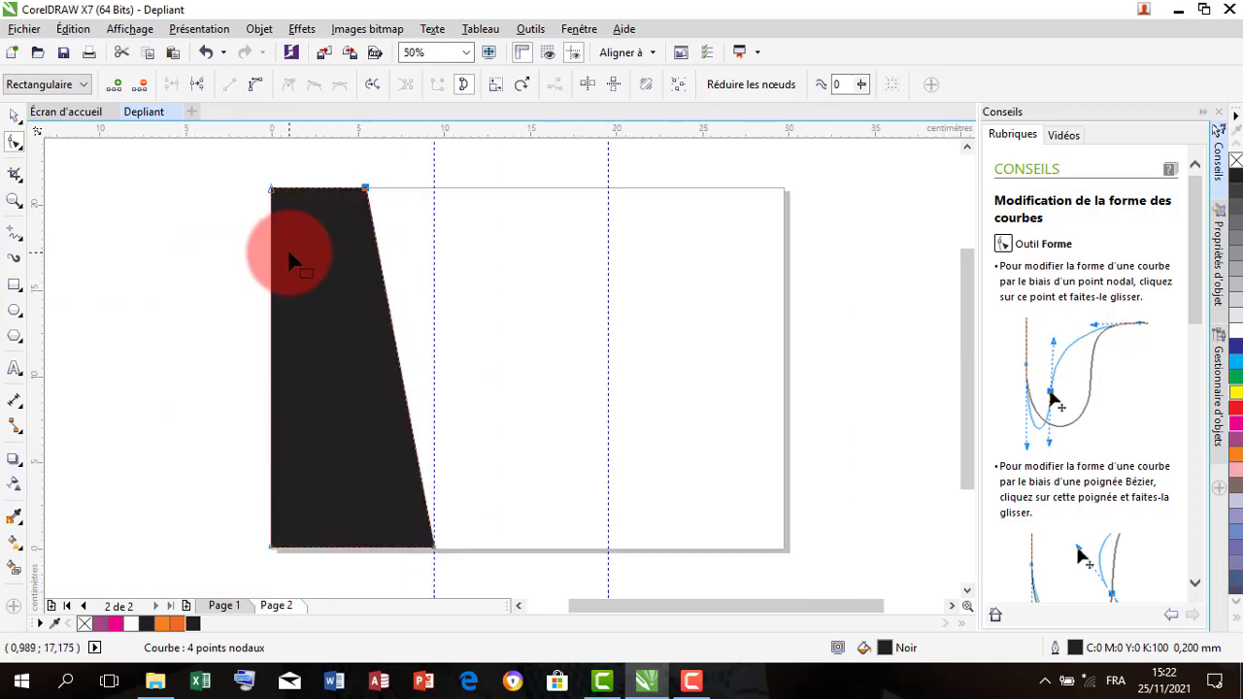
# Duplicate the slanted black shape in place, fill the copy with orange and rotate it 180°.
pyautogui.click(15, 116)
pyautogui.click(326, 327)
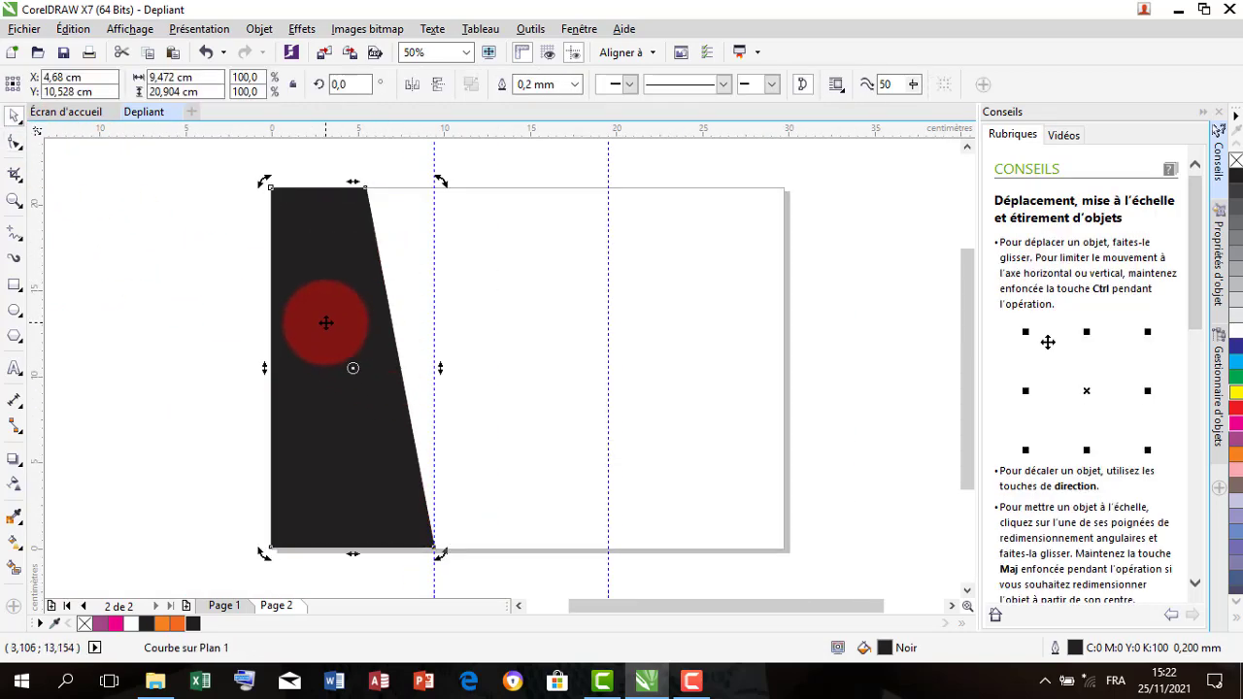
pyautogui.doubleClick(325, 322)
pyautogui.click(15, 116)
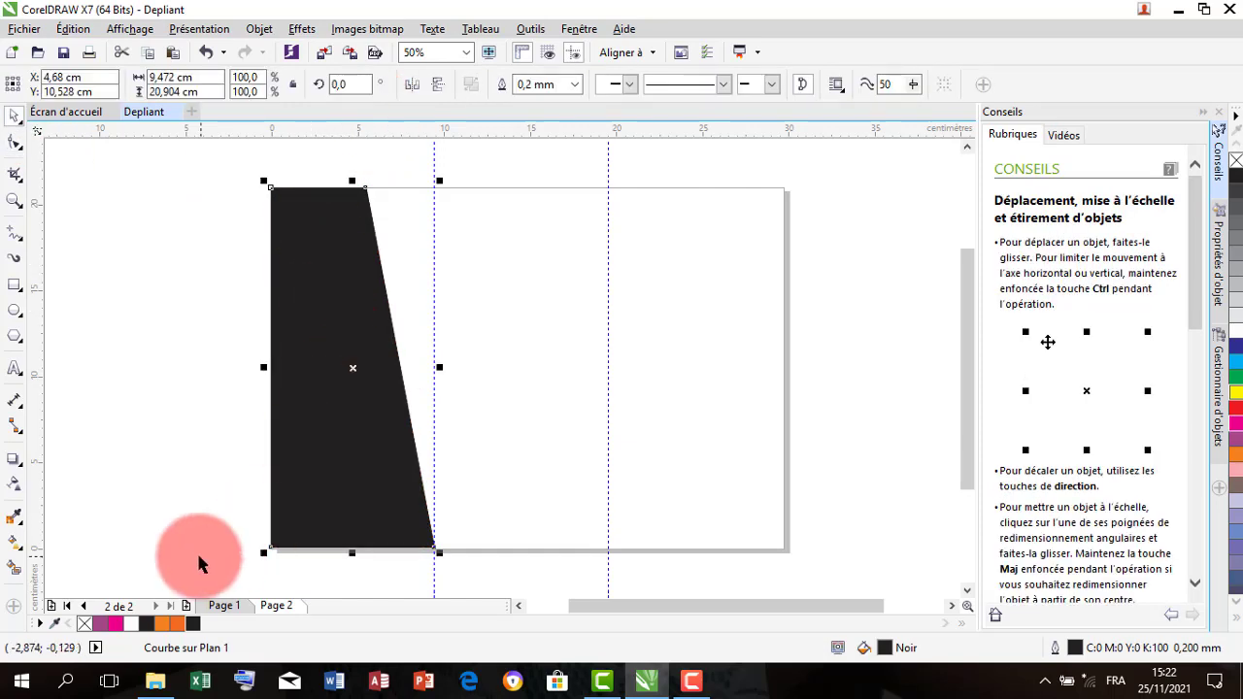
pyautogui.click(181, 619)
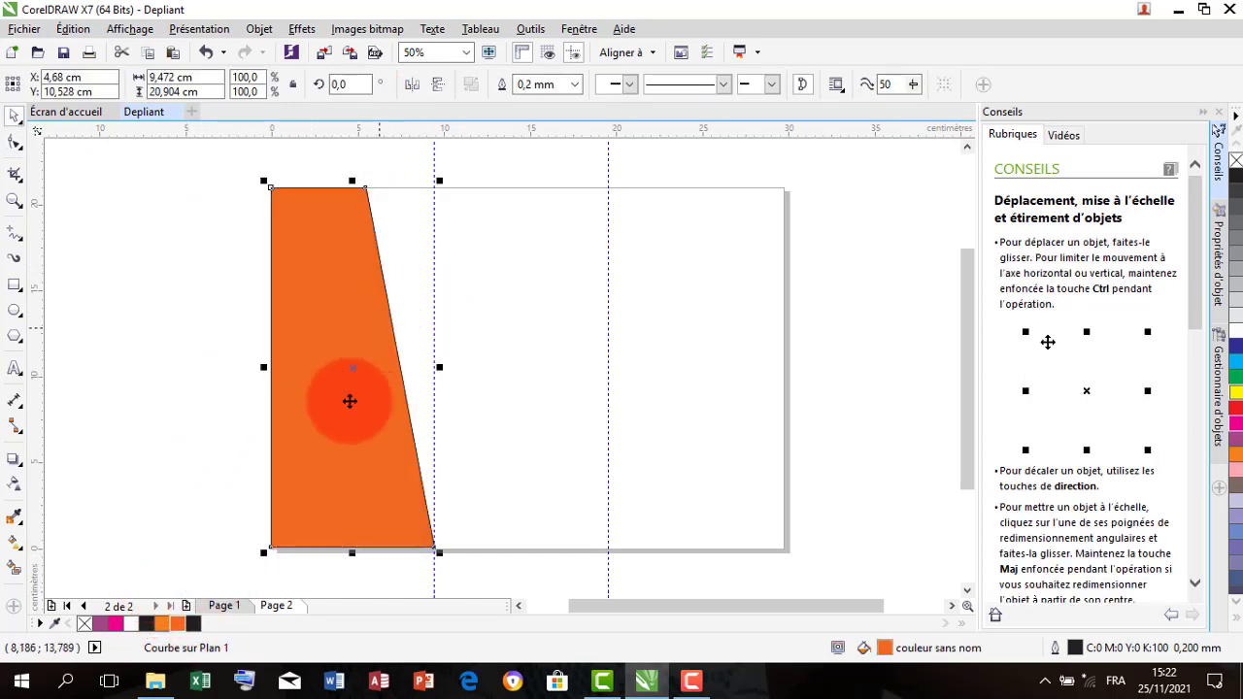
pyautogui.click(356, 371)
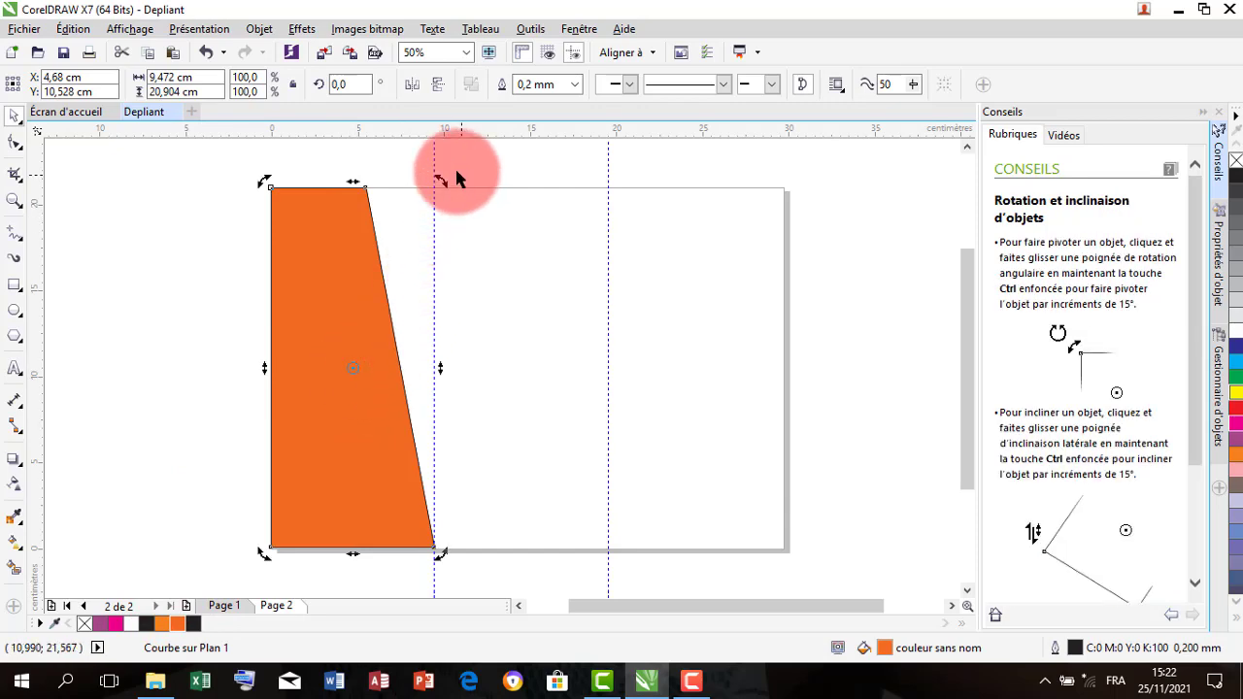
pyautogui.moveTo(439, 182); pyautogui.dragTo(276, 501)
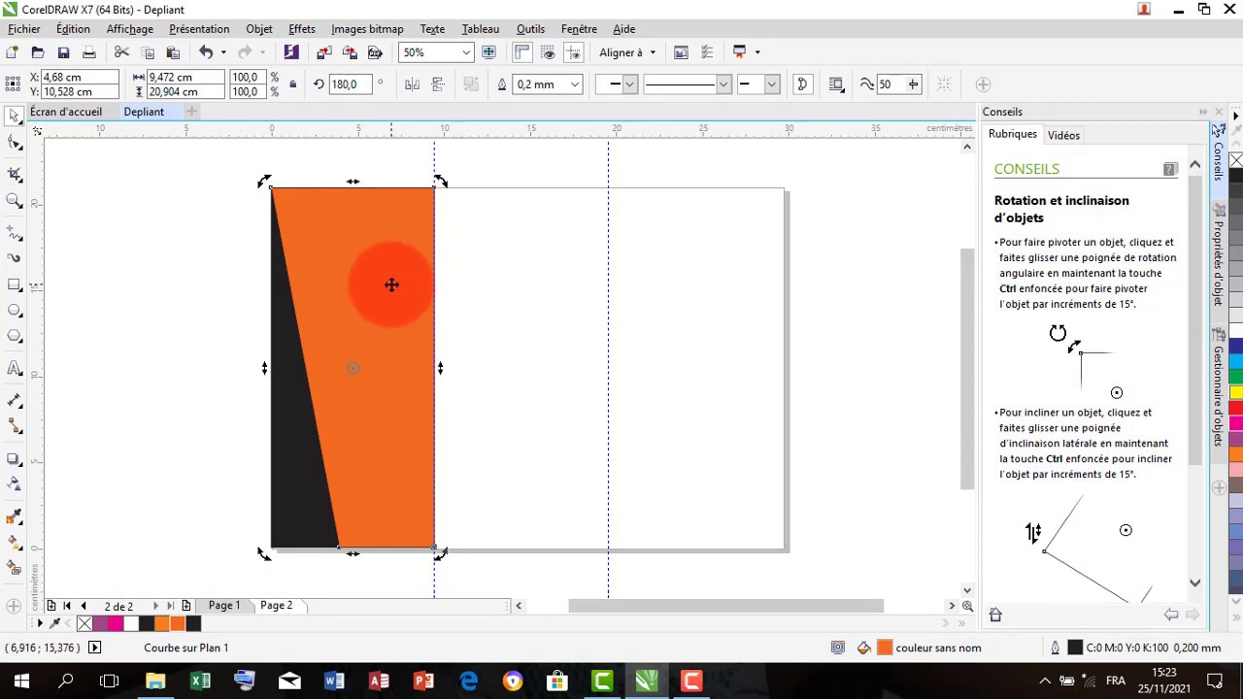
# Send the rotated orange shape to the back, behind the black one, and deselect it.
pyautogui.rightClick(391, 284)
pyautogui.moveTo(535, 461)
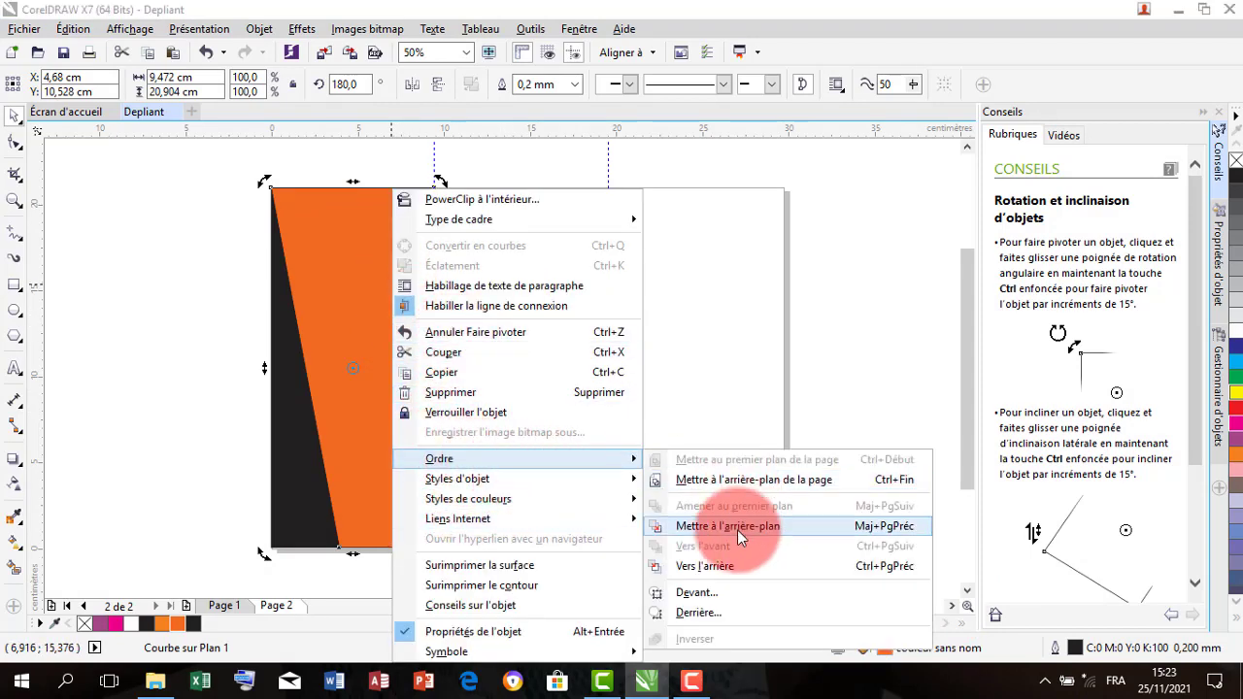
pyautogui.click(737, 529)
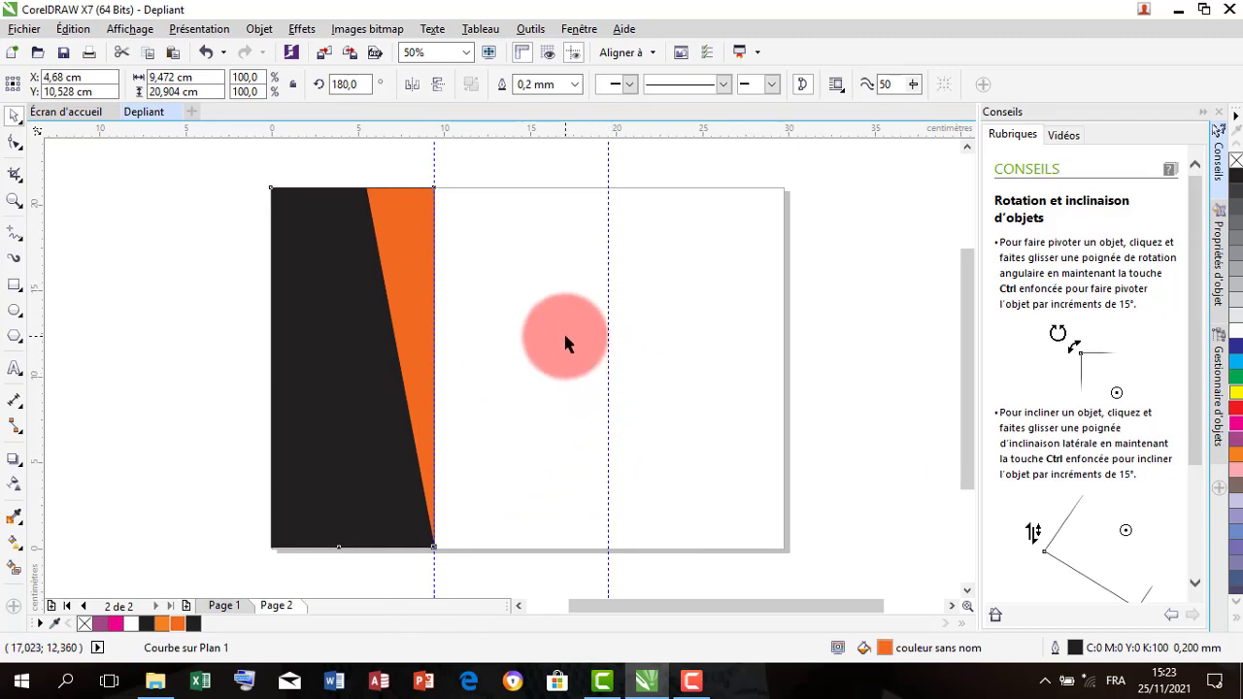
pyautogui.click(567, 342)
# Narrow the black shape slightly from its right side, leaving an orange strip along the first fold guide.
pyautogui.click(378, 338)
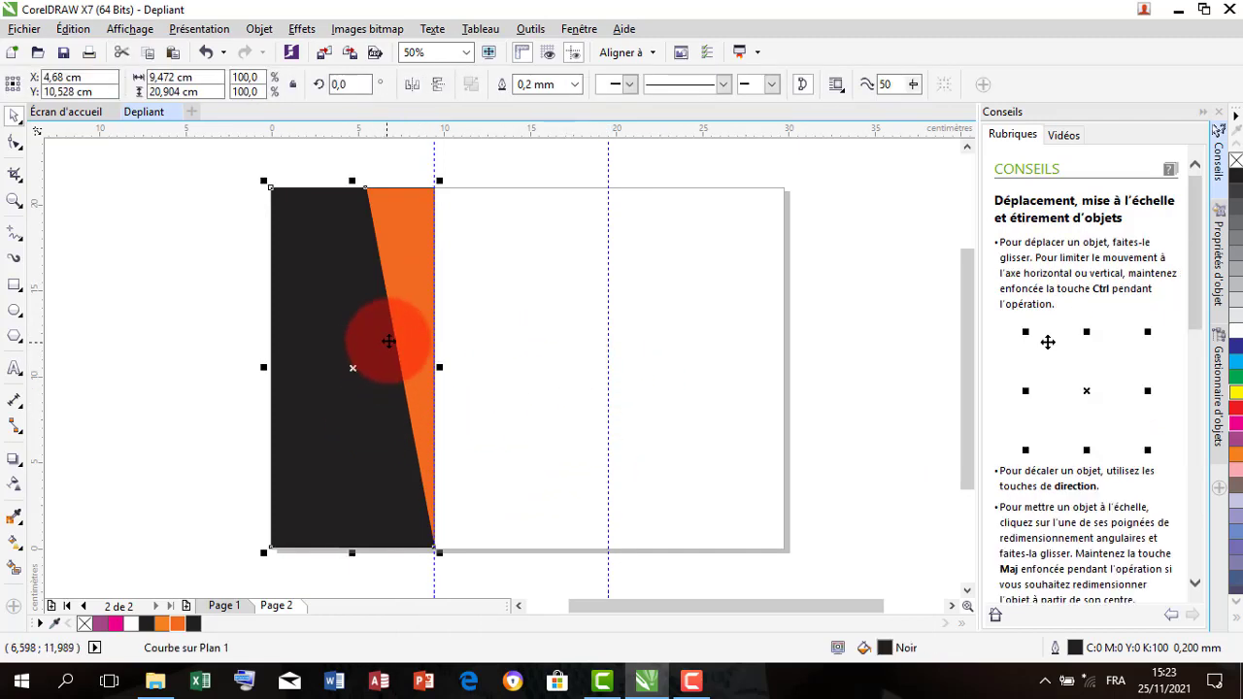
pyautogui.moveTo(440, 368); pyautogui.dragTo(427, 368)
pyautogui.click(490, 354)
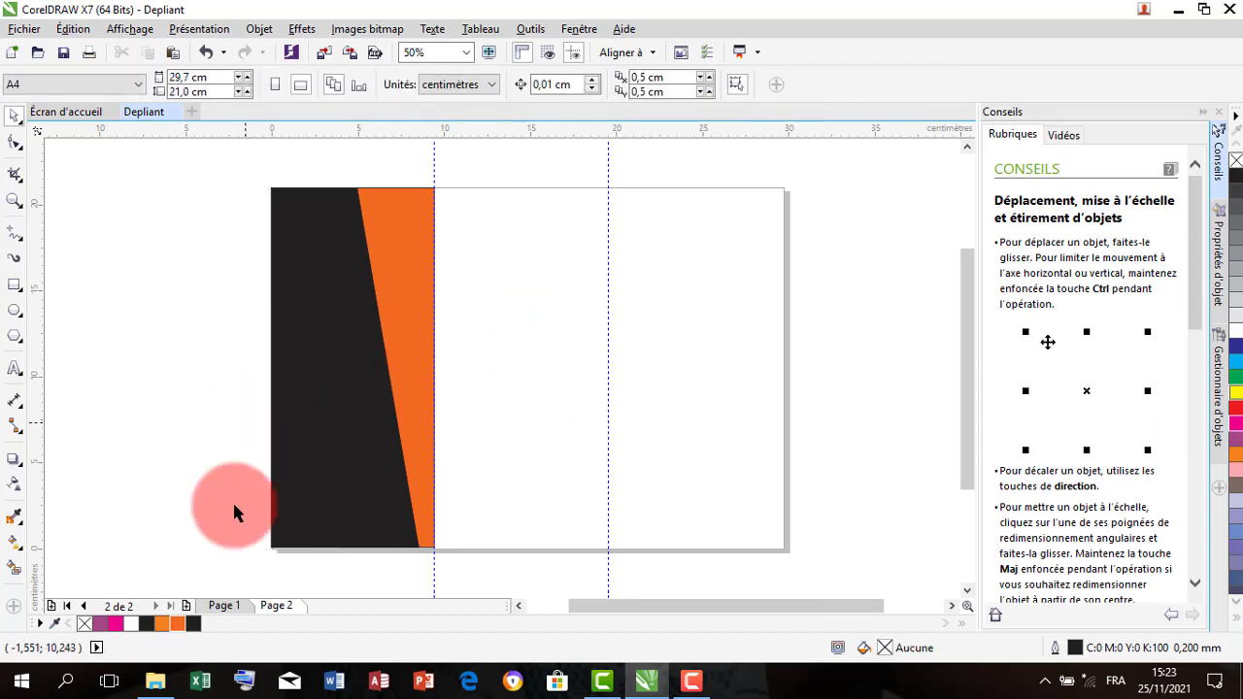
# Draw a circle about 7 cm across, fill it white and move it to the upper part of the first panel.
pyautogui.click(15, 313)
pyautogui.moveTo(511, 312); pyautogui.dragTo(638, 437)
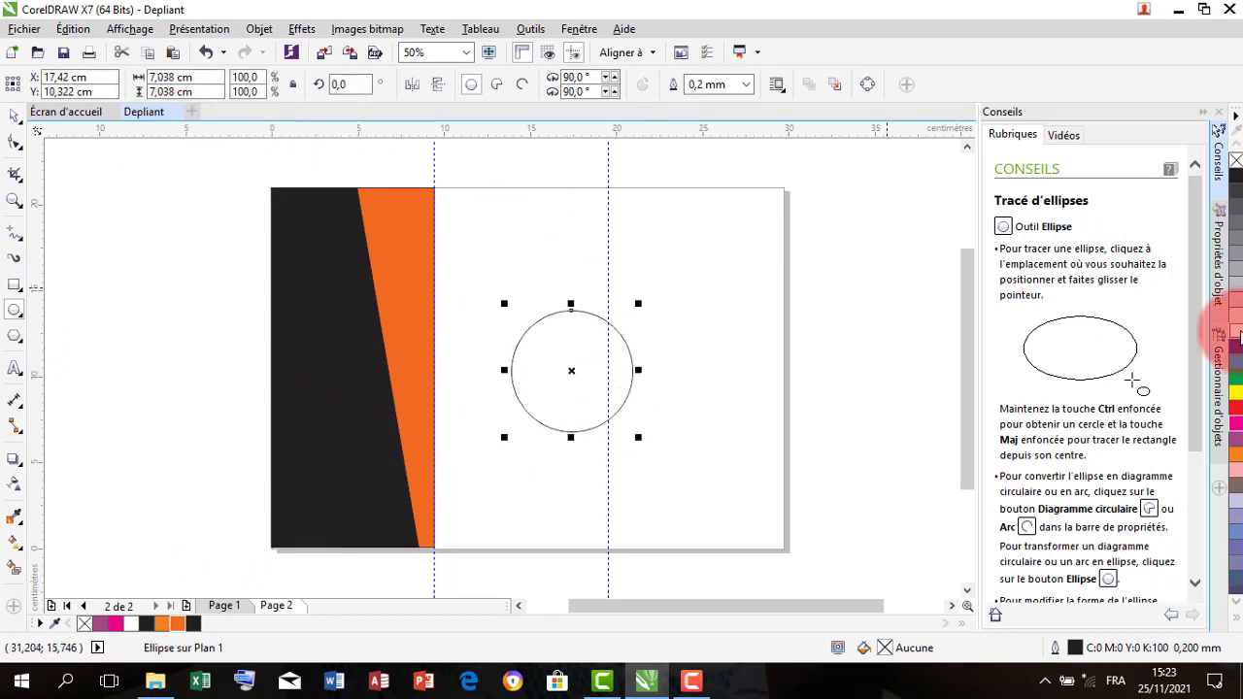
pyautogui.click(15, 114)
pyautogui.moveTo(588, 352); pyautogui.dragTo(385, 259)
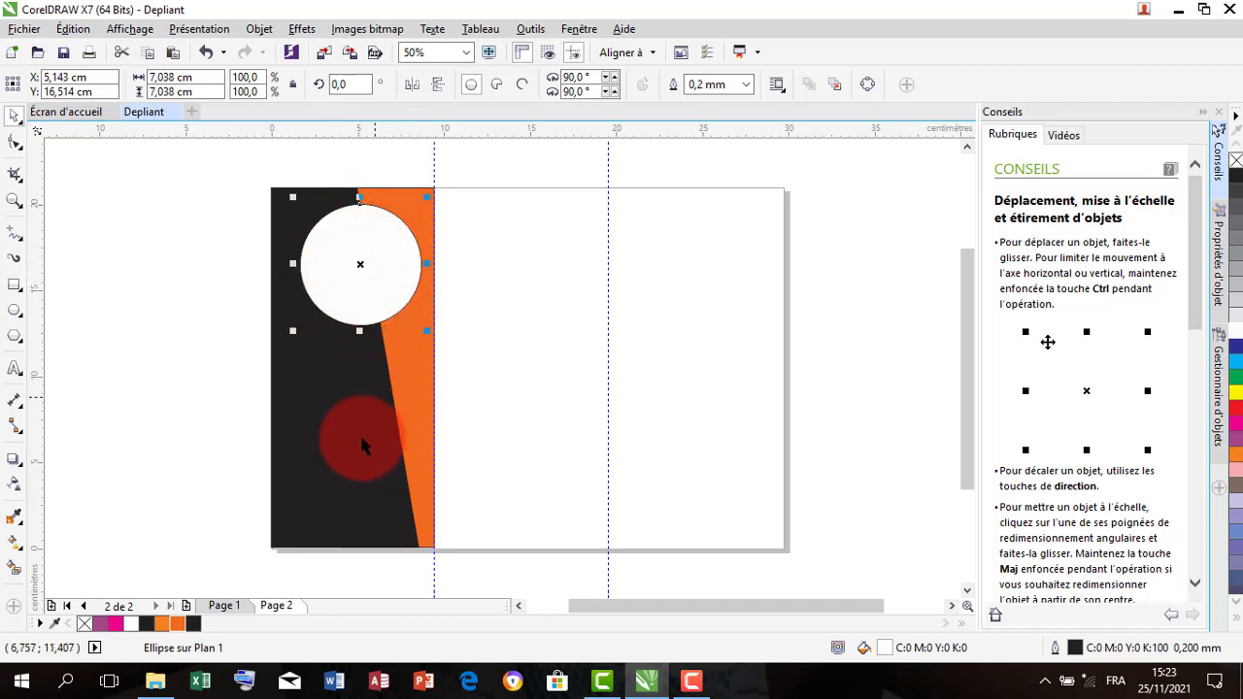
# Give the white circle an orange outline 2.5 mm thick.
pyautogui.rightClick(176, 630)
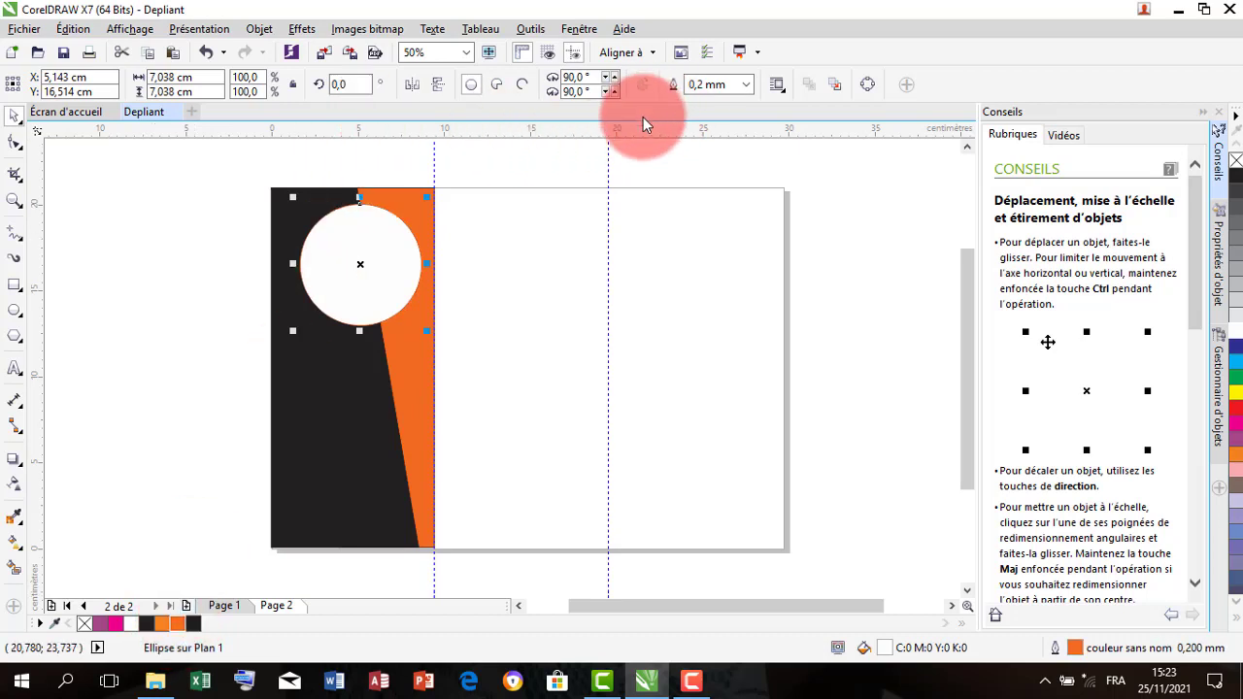
pyautogui.click(745, 84)
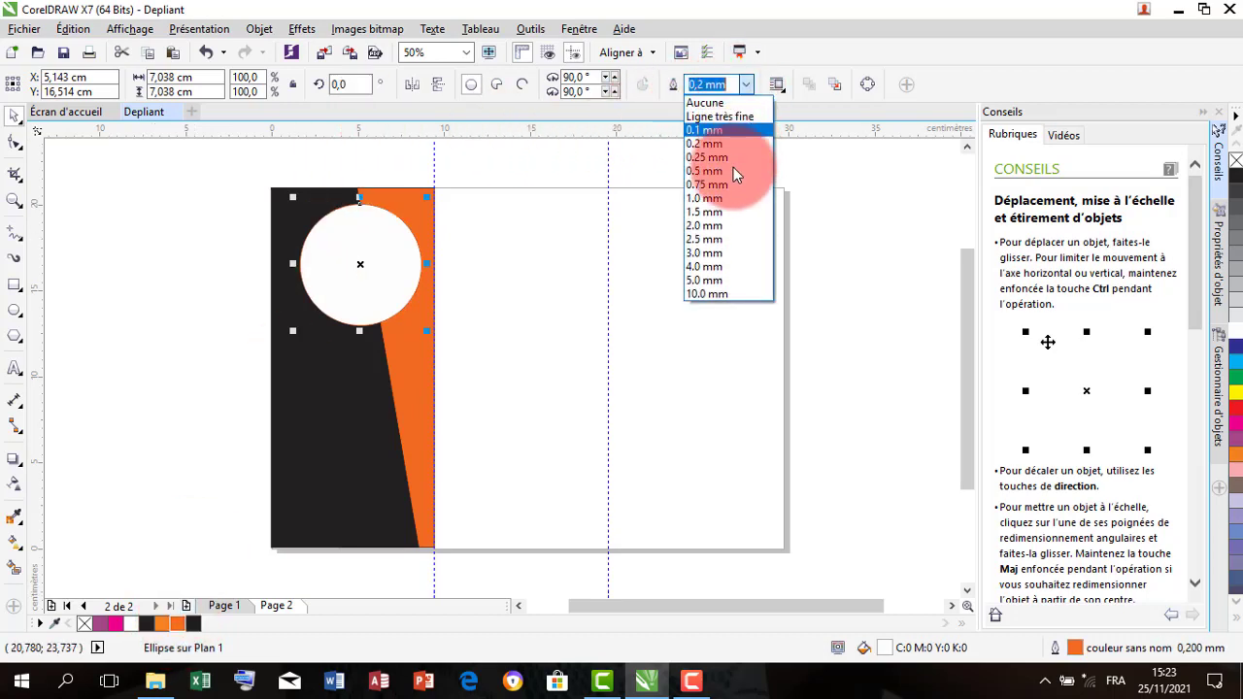
pyautogui.click(722, 239)
pyautogui.click(557, 284)
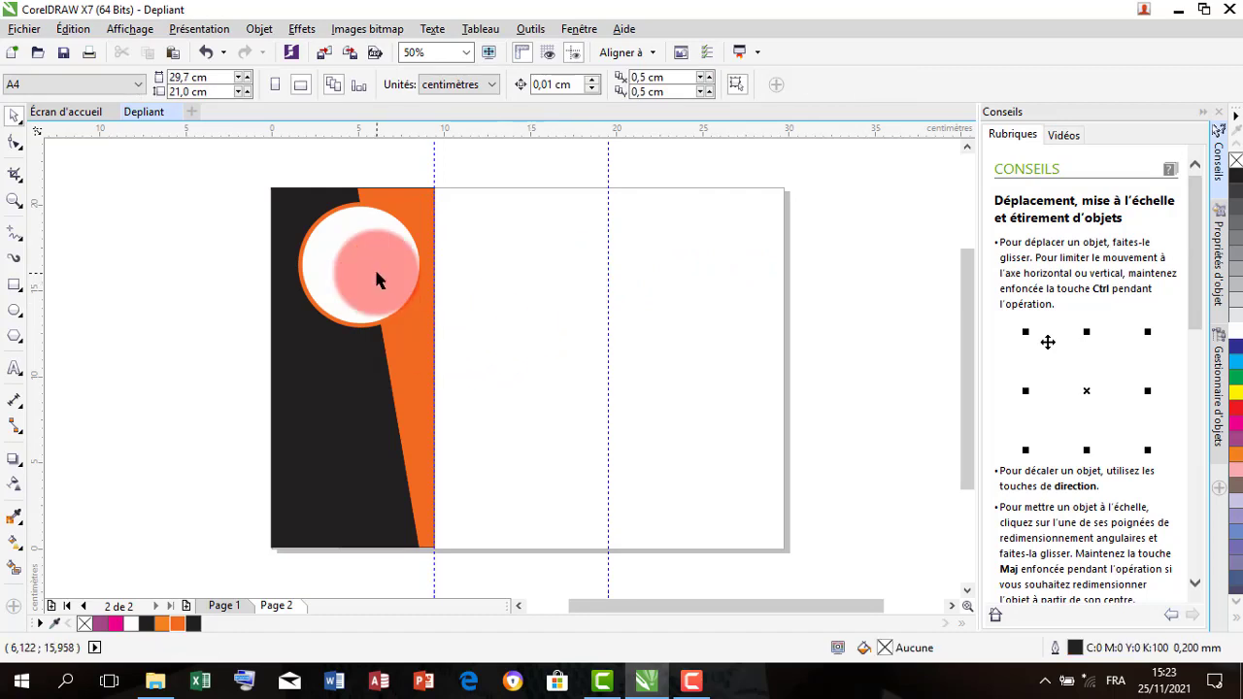
# Duplicate the orange-outlined circle directly below the first one in the first panel.
pyautogui.click(373, 272)
pyautogui.moveTo(334, 282); pyautogui.dragTo(341, 419)
pyautogui.rightClick(341, 420)
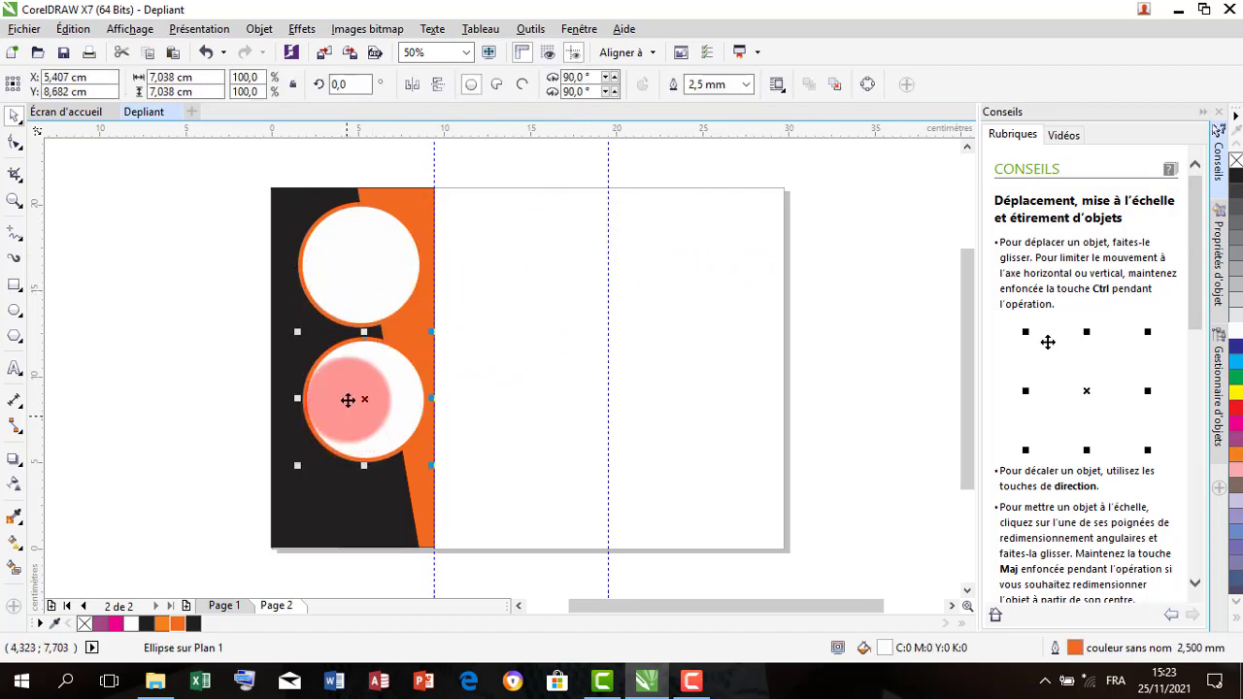
pyautogui.click(542, 356)
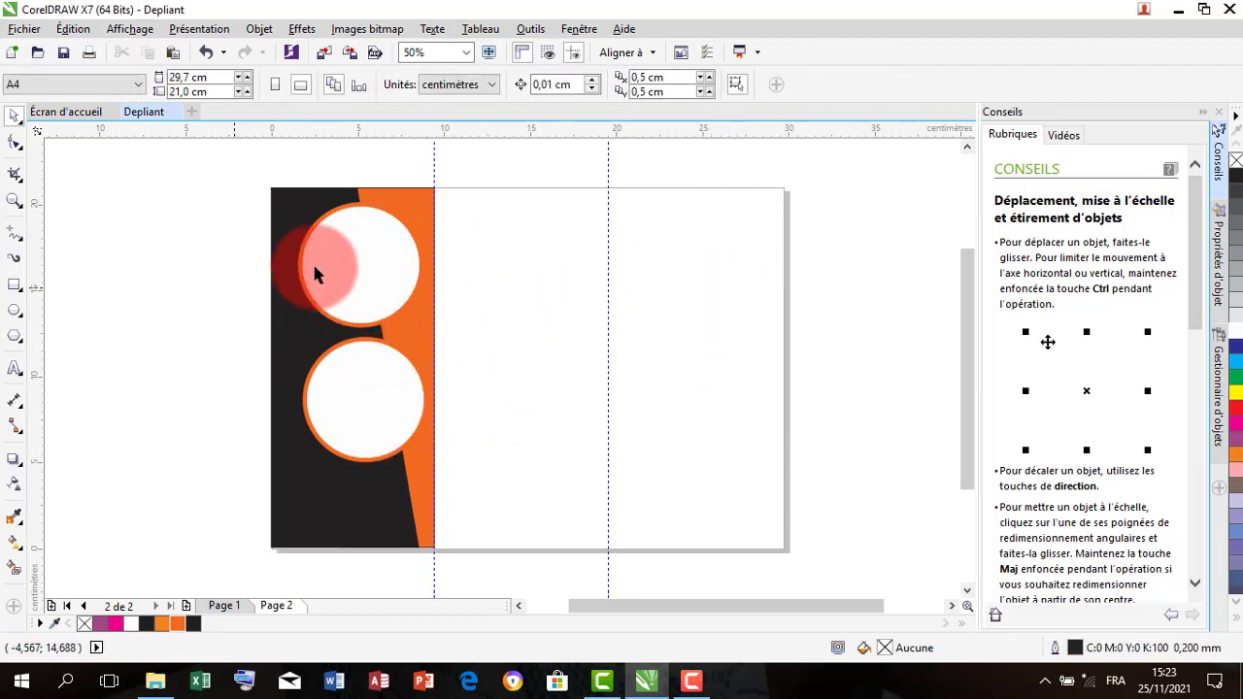
# Draw a black rectangle about 2.5 cm high at the top of the third panel and stretch it to about 20.2 cm across the middle panel.
pyautogui.click(16, 285)
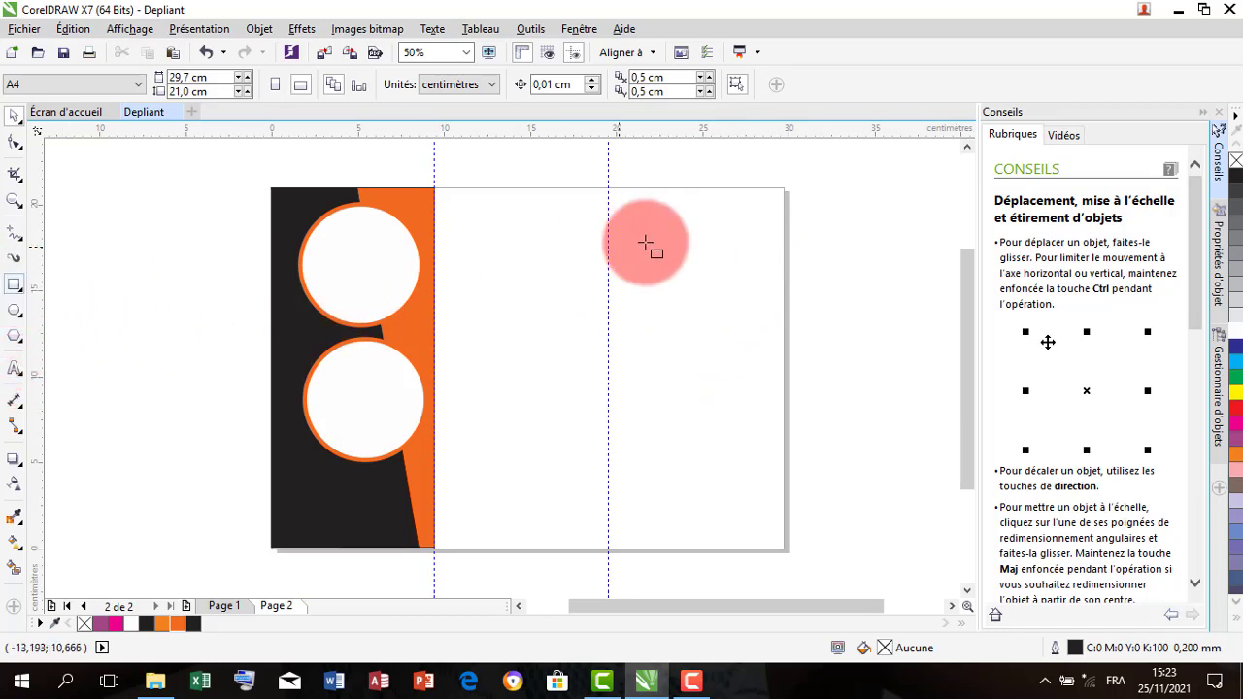
pyautogui.moveTo(607, 188); pyautogui.dragTo(784, 230)
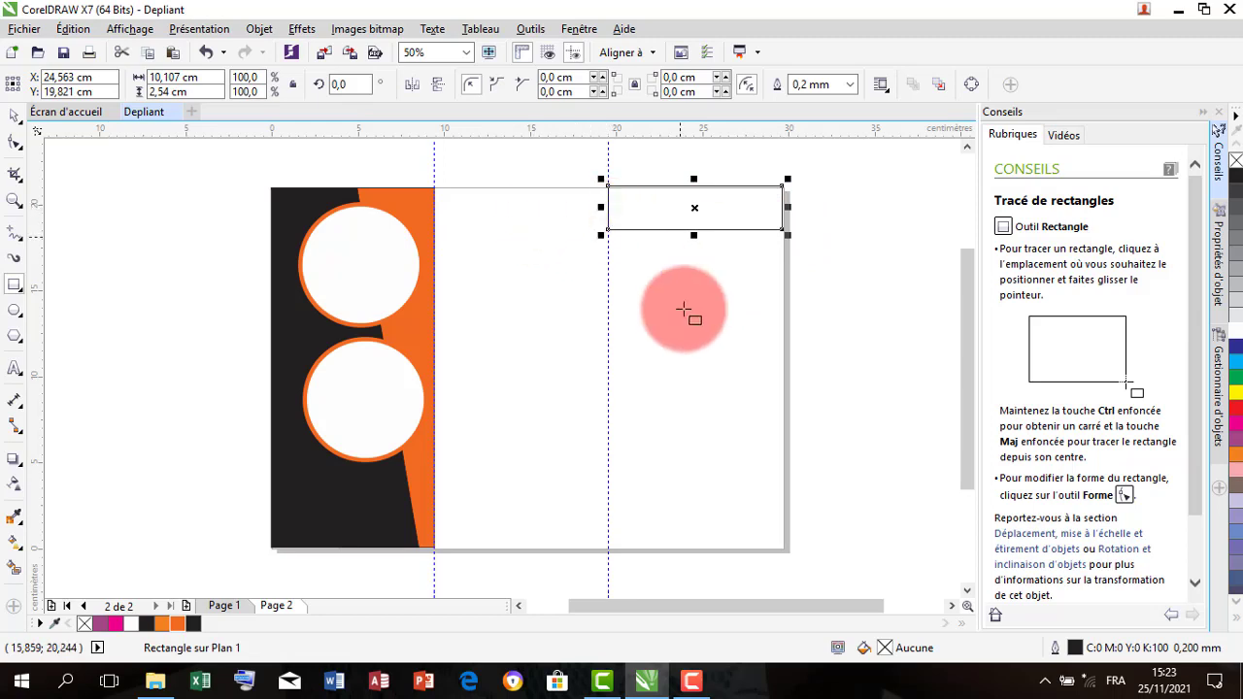
pyautogui.click(191, 627)
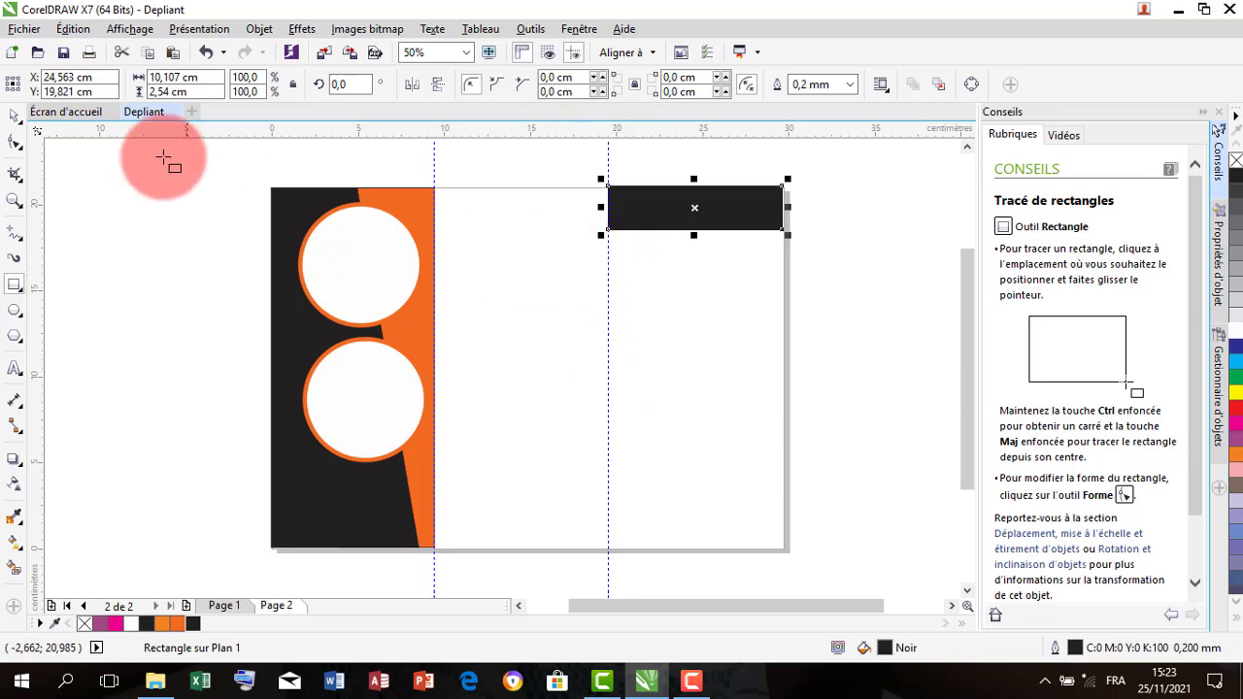
pyautogui.click(14, 114)
pyautogui.moveTo(601, 207); pyautogui.dragTo(428, 215)
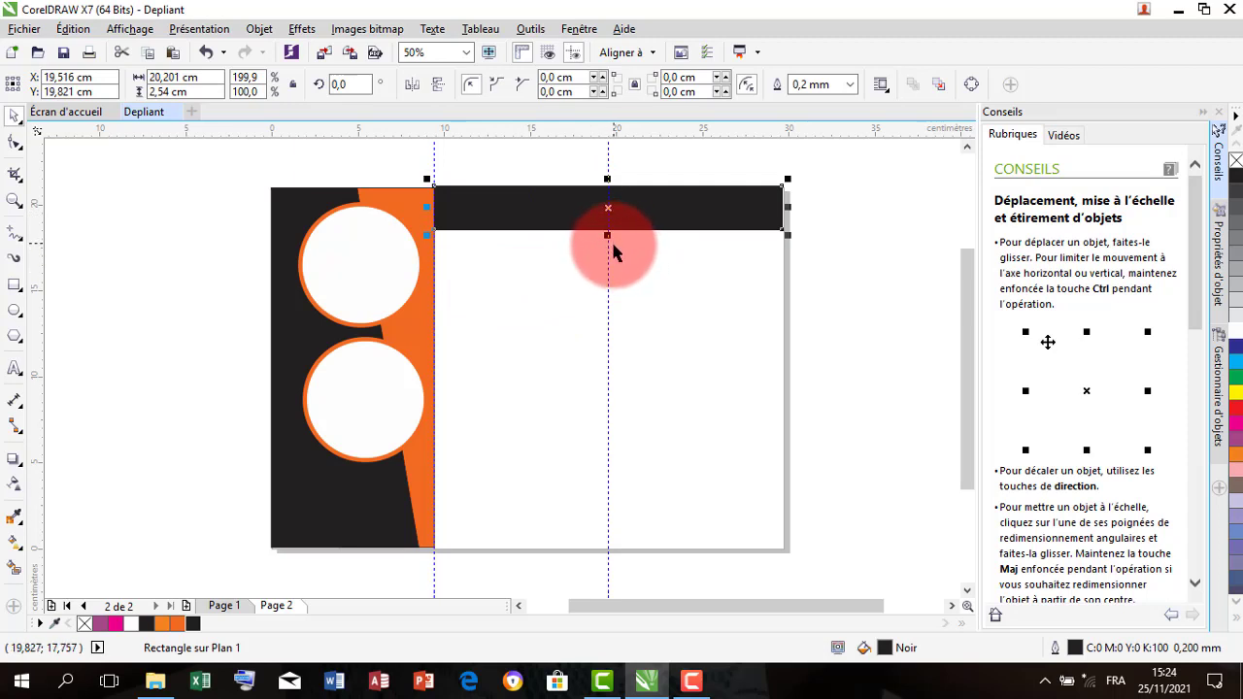
# Convert the black header bar to curves and raise its lower-left node about 1.3 cm to slant the bottom edge.
pyautogui.click(17, 146)
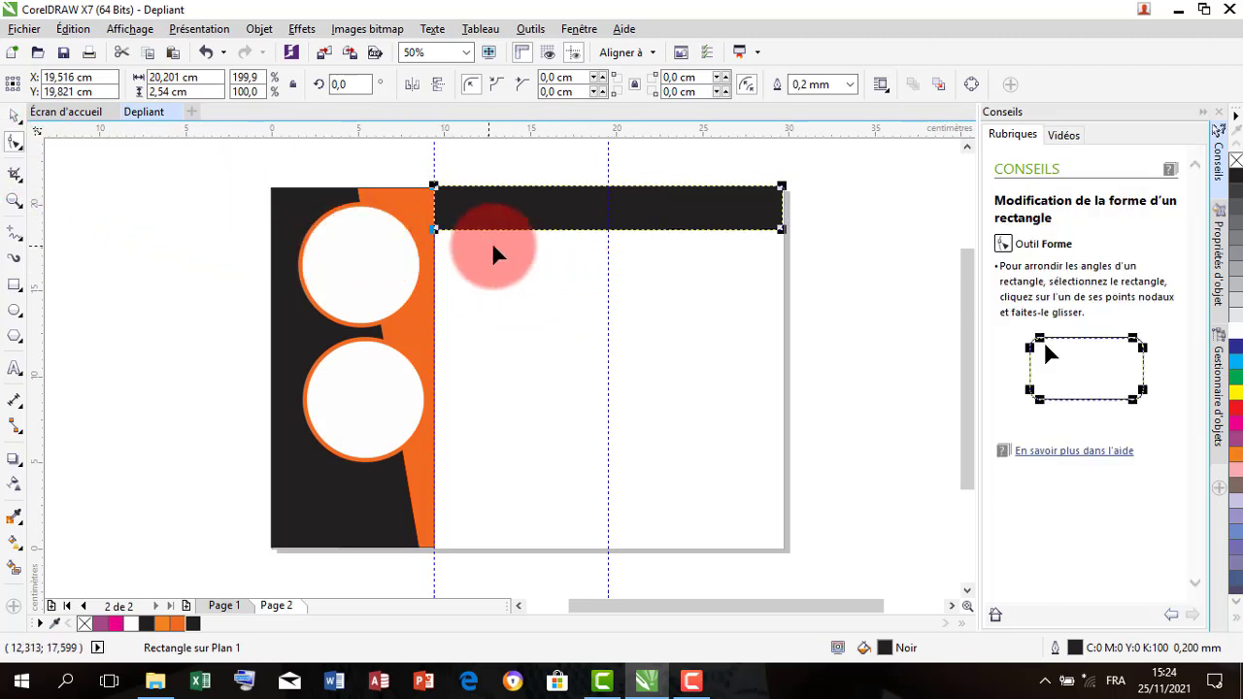
pyautogui.click(15, 118)
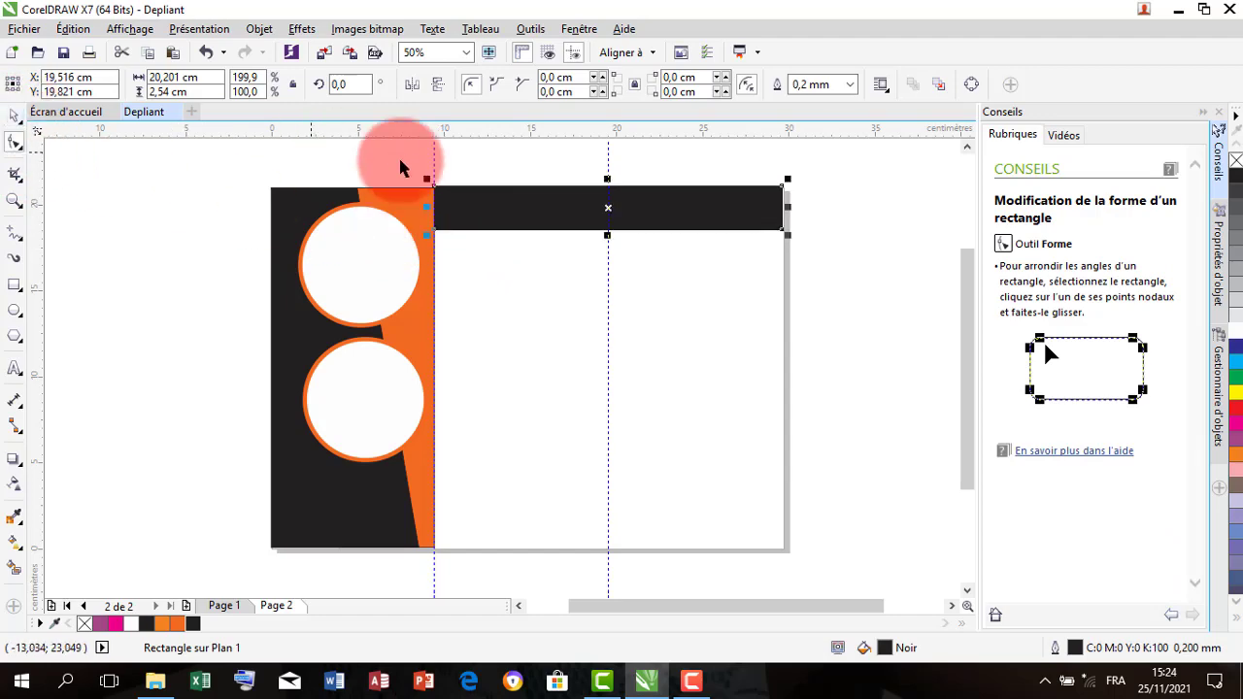
pyautogui.click(972, 86)
pyautogui.click(16, 145)
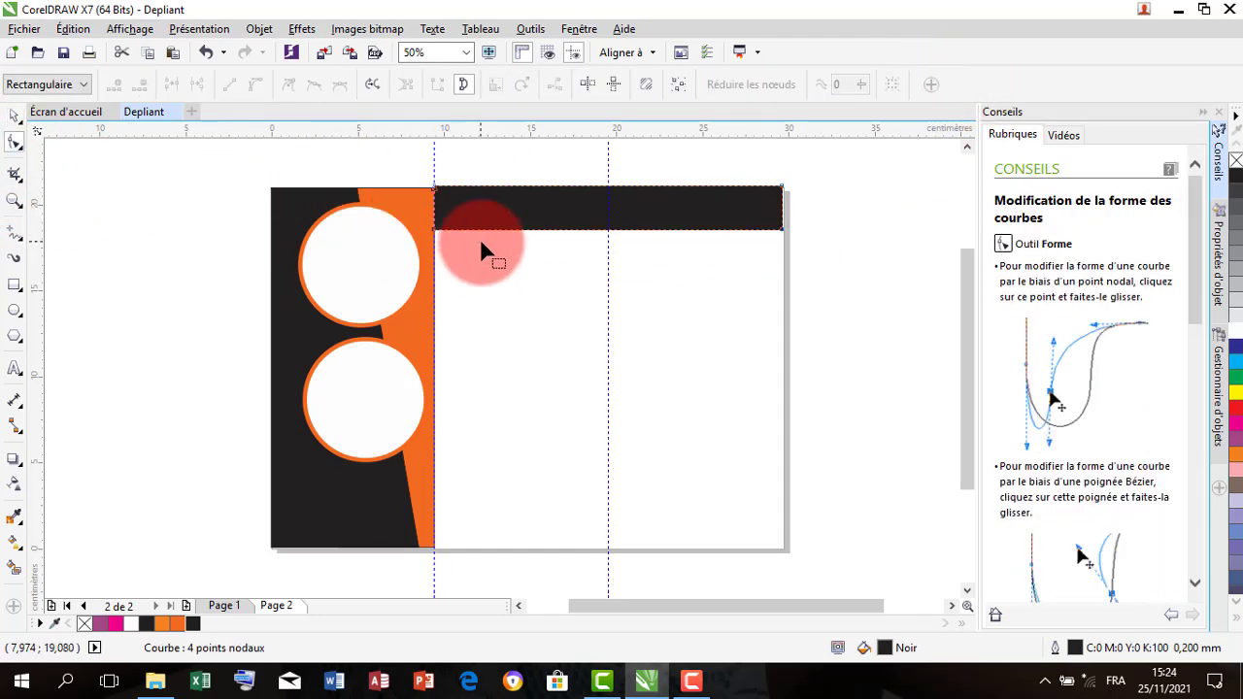
pyautogui.moveTo(434, 233); pyautogui.dragTo(433, 207)
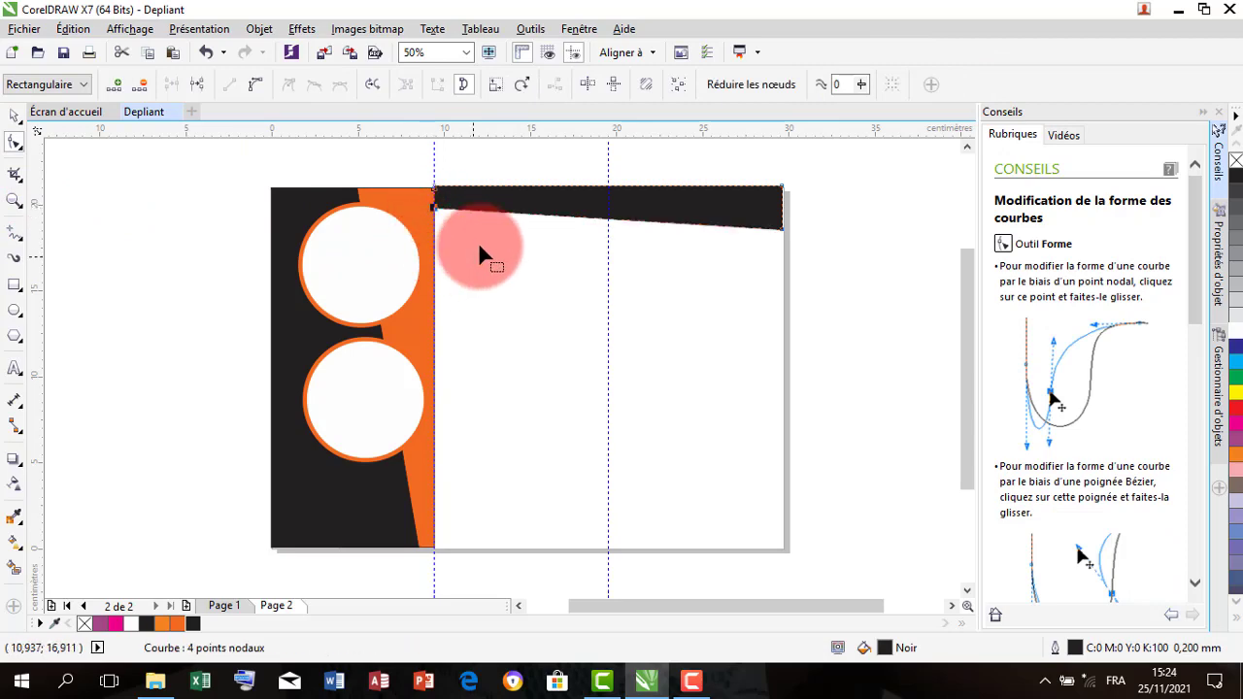
# Place an orange copy of the slanted black header bar behind it and stretch the copy downward to about 3.8 cm high.
pyautogui.click(14, 118)
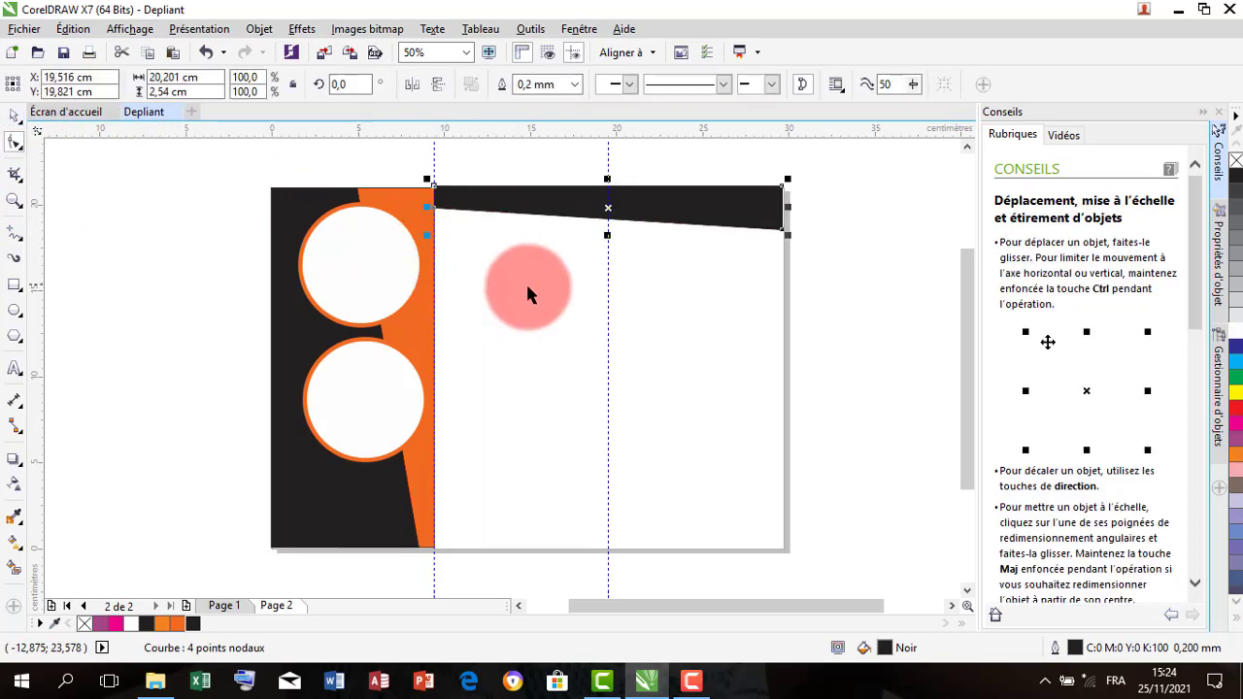
pyautogui.click(527, 282)
pyautogui.click(568, 206)
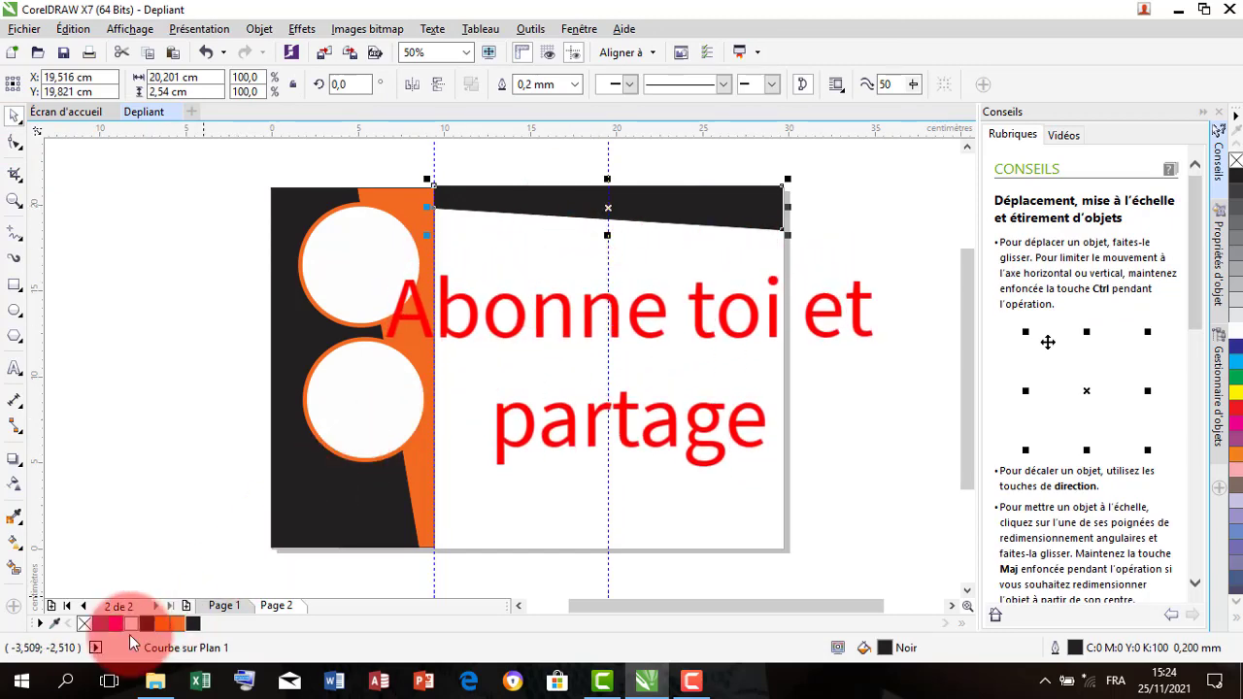
pyautogui.click(171, 627)
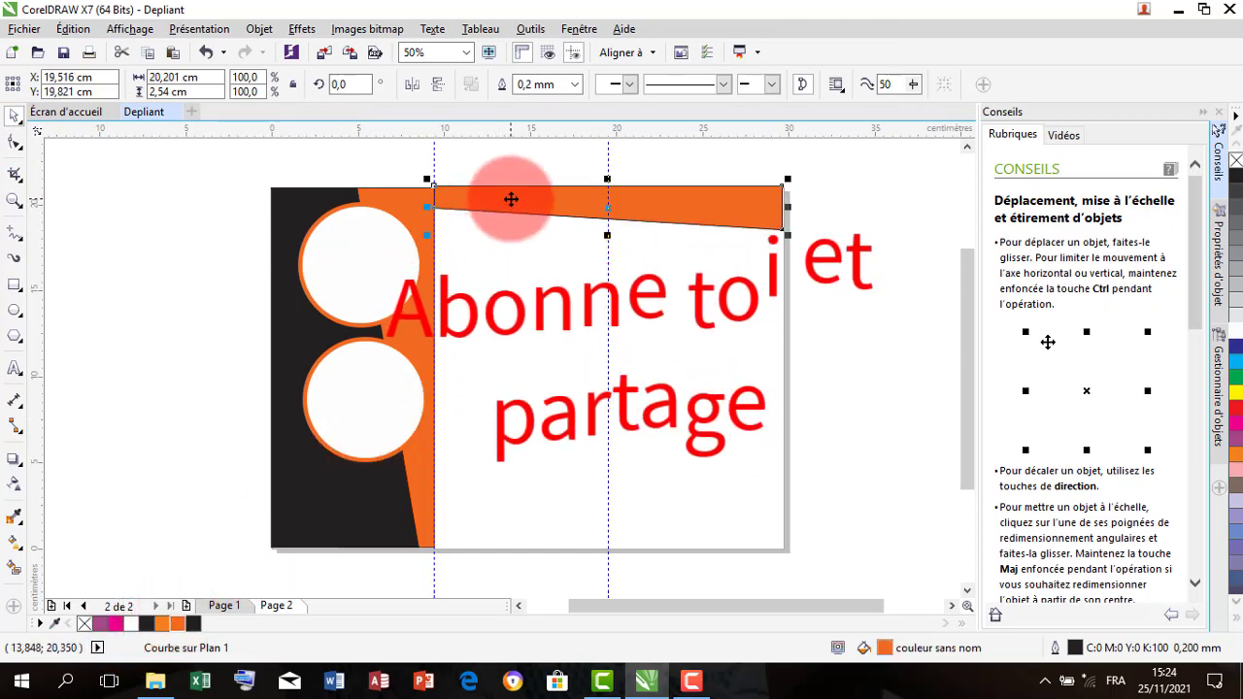
pyautogui.rightClick(511, 202)
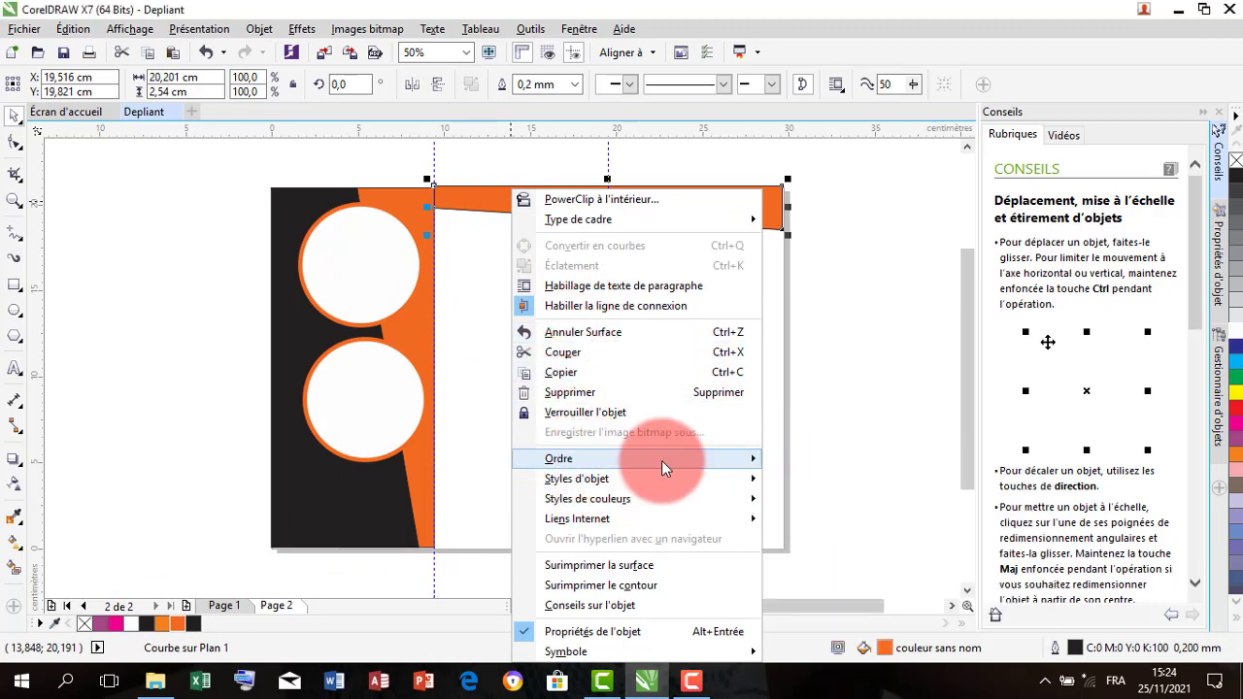
pyautogui.moveTo(663, 461)
pyautogui.click(843, 529)
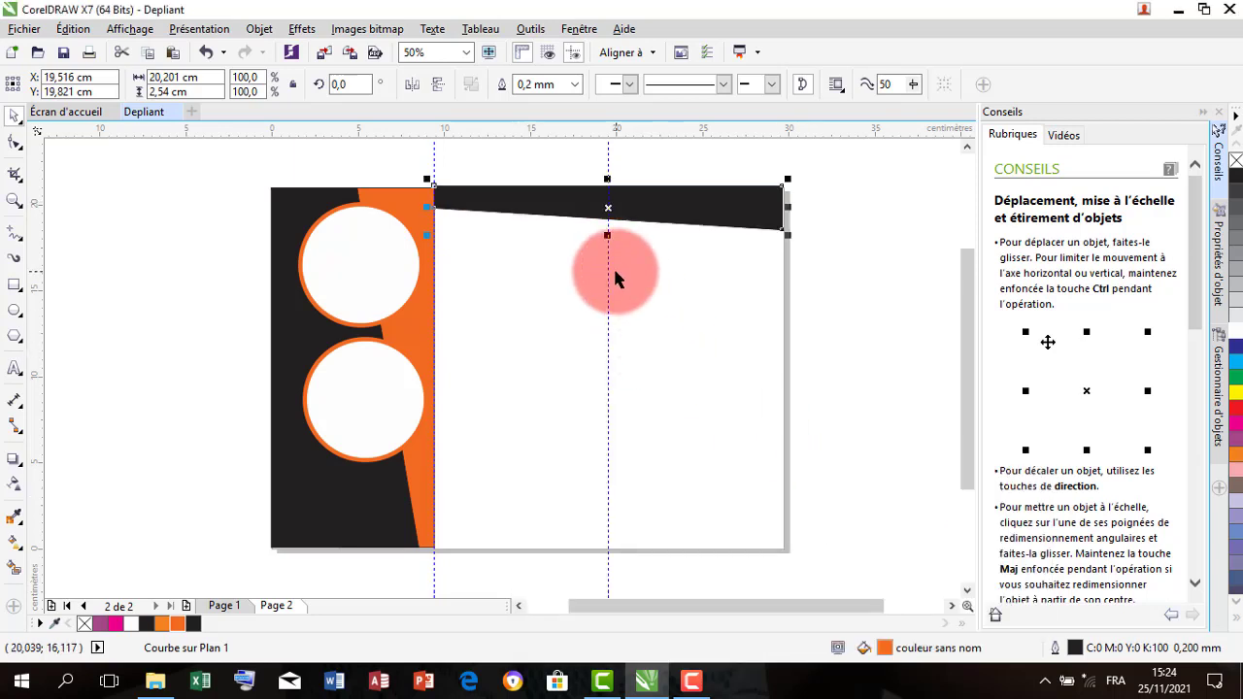
pyautogui.moveTo(607, 237); pyautogui.dragTo(601, 259)
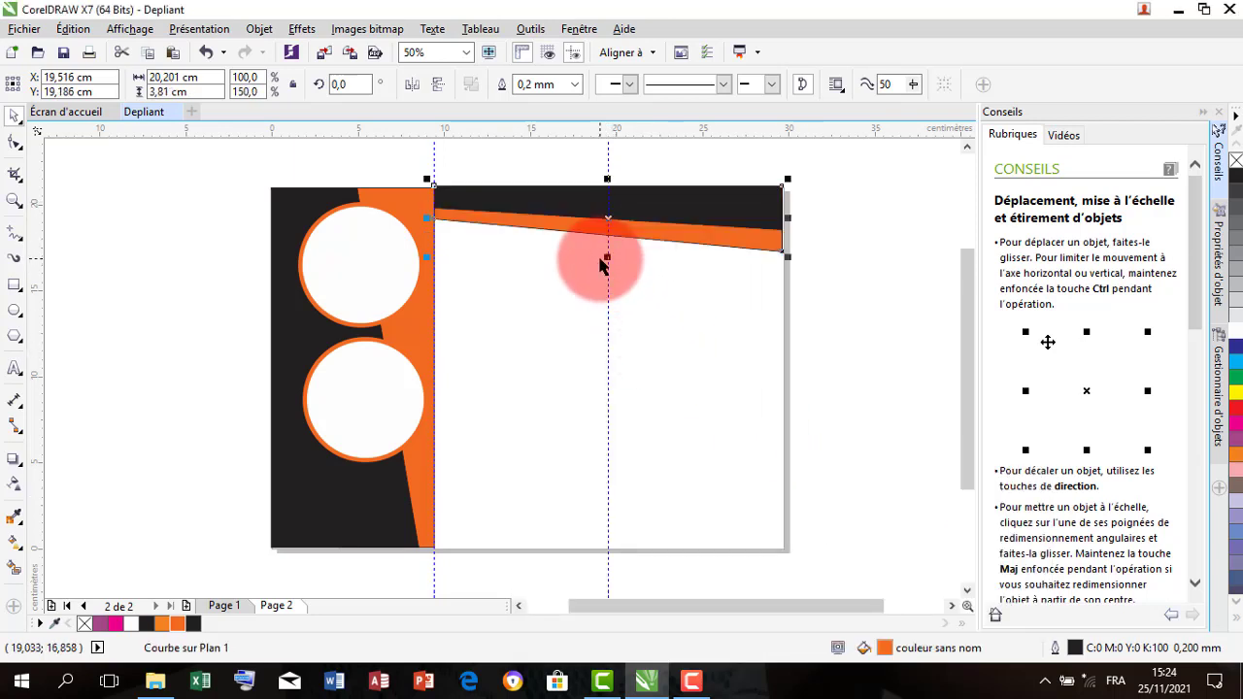
pyautogui.click(858, 240)
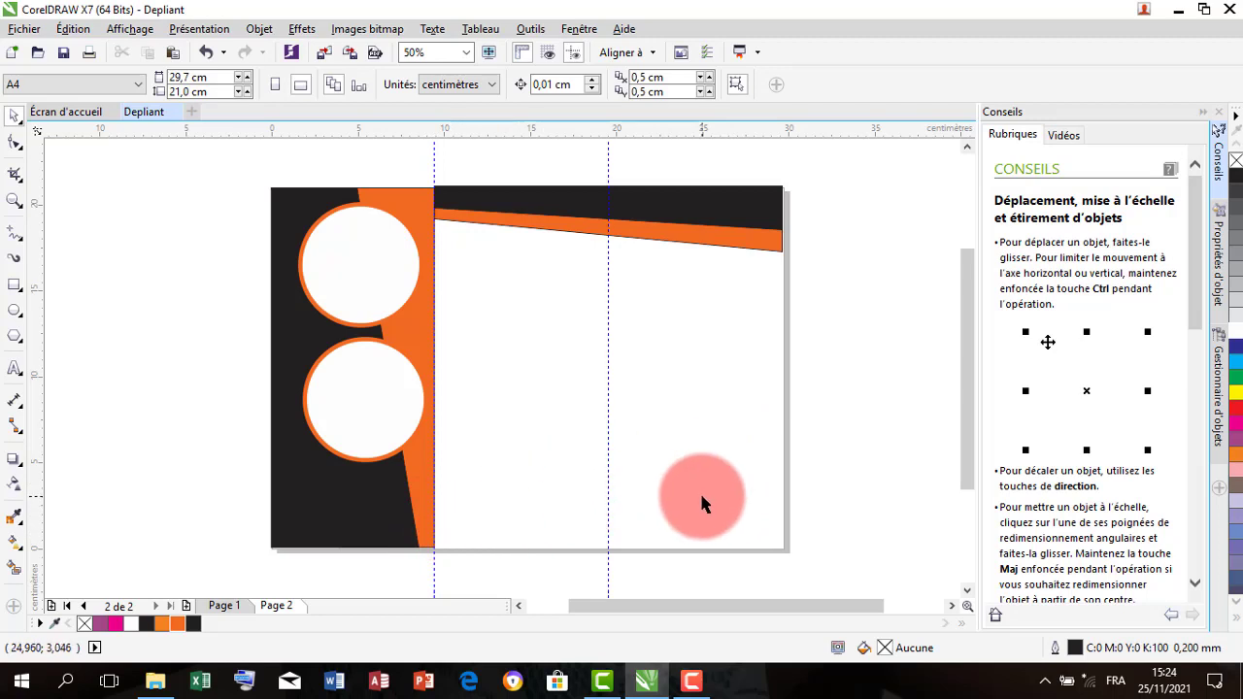
# Draw a footer rectangle about 20.3 × 3.5 cm across the bottom of the middle and third panels, with orange fill and outline.
pyautogui.click(15, 286)
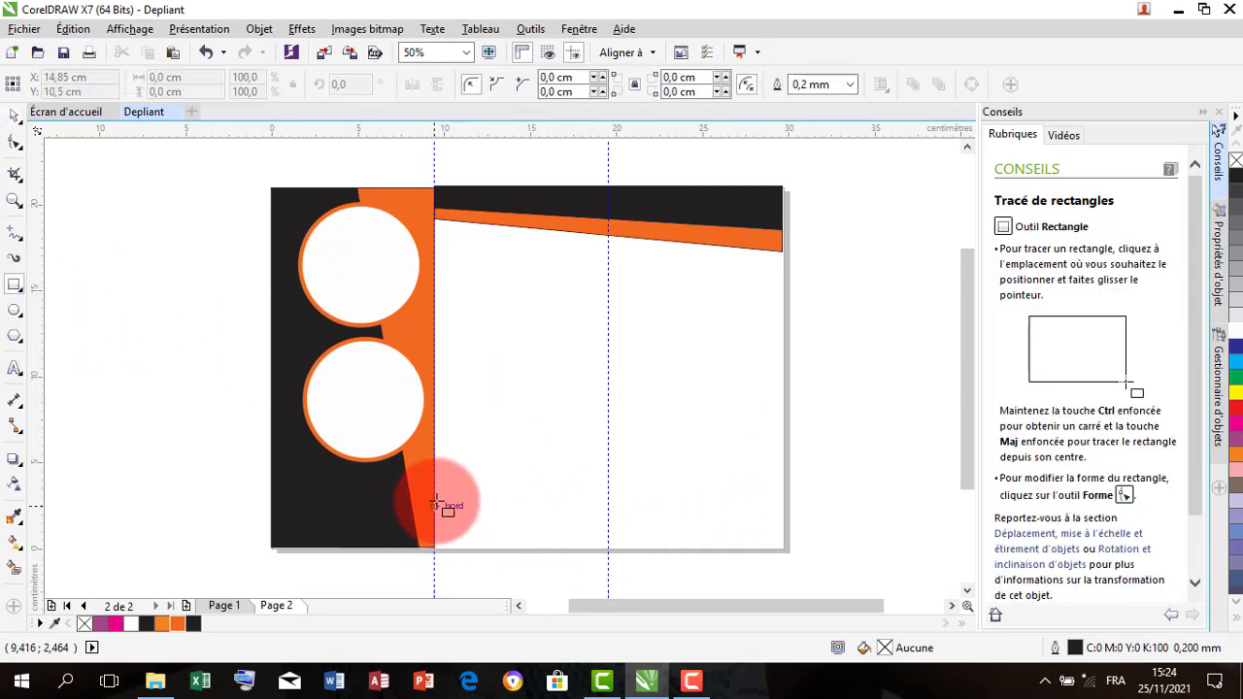
pyautogui.moveTo(434, 486); pyautogui.dragTo(787, 551)
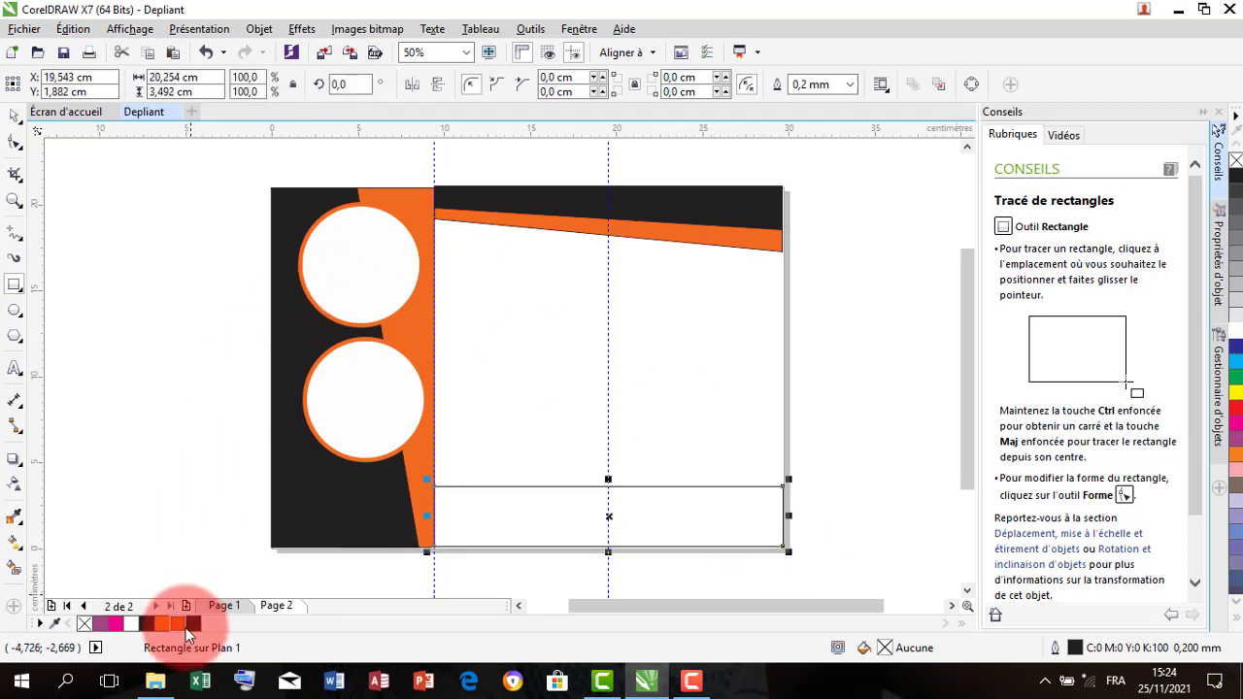
pyautogui.click(181, 622)
pyautogui.rightClick(181, 622)
pyautogui.click(10, 146)
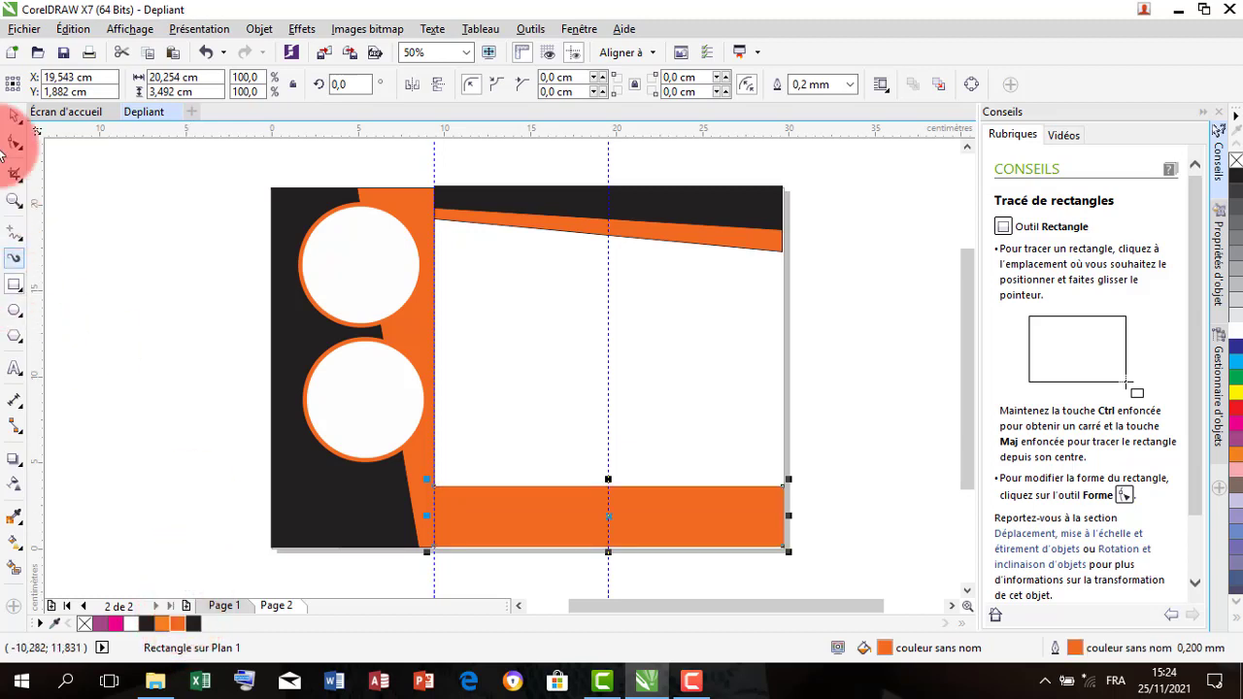
pyautogui.click(535, 309)
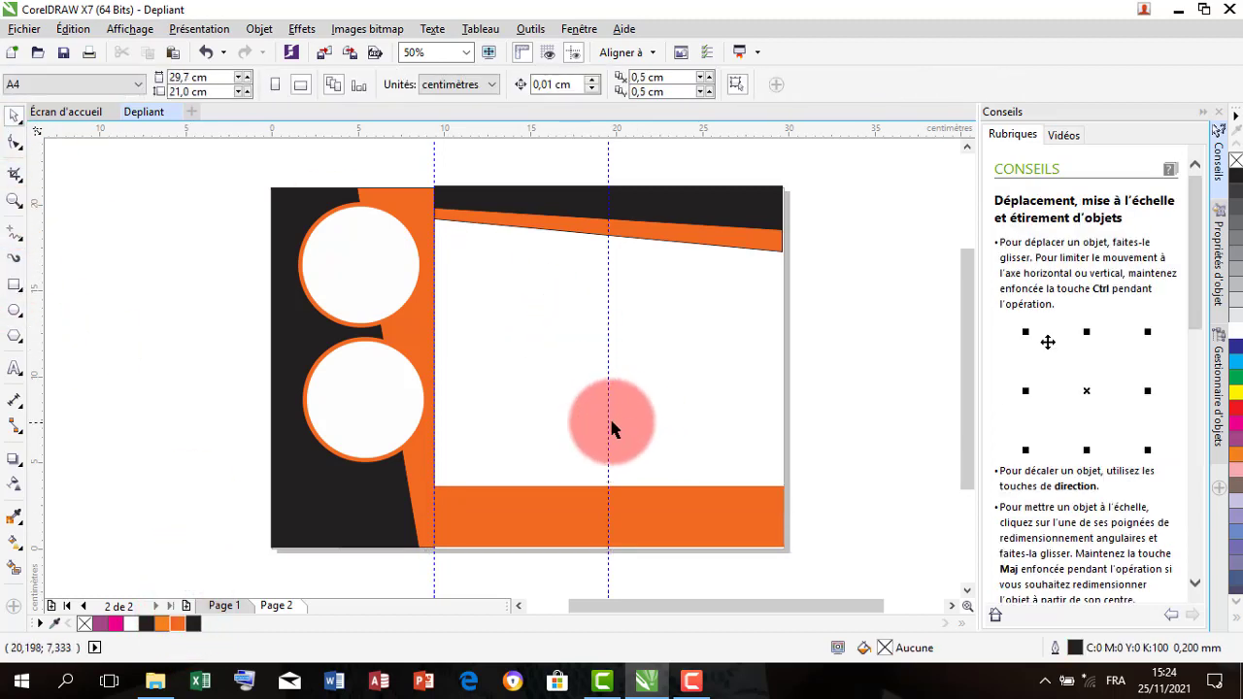
pyautogui.click(360, 407)
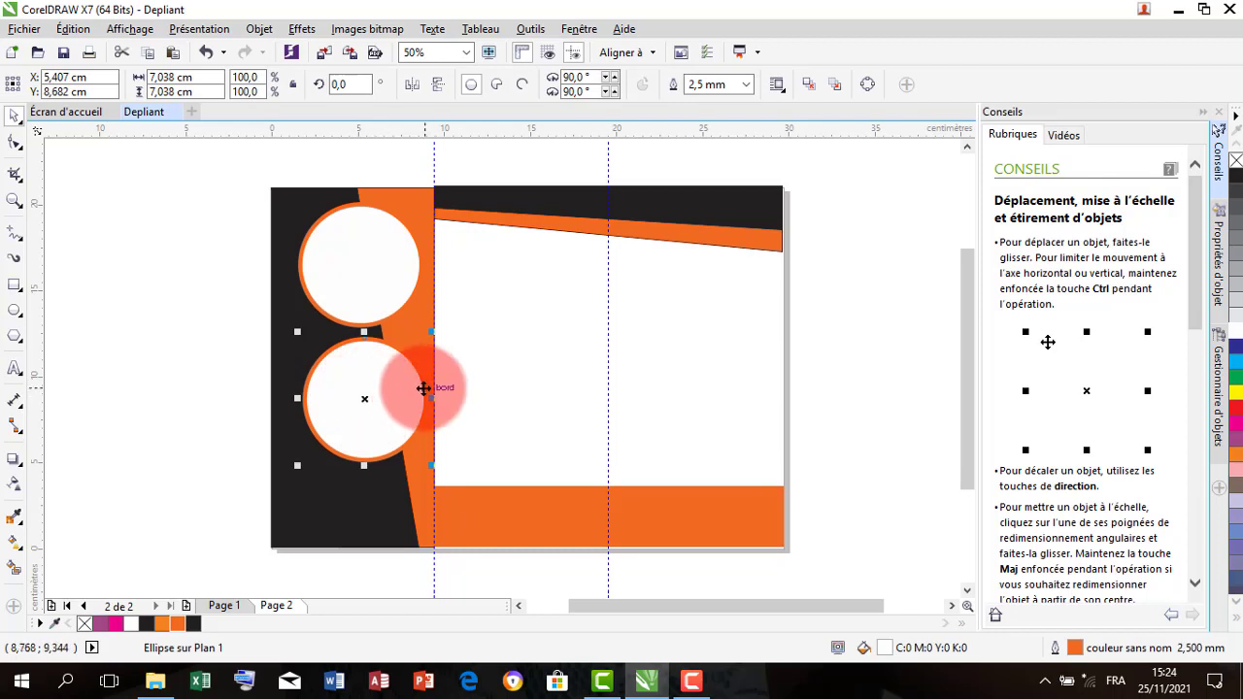
pyautogui.click(718, 369)
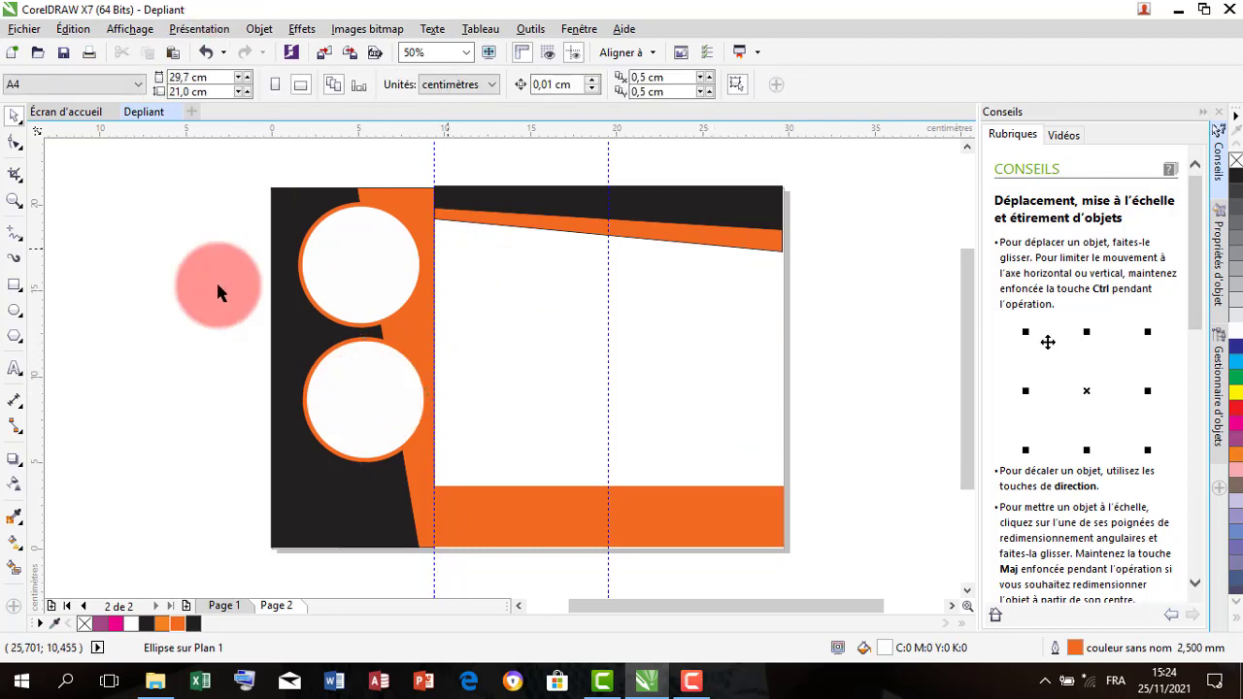
# Draw a seven-sided polygon about 5.6 cm wide overlapping the orange footer in the third panel.
pyautogui.click(15, 336)
pyautogui.moveTo(642, 409); pyautogui.dragTo(744, 501)
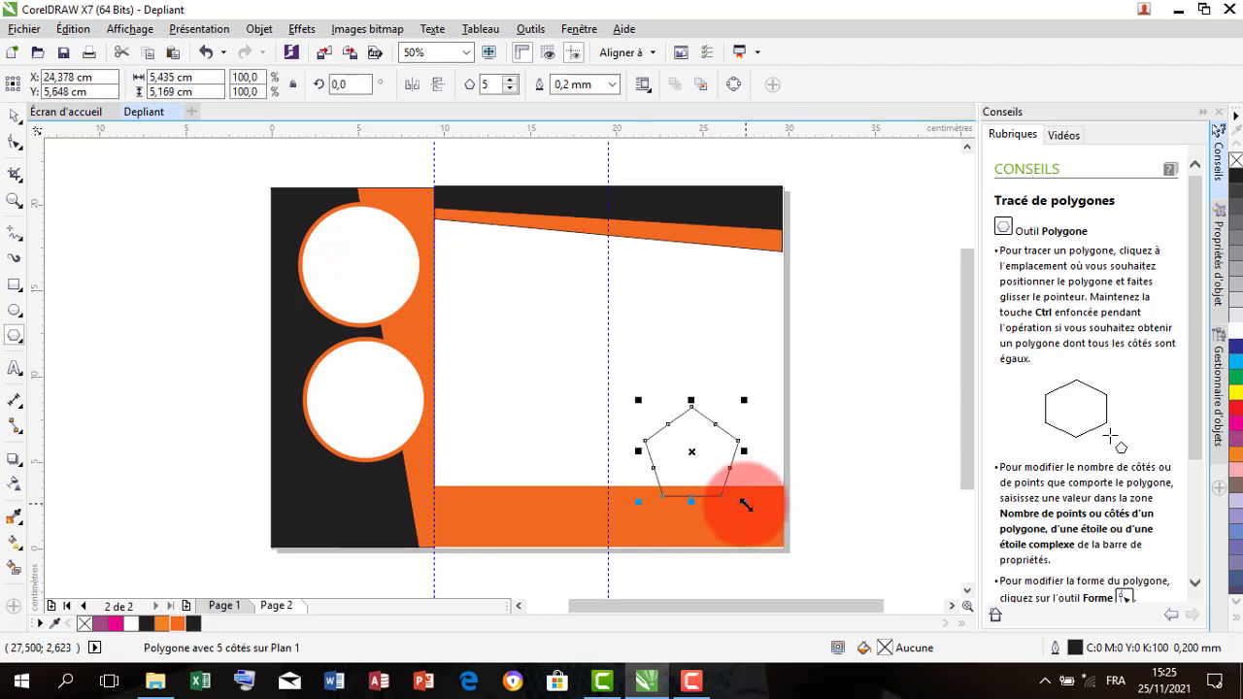
pyautogui.click(509, 80)
pyautogui.click(509, 81)
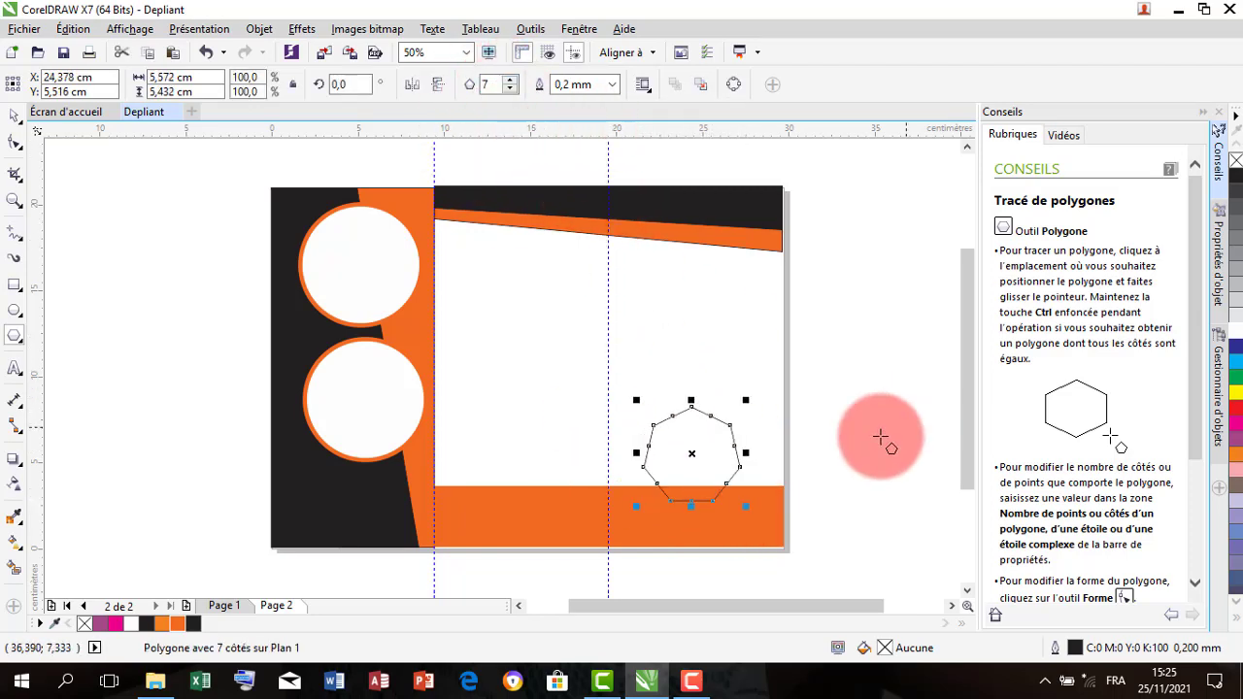
# Fill the heptagon with white and set its outline thickness to 2.5 mm.
pyautogui.click(1233, 326)
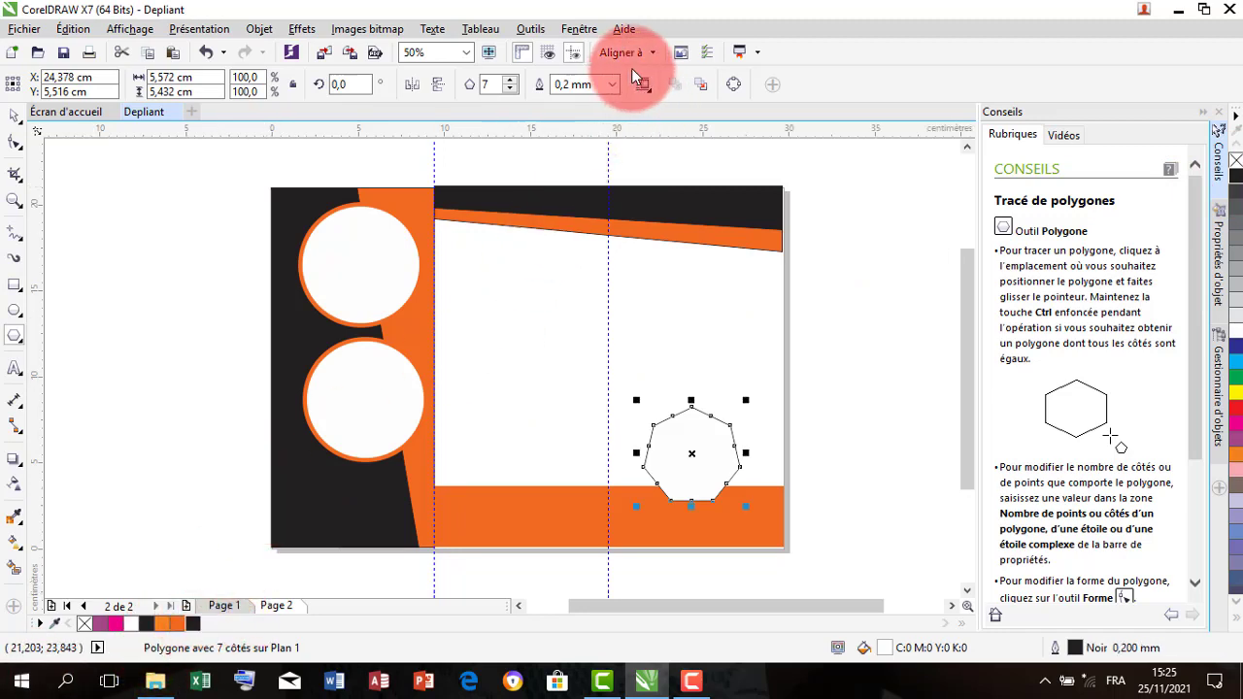
pyautogui.click(612, 84)
pyautogui.click(594, 258)
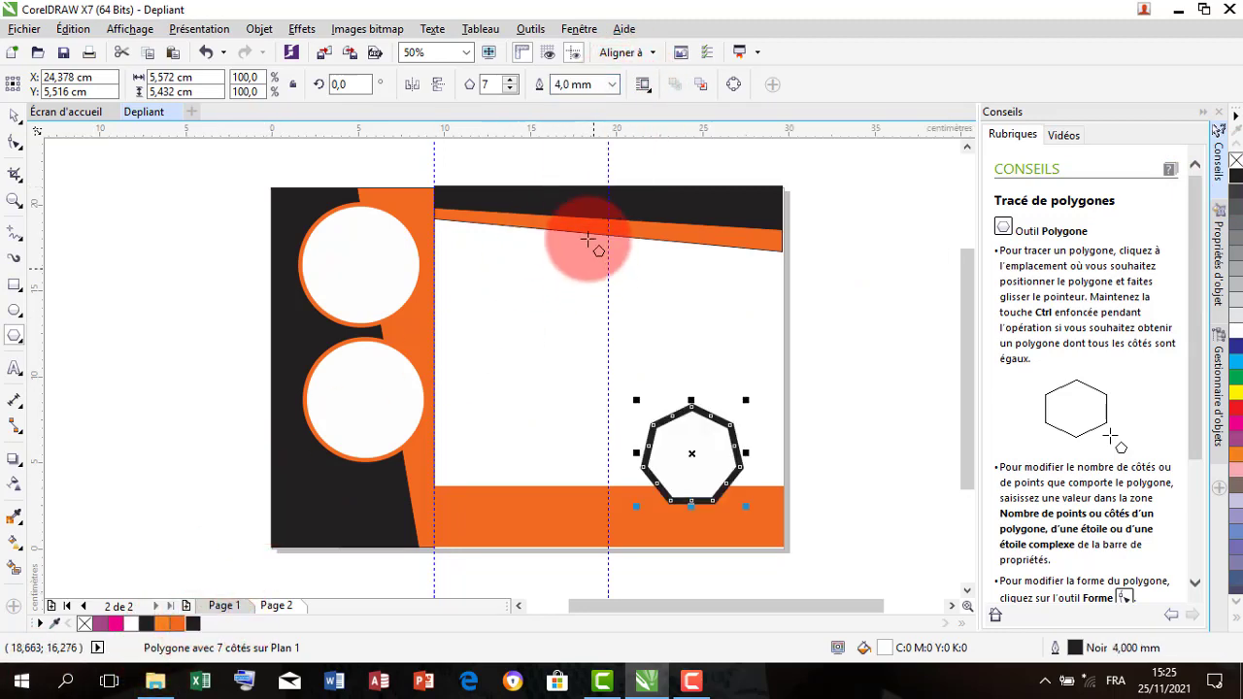
pyautogui.click(609, 88)
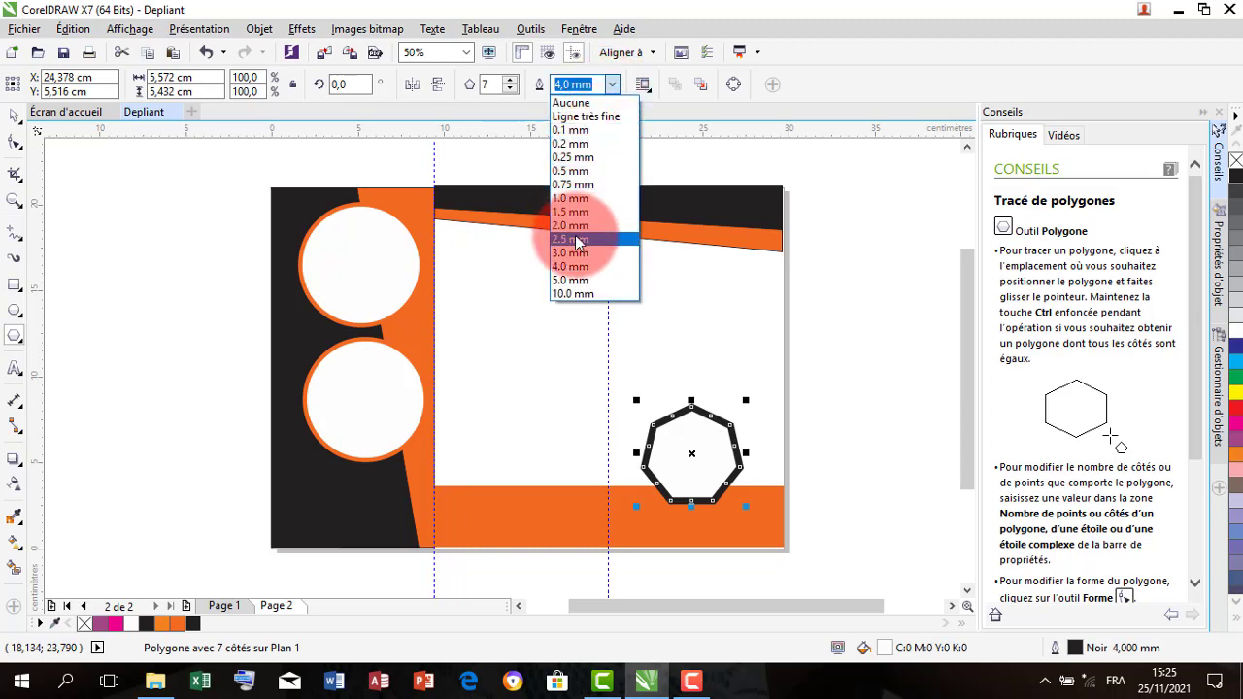
pyautogui.click(575, 237)
# Enlarge the heptagon from its centre to about 7 cm wide and duplicate it over the header in the third panel.
pyautogui.click(15, 114)
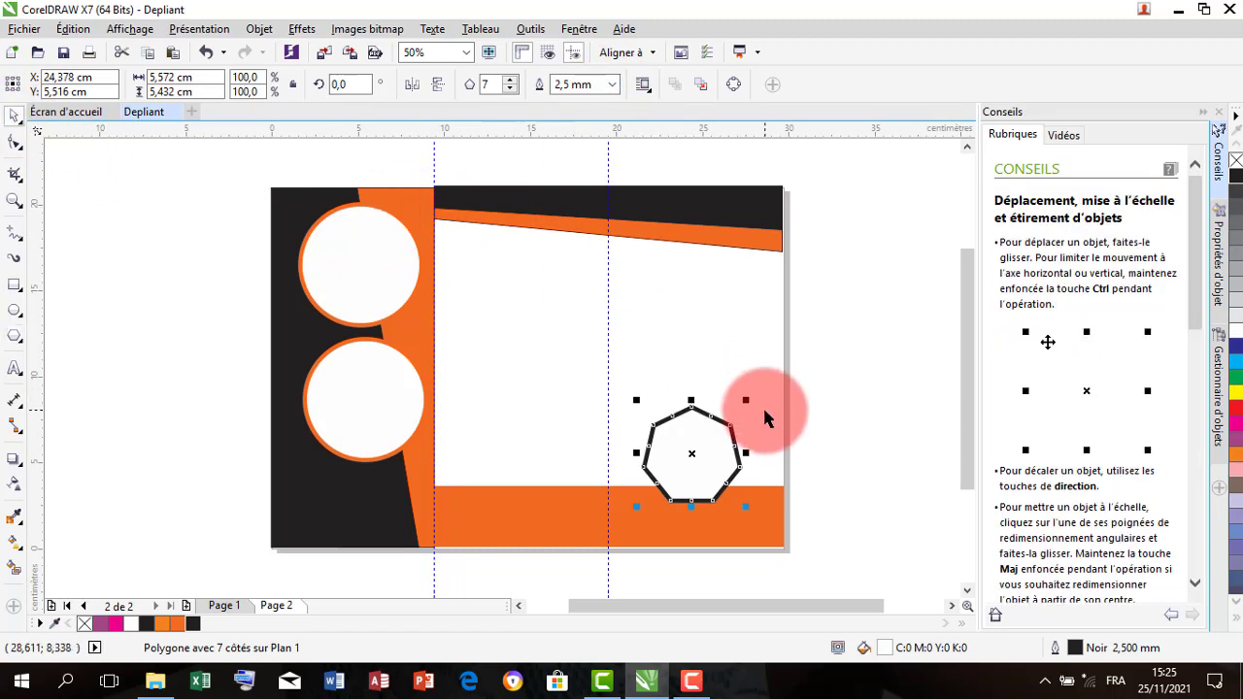
pyautogui.moveTo(744, 401); pyautogui.dragTo(757, 370)
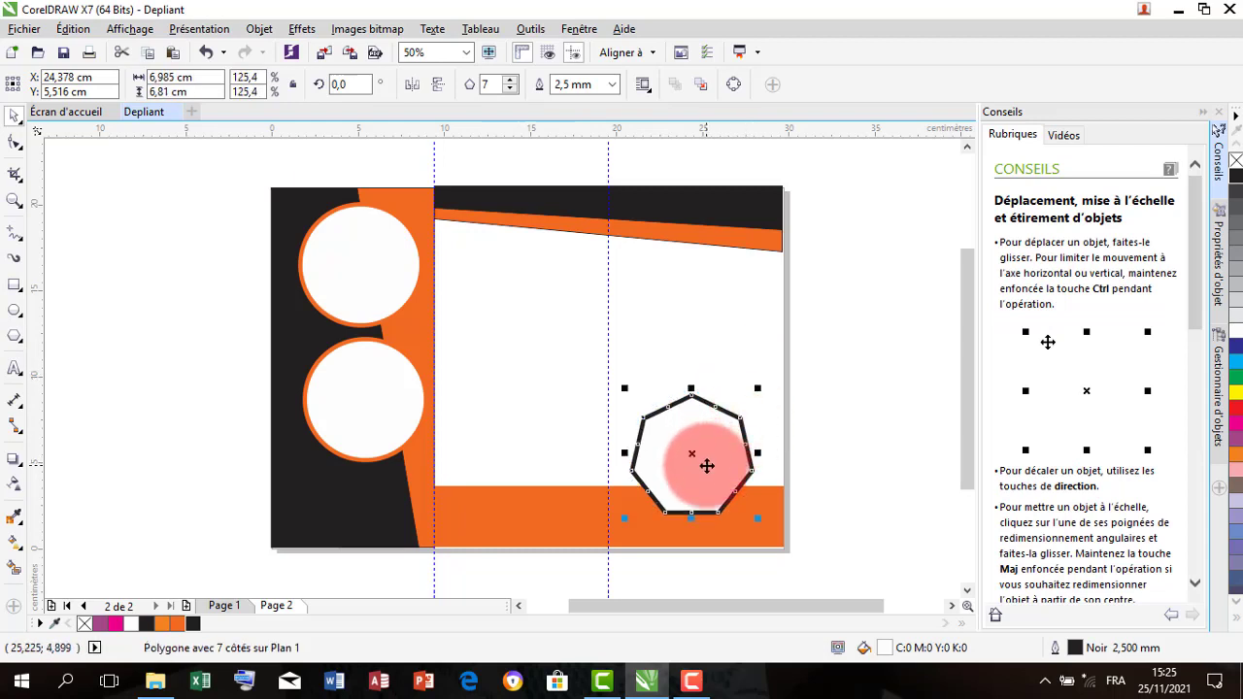
pyautogui.moveTo(739, 451); pyautogui.dragTo(697, 270)
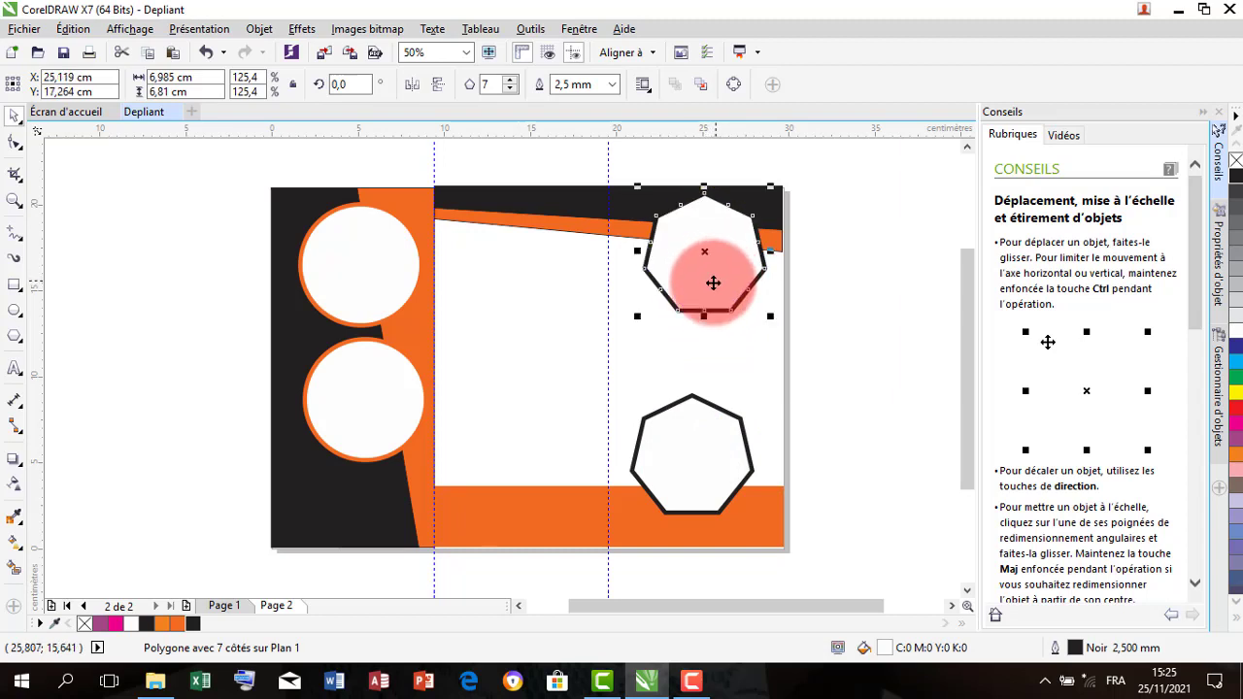
pyautogui.click(747, 368)
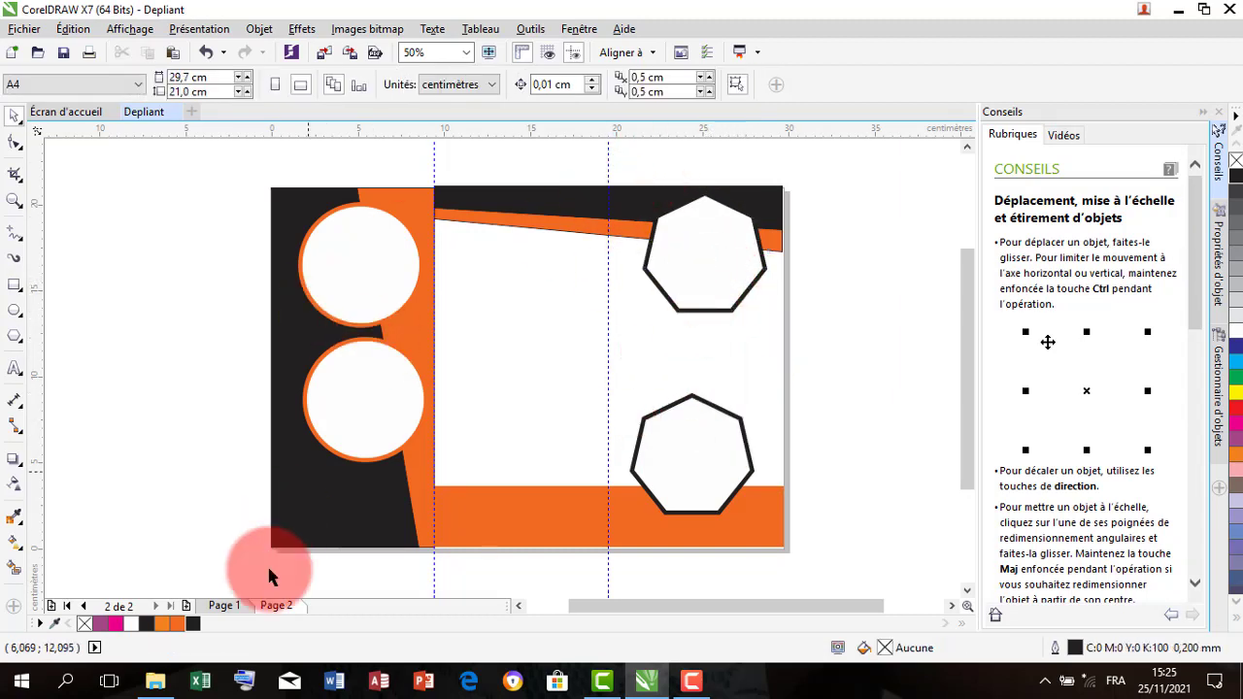
# Import the photos WhatsApp Image 2021-06-08 at 11.36.36 (1) and (2) from the Téléchargements folder onto the page.
pyautogui.click(155, 681)
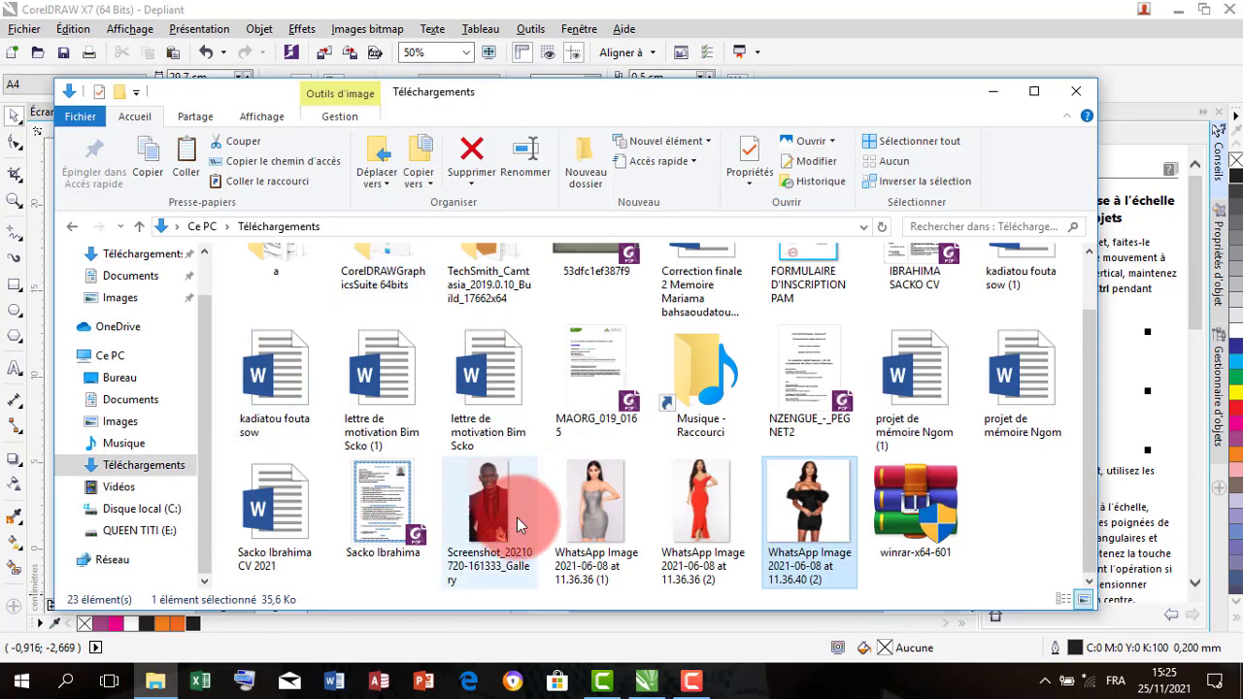
pyautogui.click(680, 500)
pyautogui.keyDown('ctrl'); pyautogui.click(576, 501); pyautogui.keyUp('ctrl')
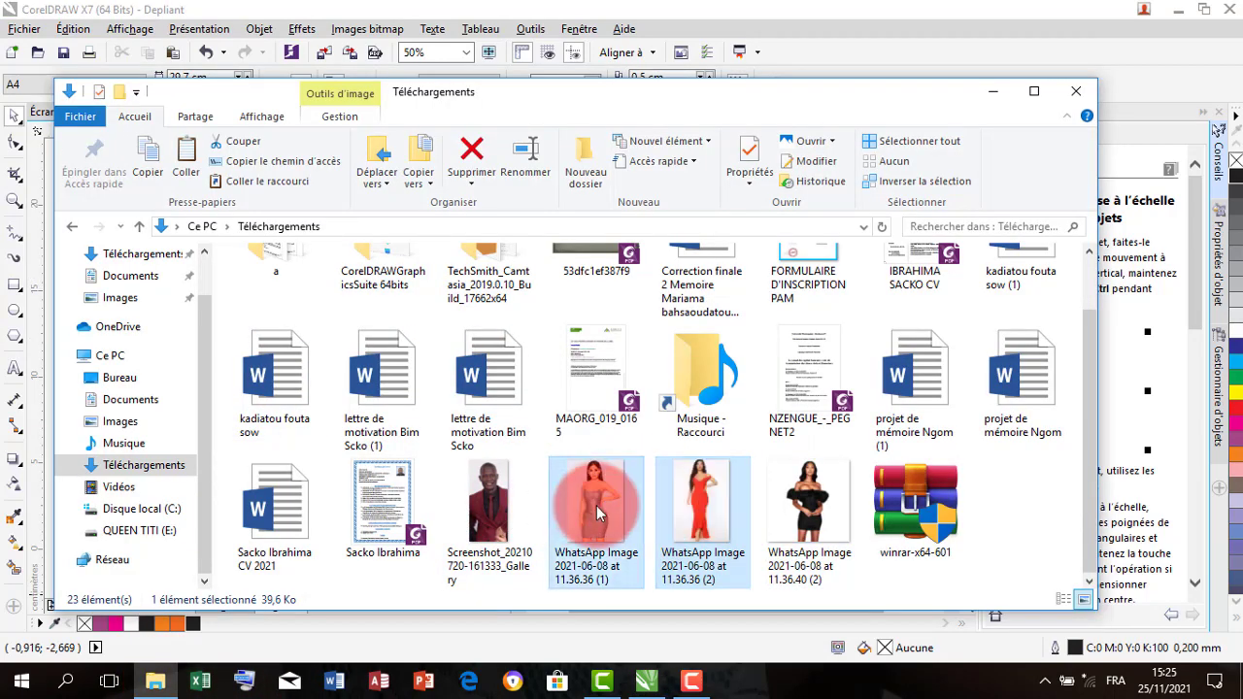
pyautogui.moveTo(596, 505); pyautogui.dragTo(619, 347)
pyautogui.click(821, 299)
# PowerClip the red-dress photo inside the upper heptagon.
pyautogui.rightClick(619, 347)
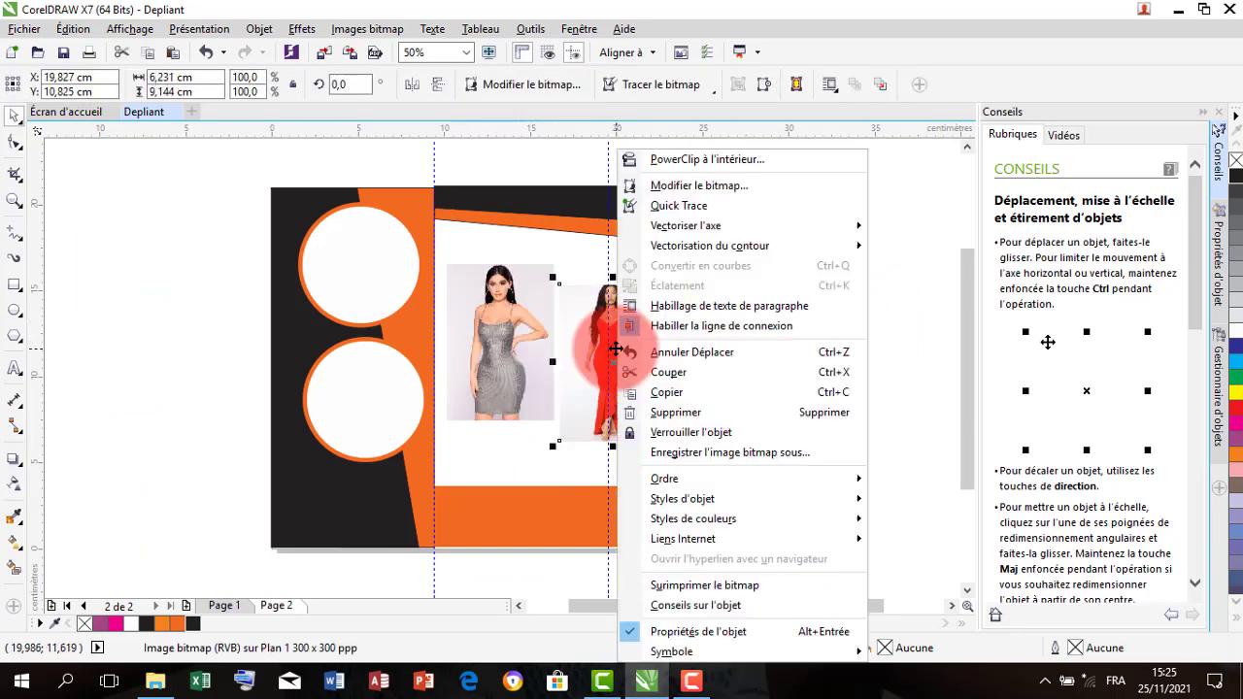
pyautogui.click(692, 161)
pyautogui.click(670, 301)
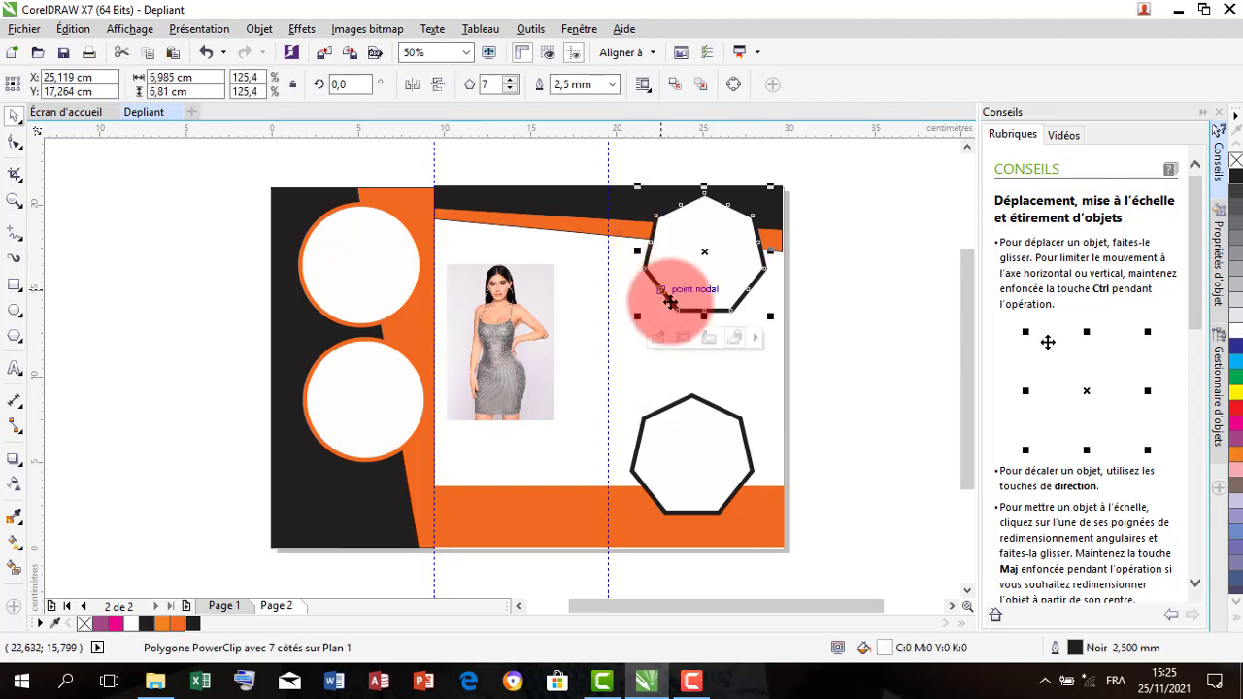
# Edit the upper heptagon's PowerClip contents, enlarging the red-dress photo to about 7.5 cm wide and centring the figure in the frame.
pyautogui.click(682, 340)
pyautogui.moveTo(615, 364); pyautogui.dragTo(704, 293)
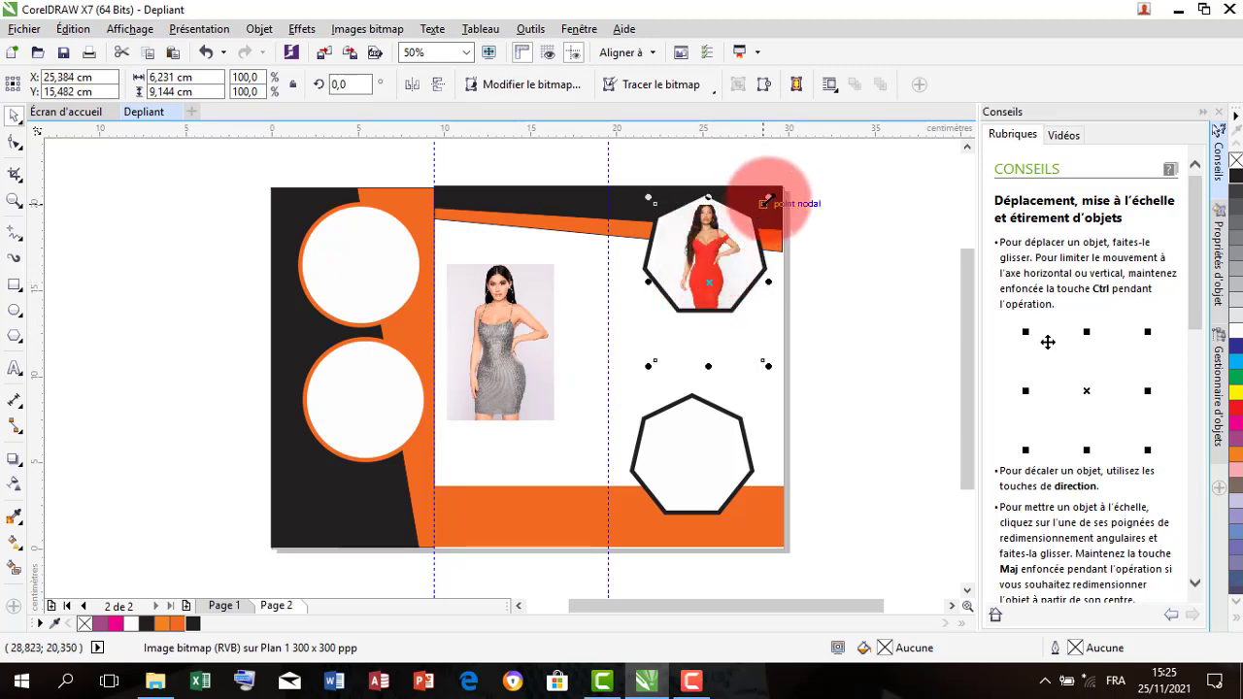
pyautogui.moveTo(768, 199); pyautogui.dragTo(780, 190)
pyautogui.moveTo(726, 244); pyautogui.dragTo(725, 263)
pyautogui.click(868, 238)
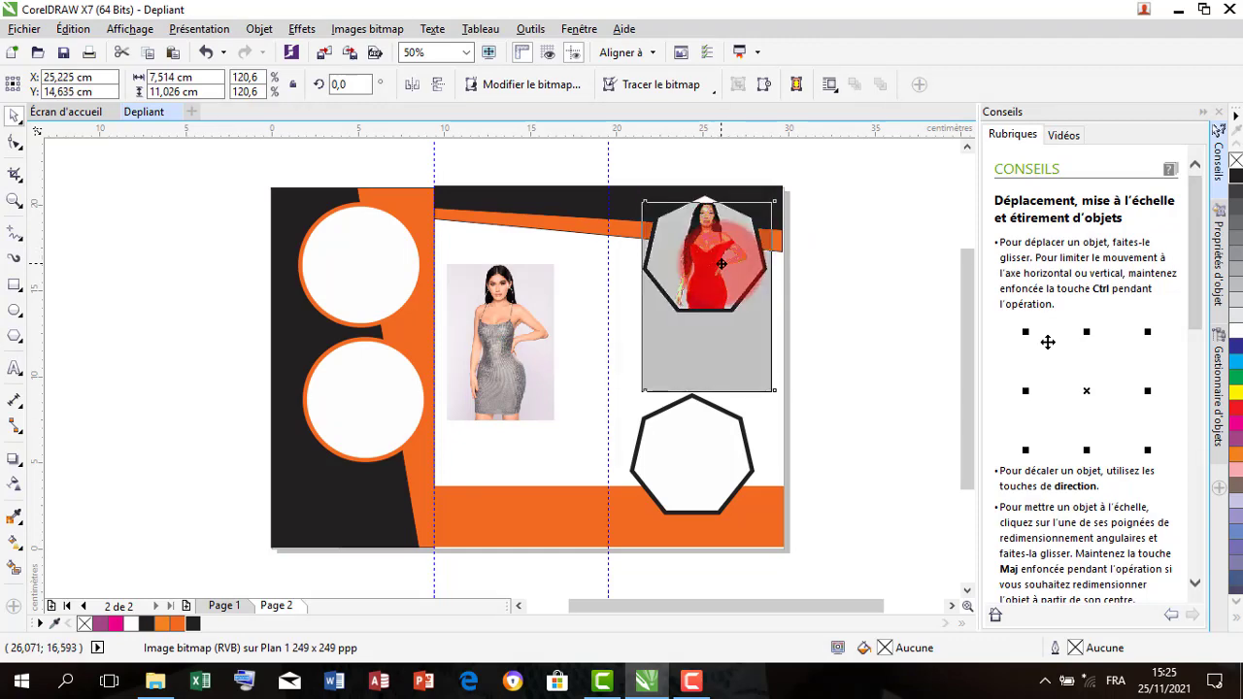
pyautogui.click(613, 338)
# PowerClip the silver-dress photo inside the lower heptagon and shift it down so the head and torso fit the frame.
pyautogui.click(514, 374)
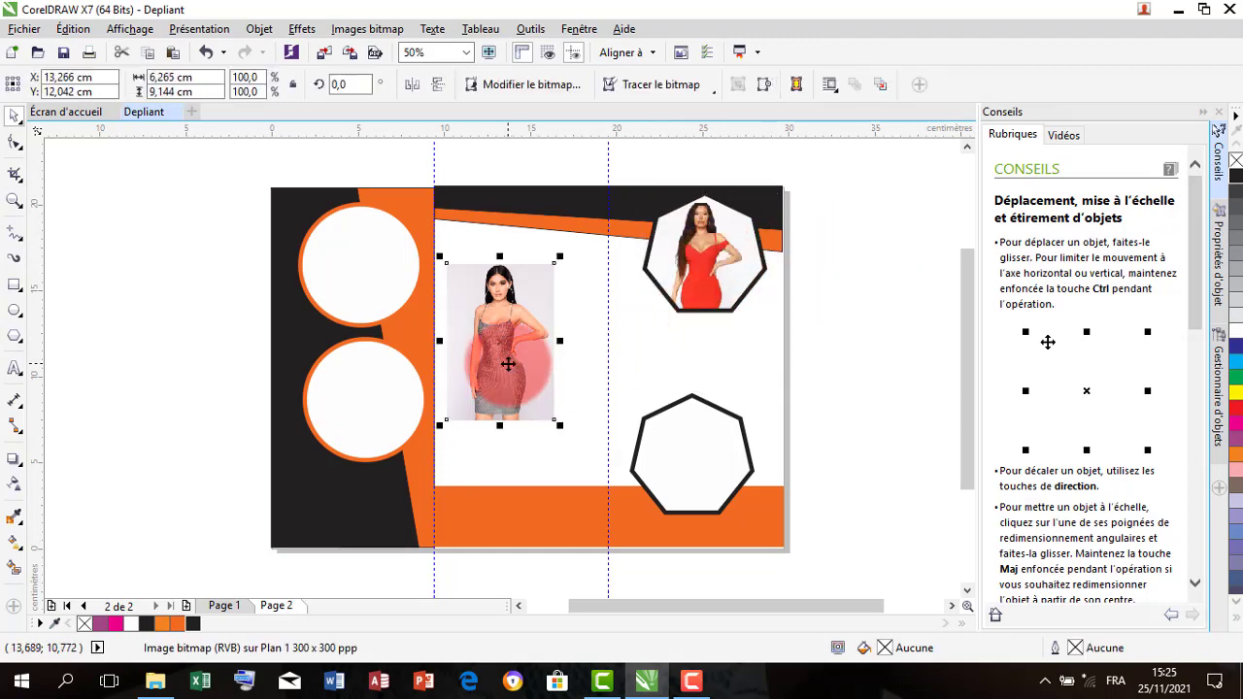
pyautogui.rightClick(512, 372)
pyautogui.click(583, 159)
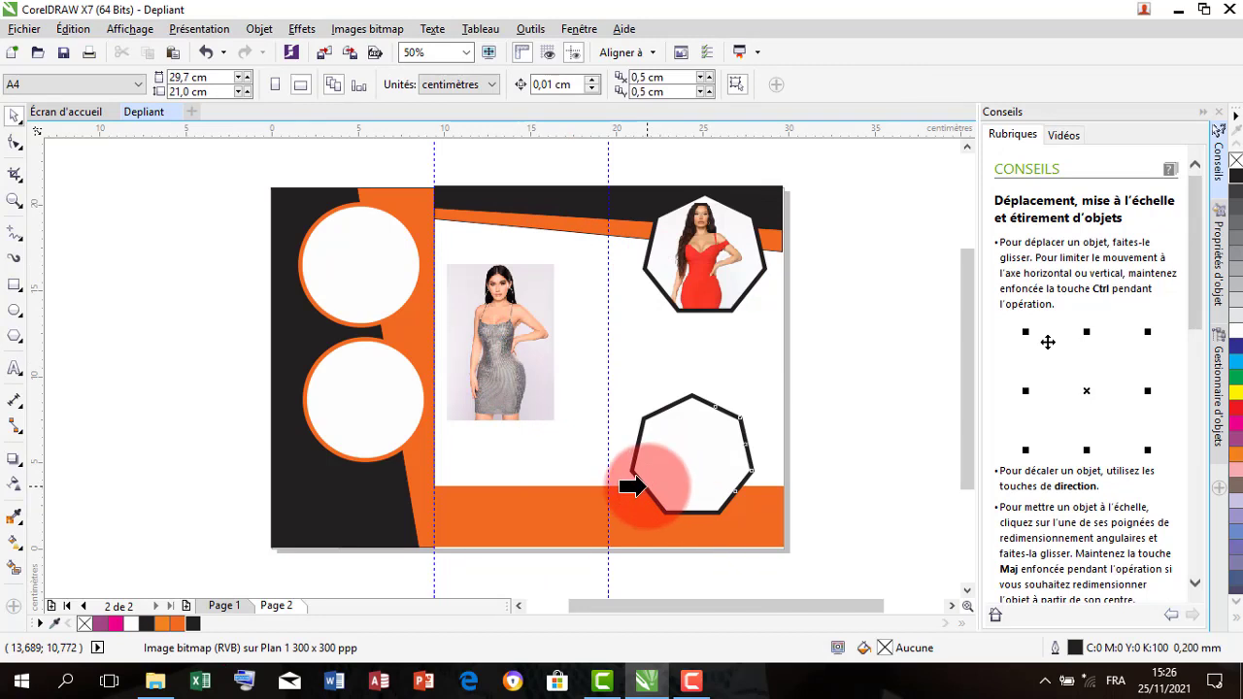
pyautogui.click(641, 485)
pyautogui.click(666, 540)
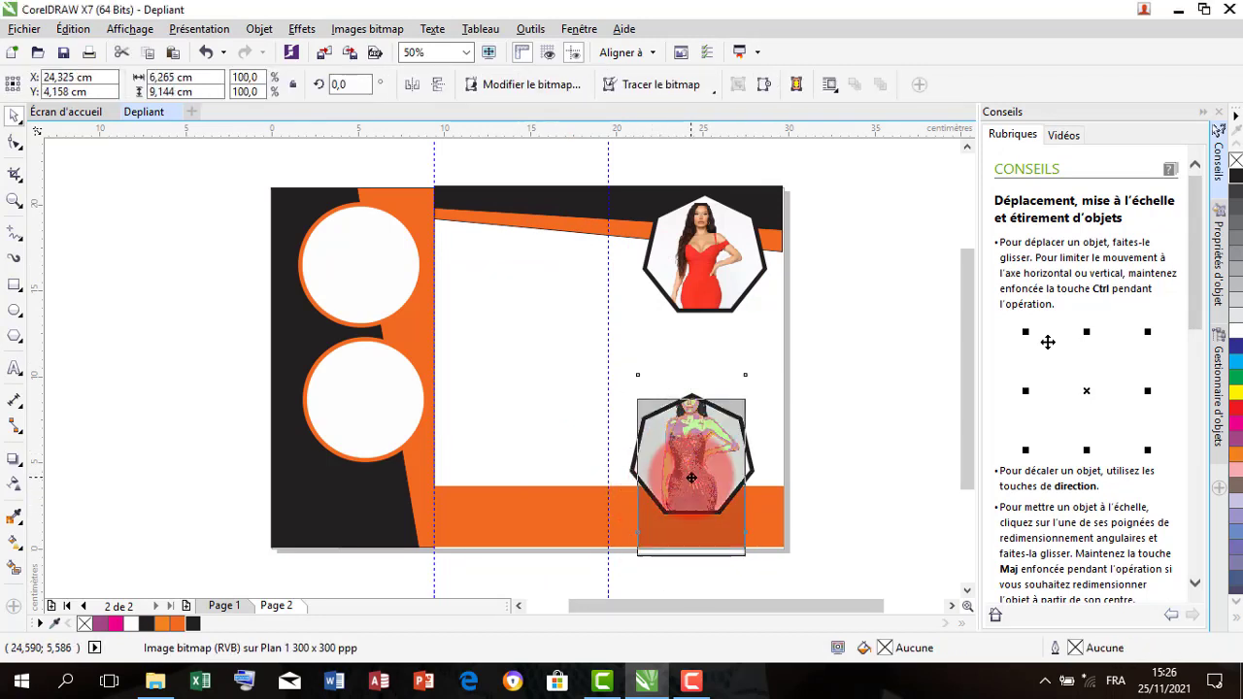
pyautogui.click(736, 402)
pyautogui.click(884, 379)
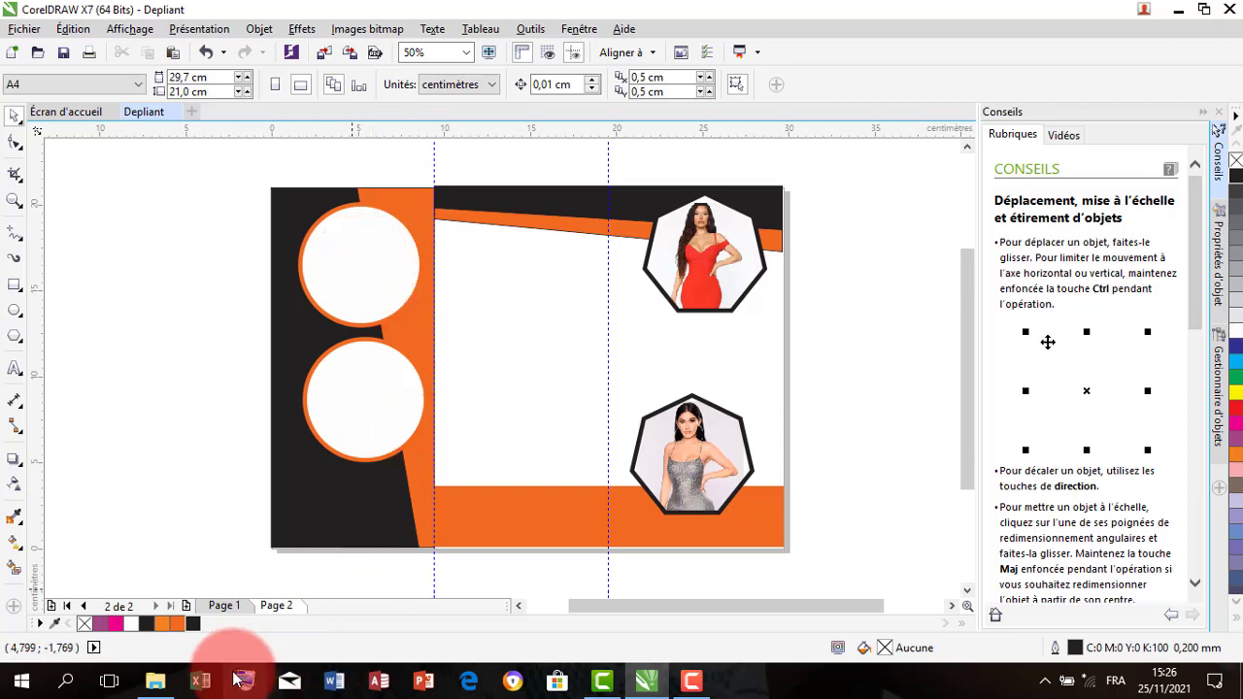
# Import the photo WhatsApp Image 2021-06-08 at 11.36.40 (2) from the Téléchargements folder onto the middle panel.
pyautogui.click(156, 681)
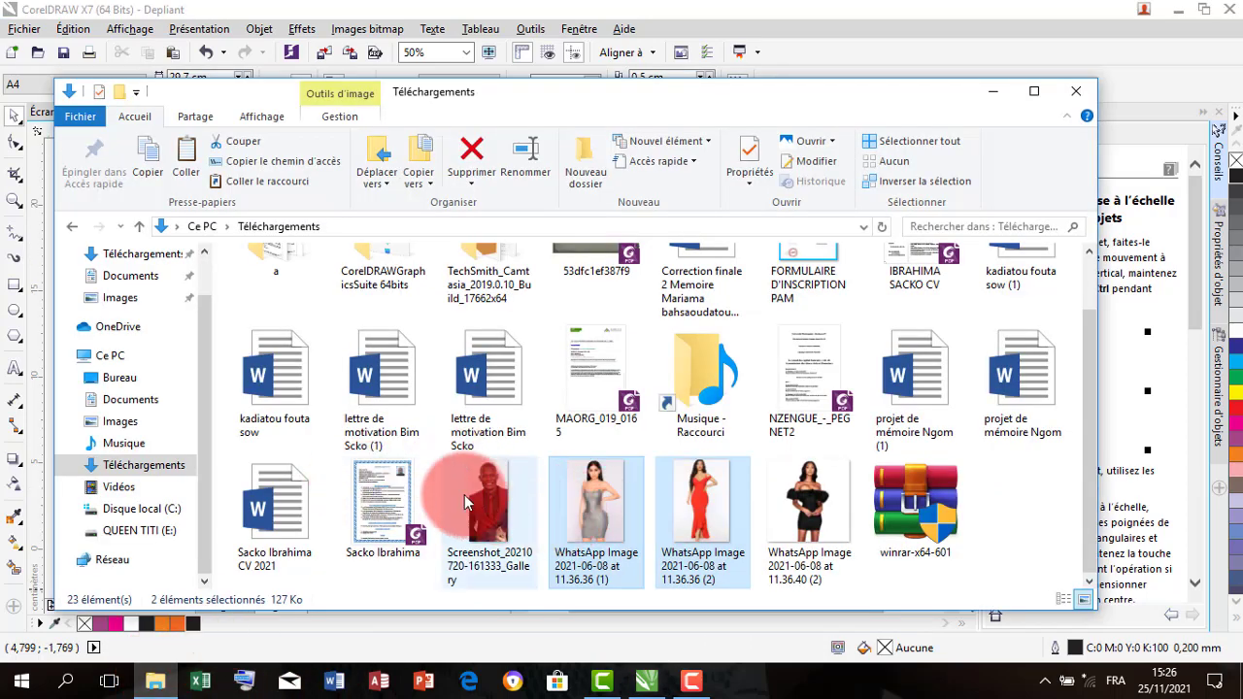
pyautogui.click(806, 499)
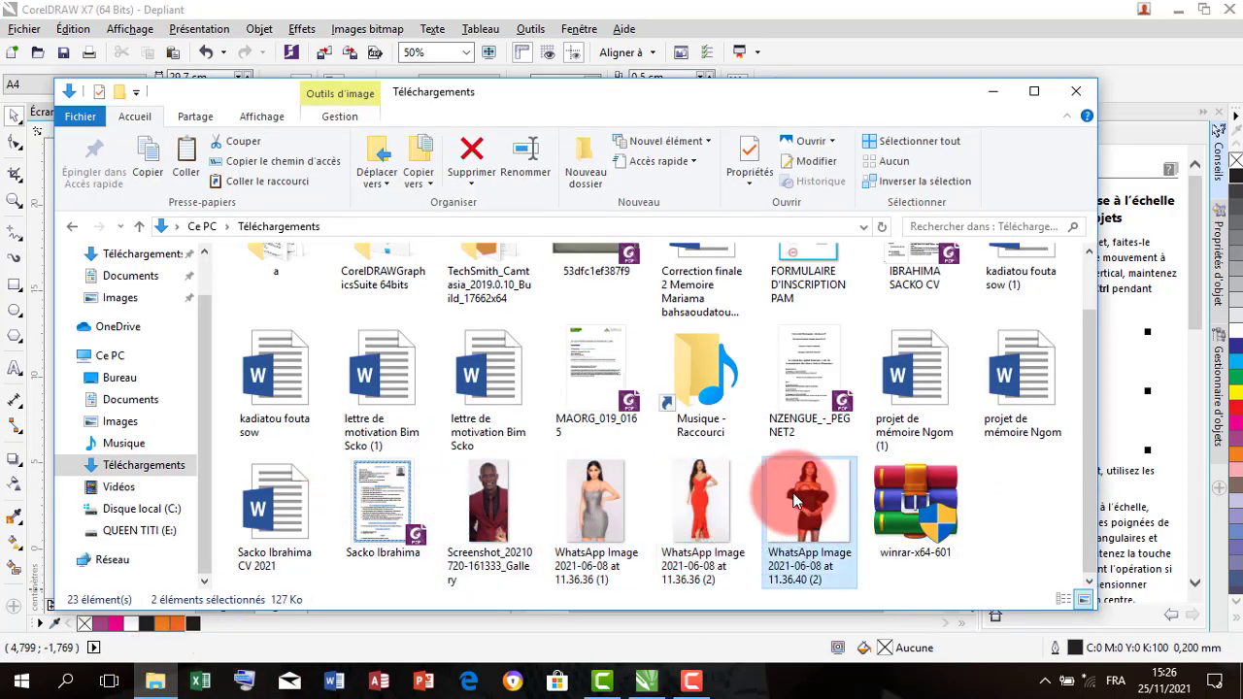
pyautogui.moveTo(642, 580); pyautogui.dragTo(559, 369)
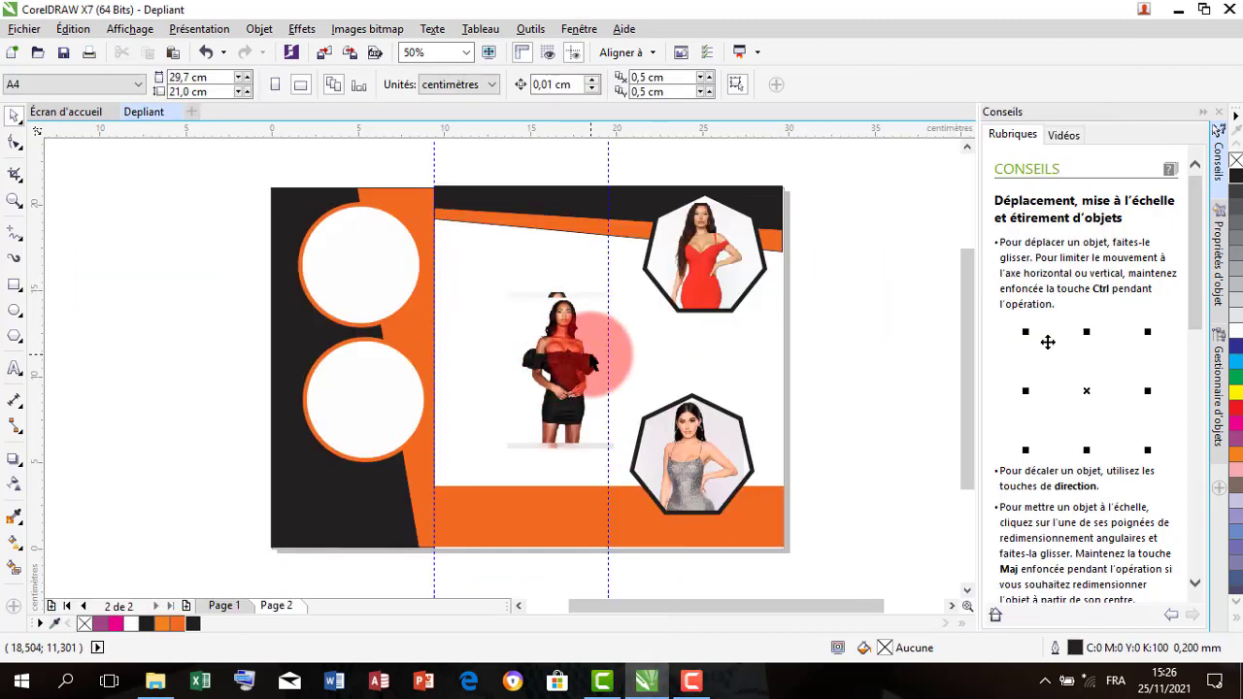
# PowerClip the black-dress photo inside the upper circle and enlarge it within the frame to about 10.2 cm wide.
pyautogui.rightClick(588, 349)
pyautogui.click(632, 158)
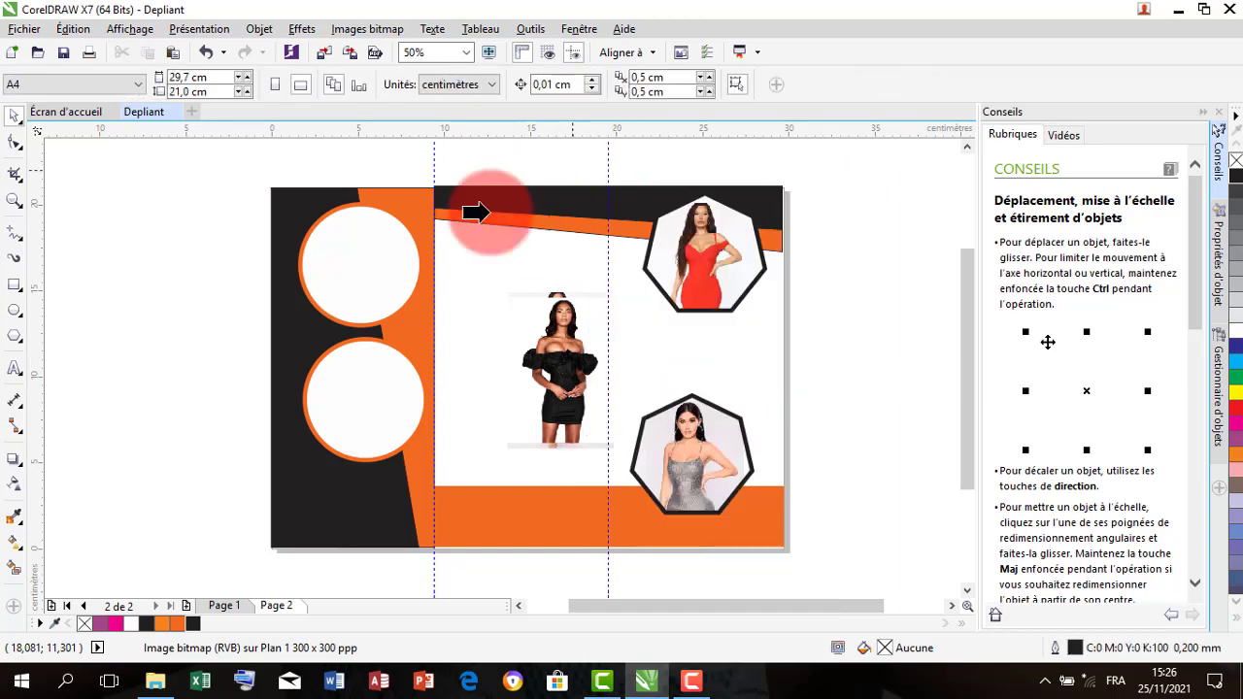
pyautogui.click(320, 309)
pyautogui.click(342, 352)
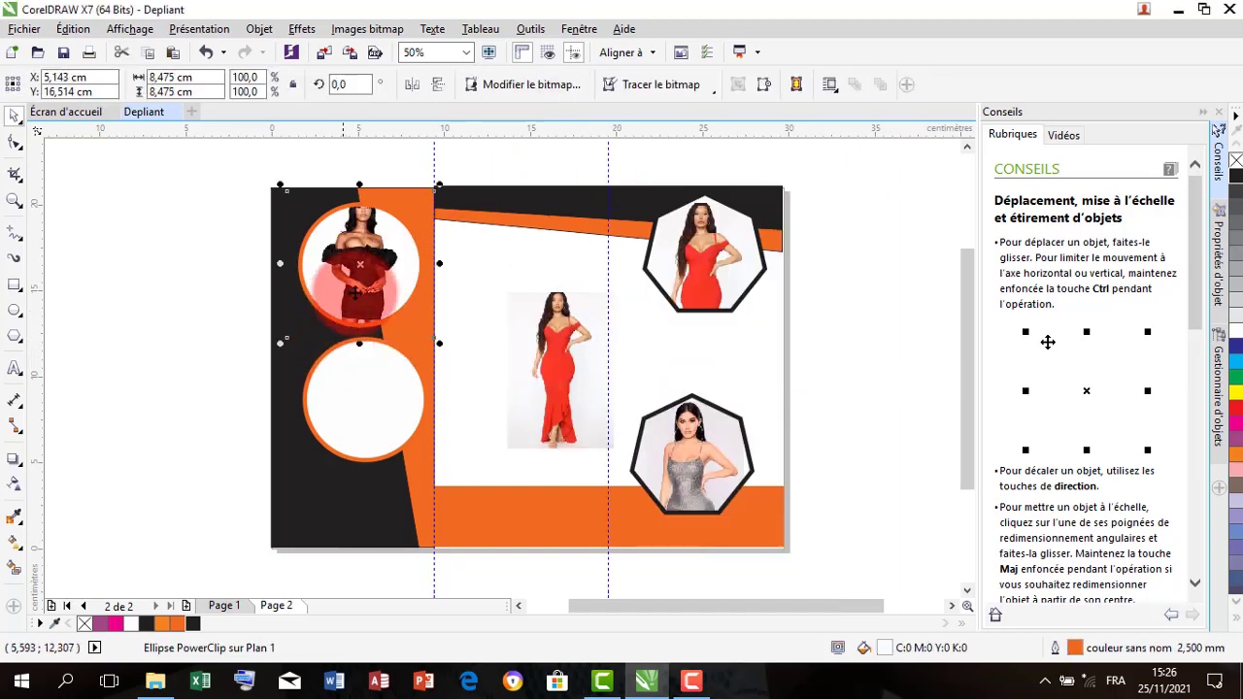
pyautogui.moveTo(439, 188); pyautogui.dragTo(452, 157)
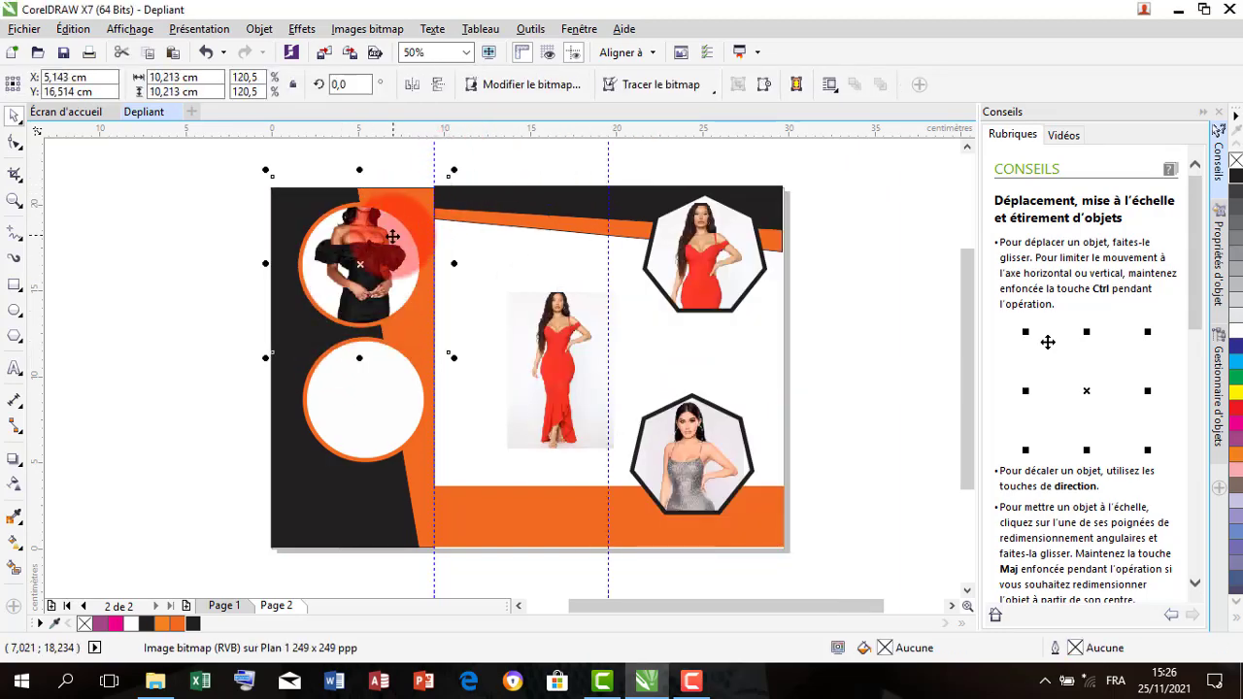
# PowerClip the red-dress photo from the middle panel inside the lower circle.
pyautogui.click(553, 375)
pyautogui.rightClick(563, 375)
pyautogui.click(442, 277)
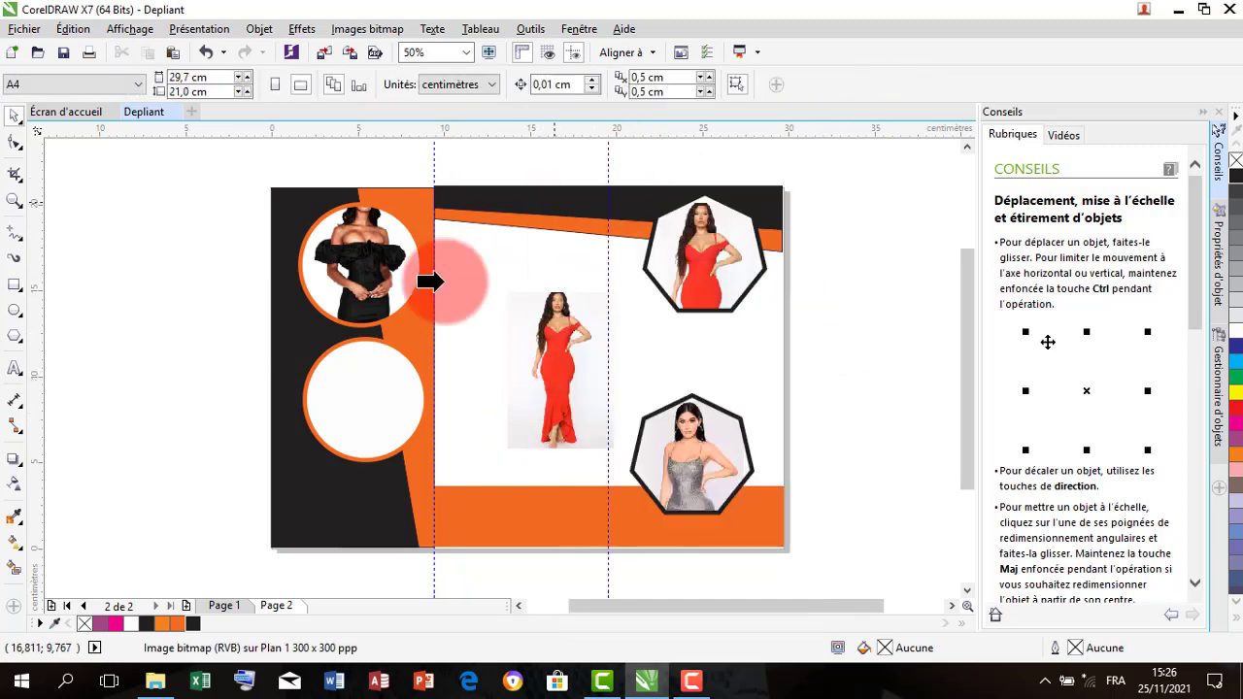
pyautogui.click(323, 444)
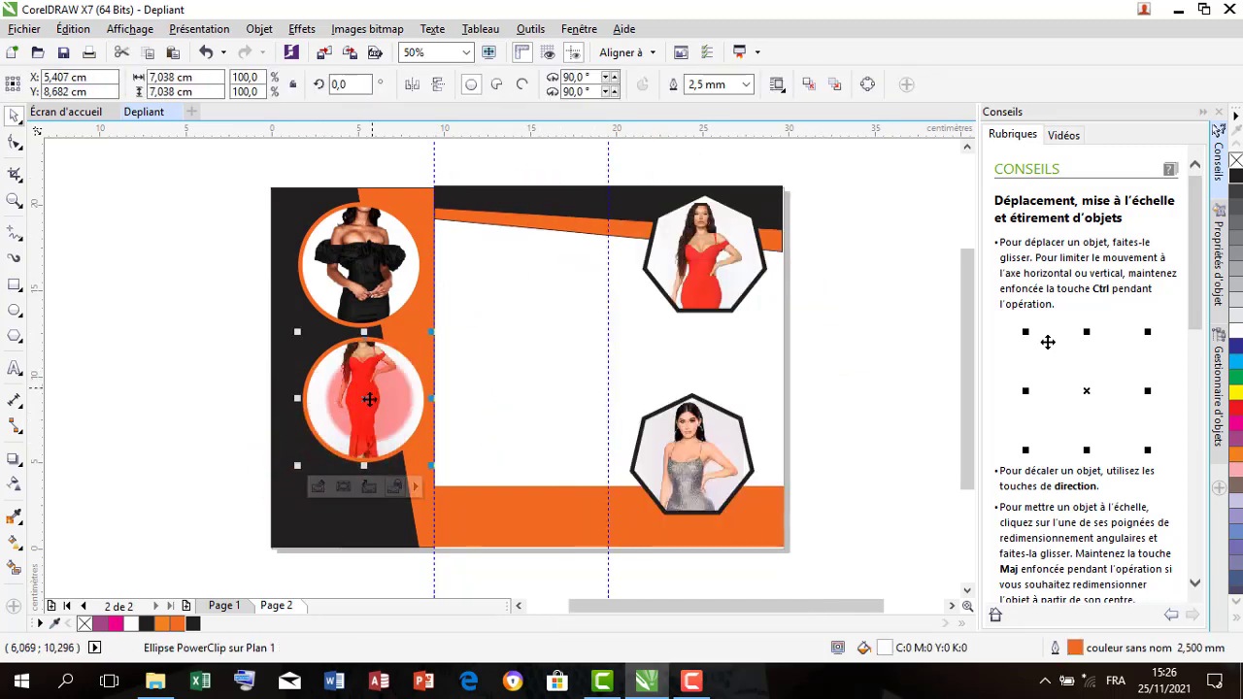
# Edit the lower circle's PowerClip contents, enlarging the red-dress photo to about 9.2 cm wide and shifting it down to fit the upper body.
pyautogui.click(343, 485)
pyautogui.moveTo(429, 311); pyautogui.dragTo(455, 276)
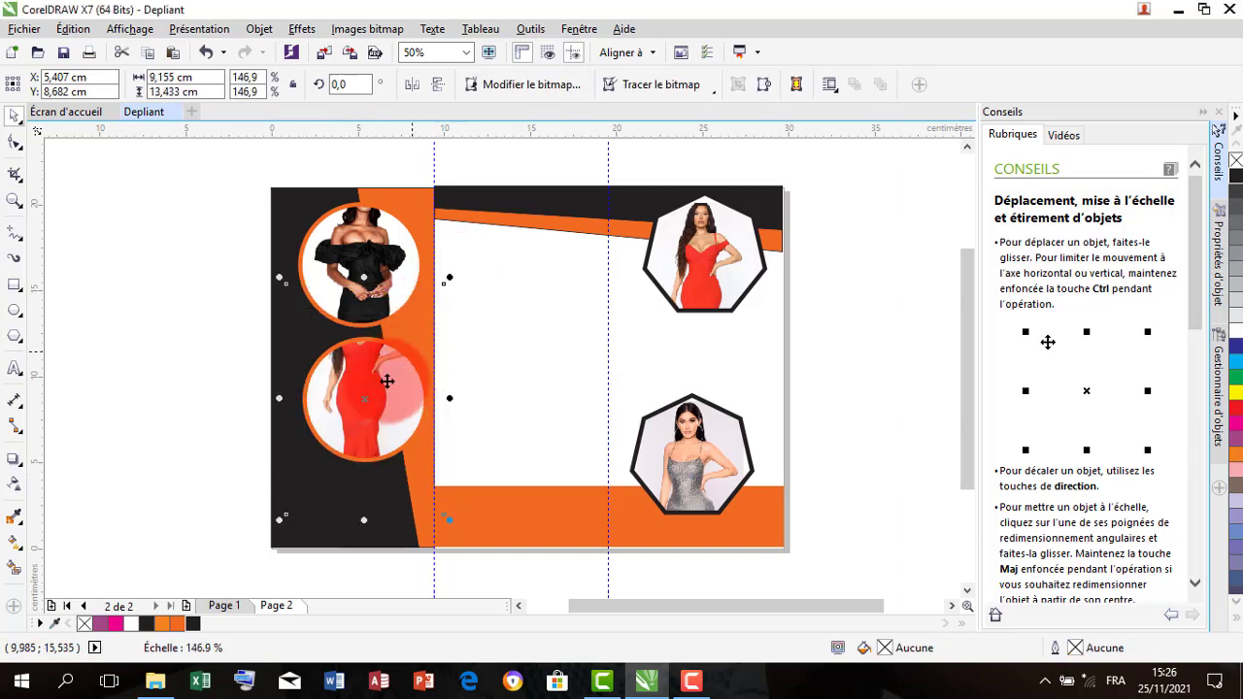
pyautogui.moveTo(365, 397); pyautogui.dragTo(367, 427)
pyautogui.click(530, 333)
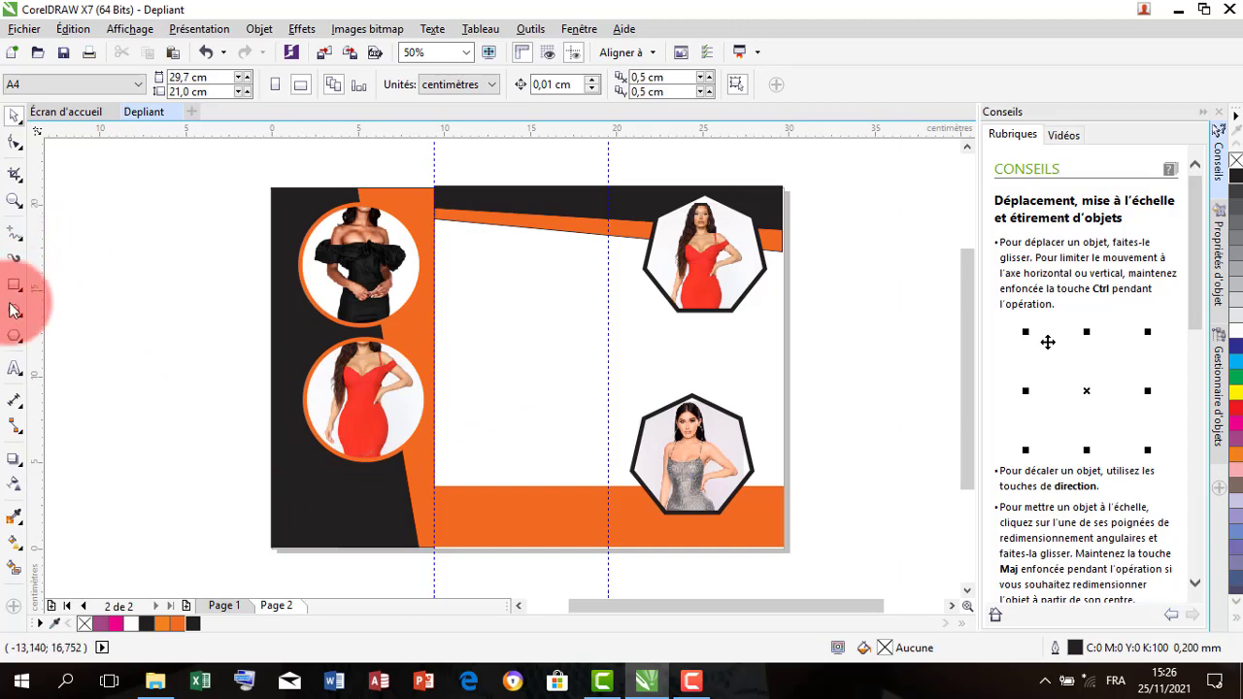
# Add the artistic text BOUTIQUE on the white area of the middle panel.
pyautogui.click(14, 368)
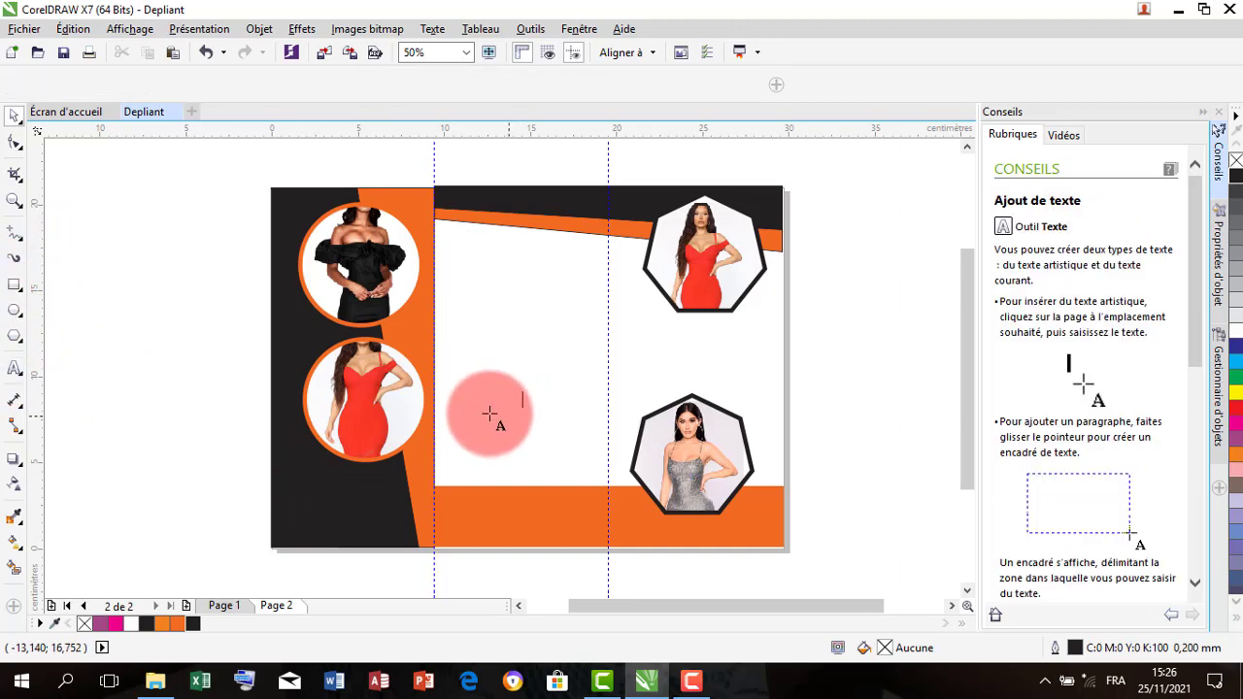
pyautogui.click(519, 427)
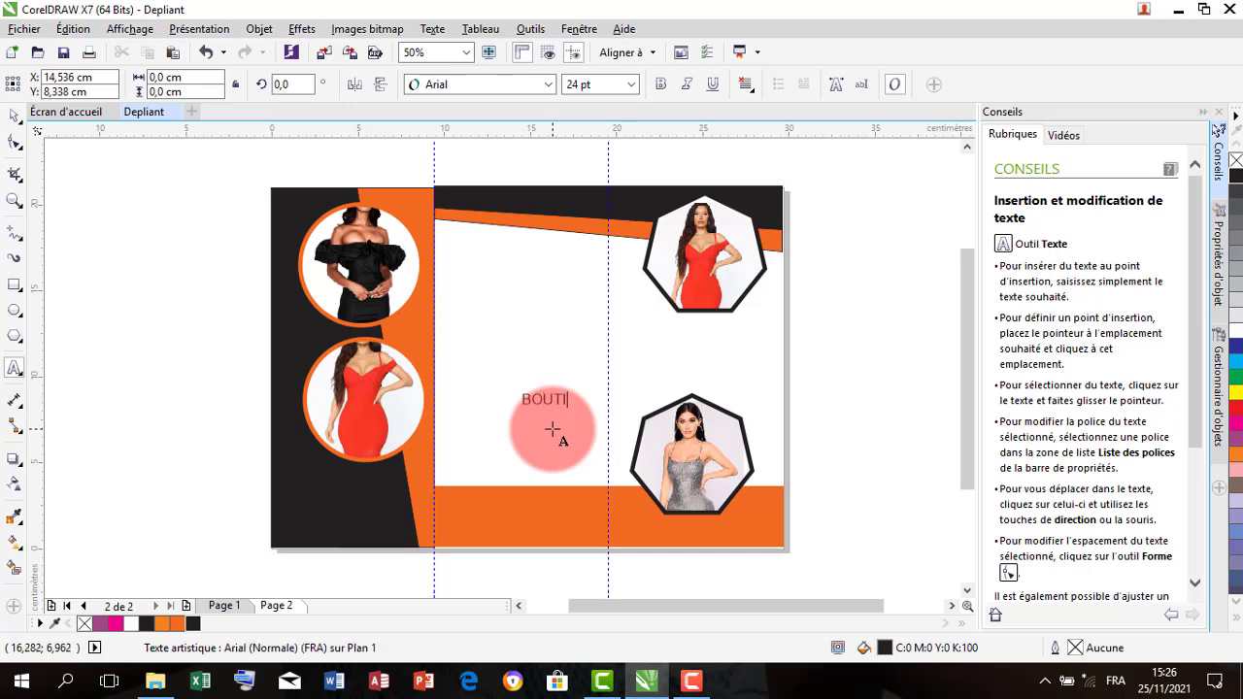
pyautogui.click(6, 119)
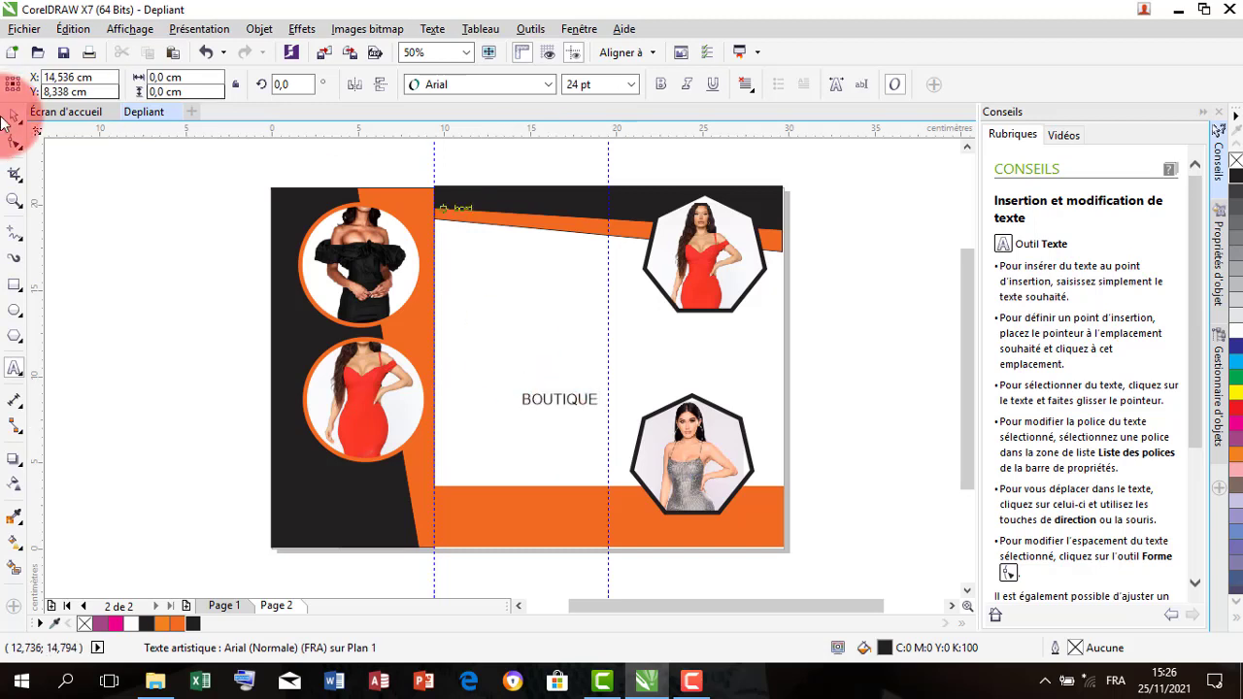
# Place the BOUTIQUE text on the black area below the lower circle, in white and enlarged to about 31 pt.
pyautogui.moveTo(528, 393); pyautogui.dragTo(324, 493)
pyautogui.click(1231, 347)
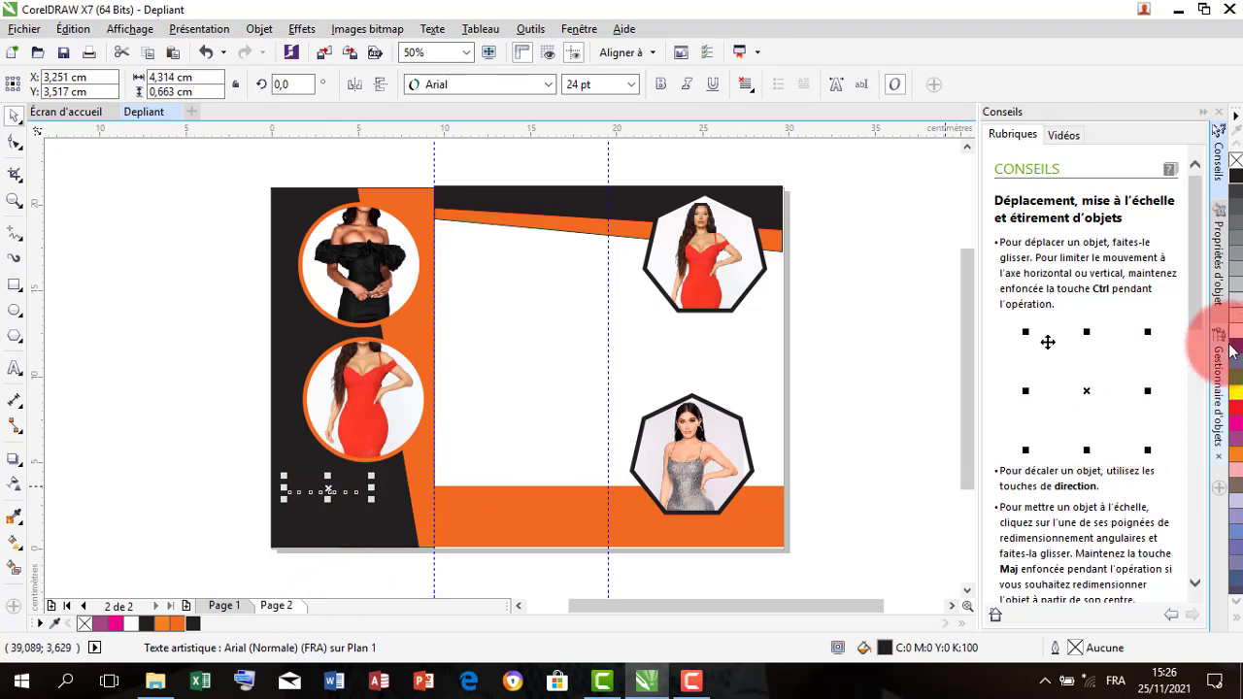
pyautogui.click(350, 478)
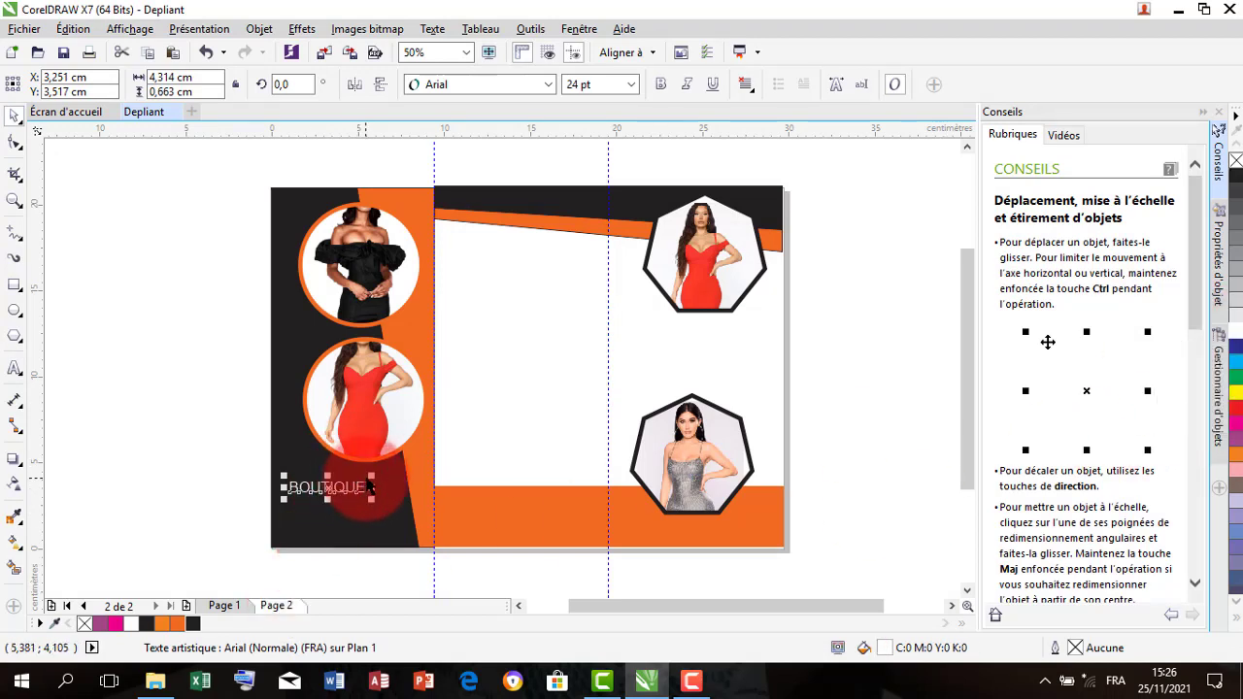
pyautogui.moveTo(372, 474)
pyautogui.mouseDown()
pyautogui.moveTo(413, 442)
pyautogui.moveTo(367, 495)
pyautogui.mouseUp()
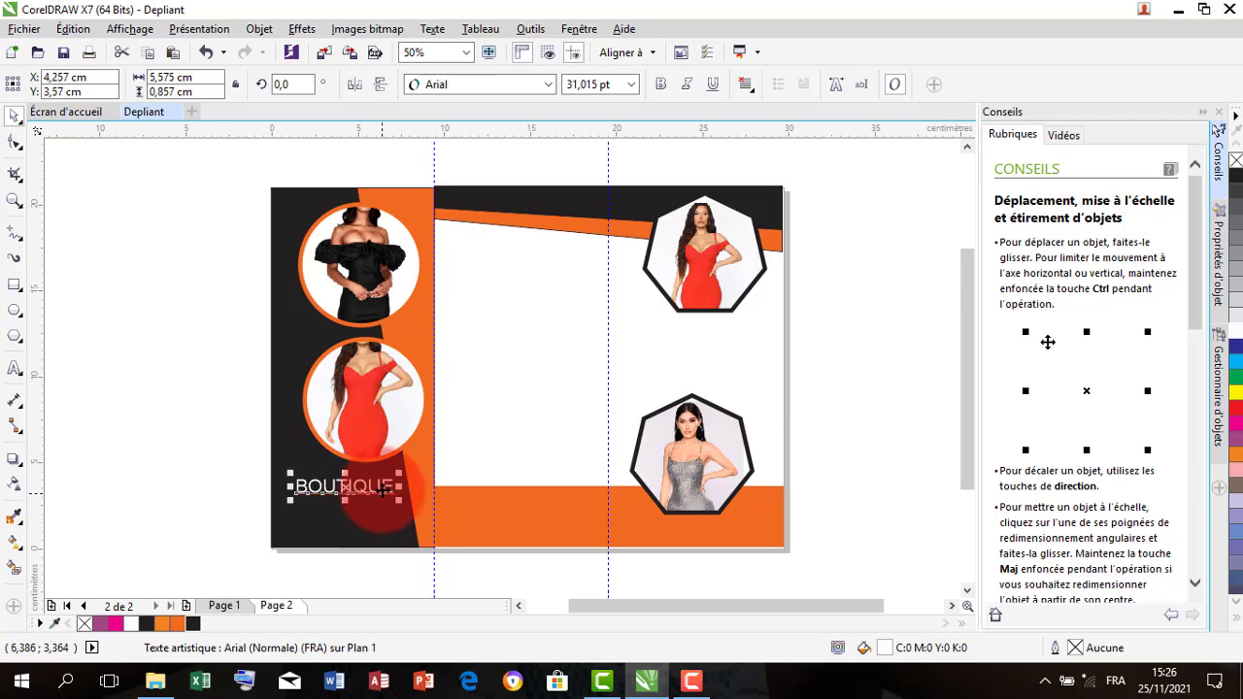
pyautogui.click(406, 587)
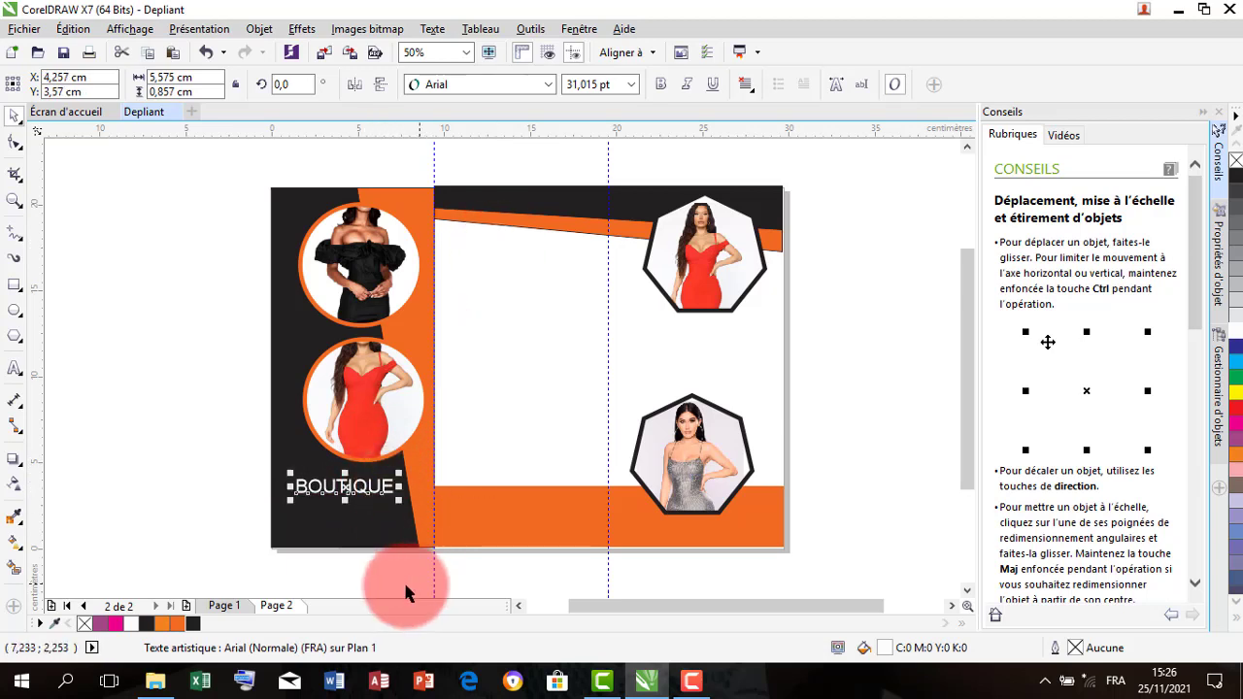
# Copy the BOUTIQUE text onto the middle panel's black upper band and orange lower band, rewording the lower copy as CONTACT.
pyautogui.moveTo(375, 491); pyautogui.dragTo(559, 200)
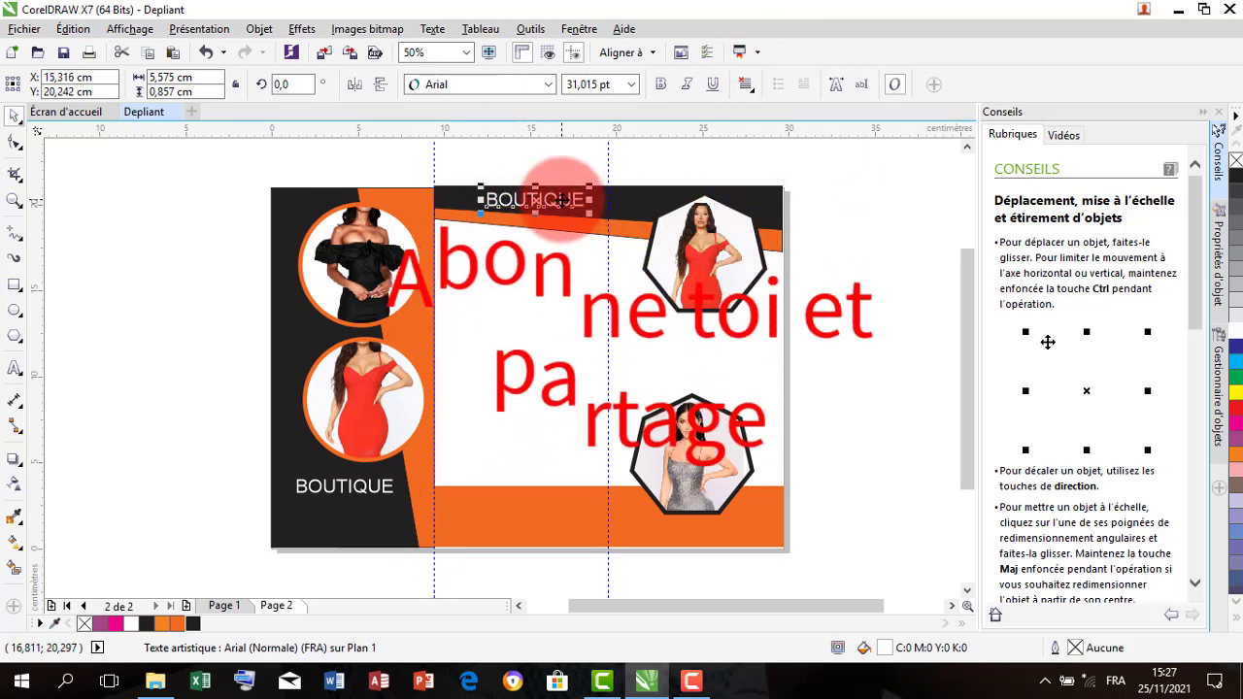
pyautogui.moveTo(555, 204); pyautogui.dragTo(540, 517)
pyautogui.doubleClick(540, 518)
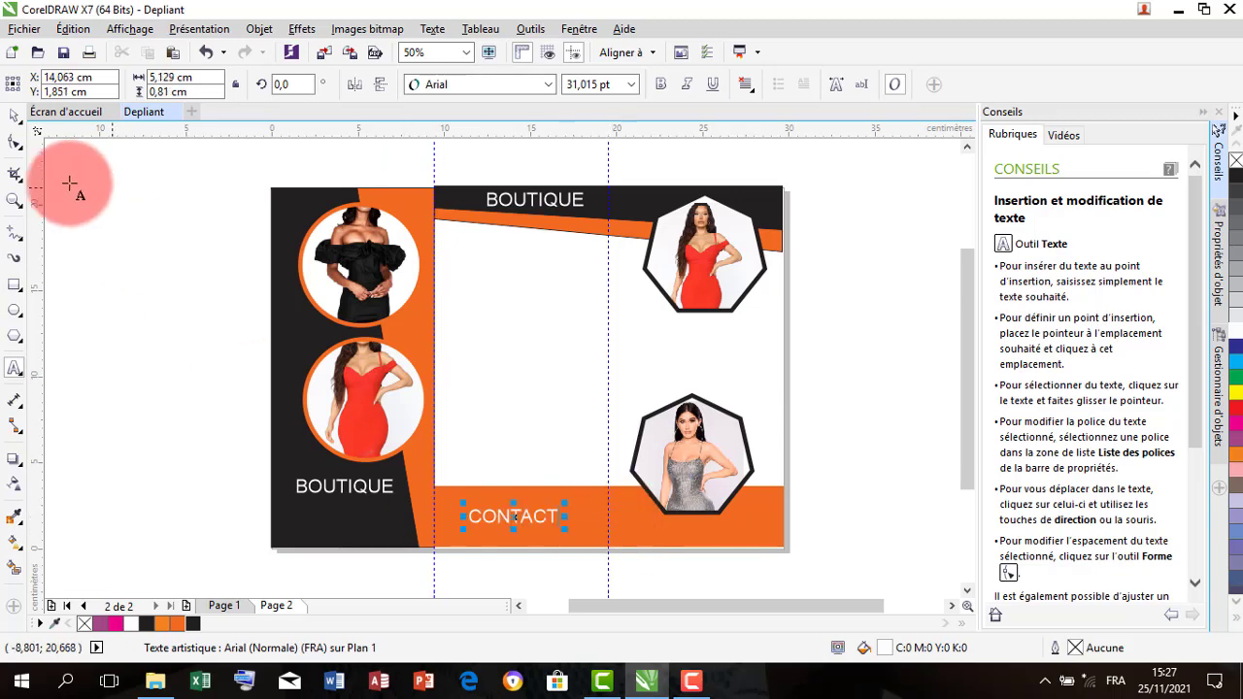
pyautogui.click(14, 115)
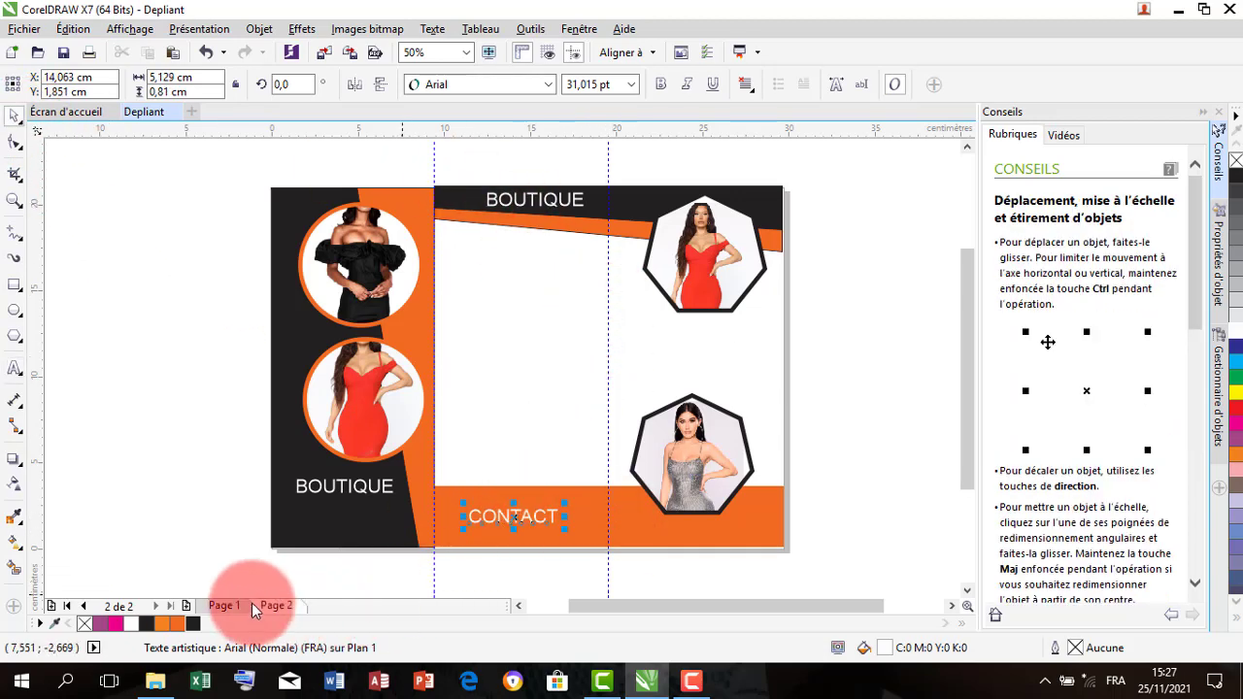
# Switch to page 1 of the leaflet.
pyautogui.click(223, 605)
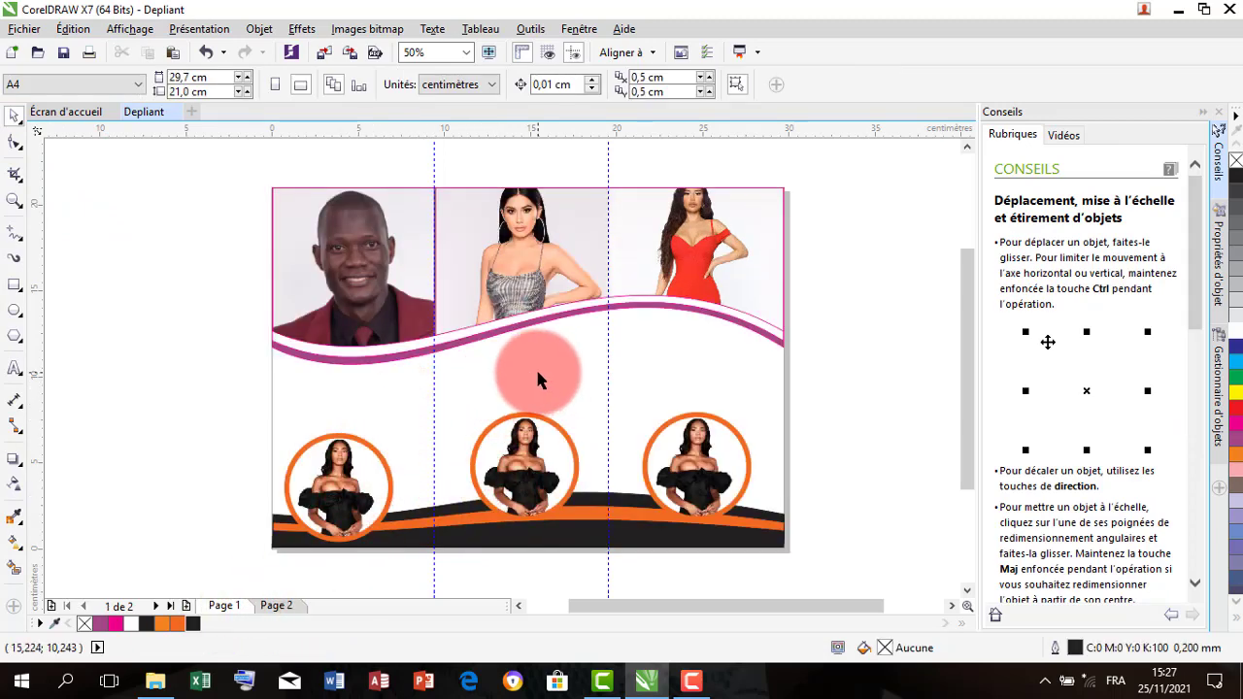